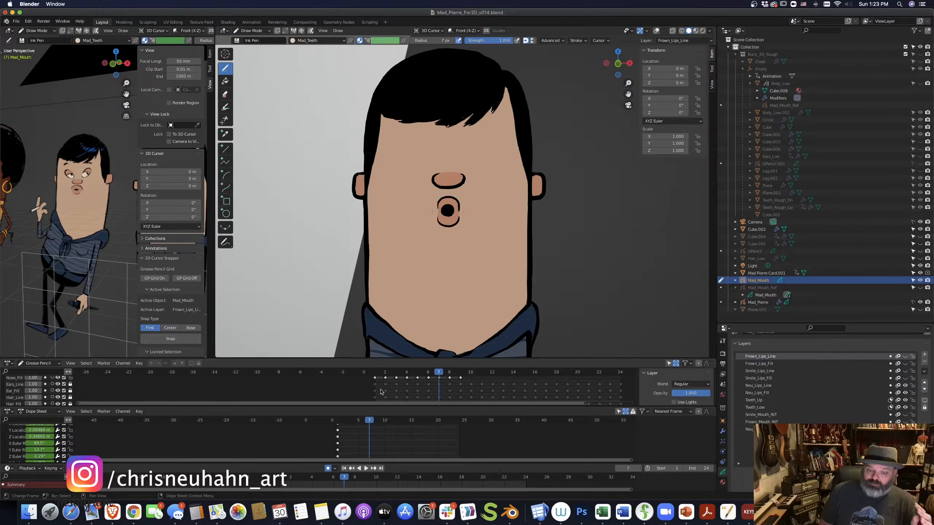
Step through frames 6 to 11 back and forth to examine the finished mouth shapes on the character's face.
{"action": "key", "text": "Right"}
{"action": "key", "text": "Right"}
{"action": "key", "text": "Right"}
{"action": "key", "text": "Right"}
{"action": "key", "text": "Right"}
{"action": "key", "text": "Right"}
{"action": "key", "text": "Right"}
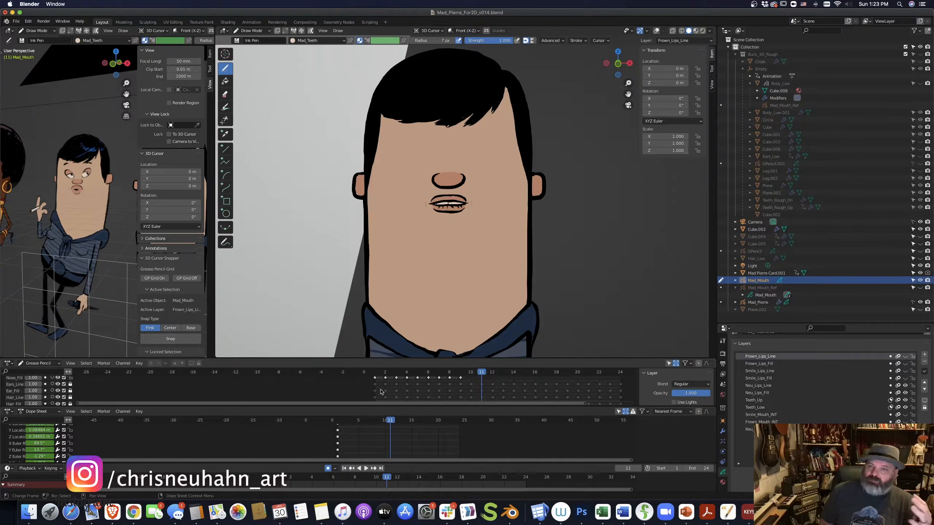
{"action": "key", "text": "Left"}
{"action": "key", "text": "Left"}
{"action": "key", "text": "Left"}
{"action": "key", "text": "Left"}
{"action": "key", "text": "Left"}
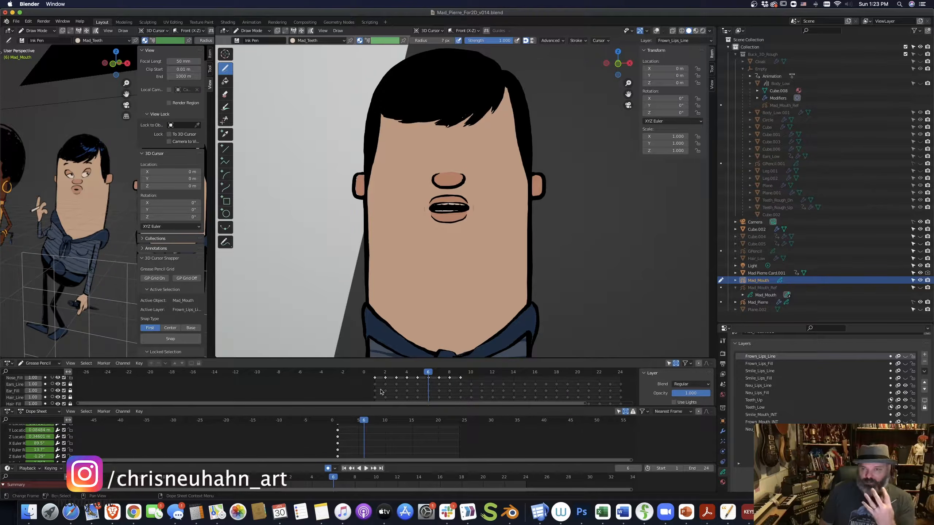
{"action": "key", "text": "Right"}
{"action": "key", "text": "Right"}
{"action": "key", "text": "Right"}
{"action": "key", "text": "Left"}
{"action": "key", "text": "Left"}
{"action": "key", "text": "Left"}
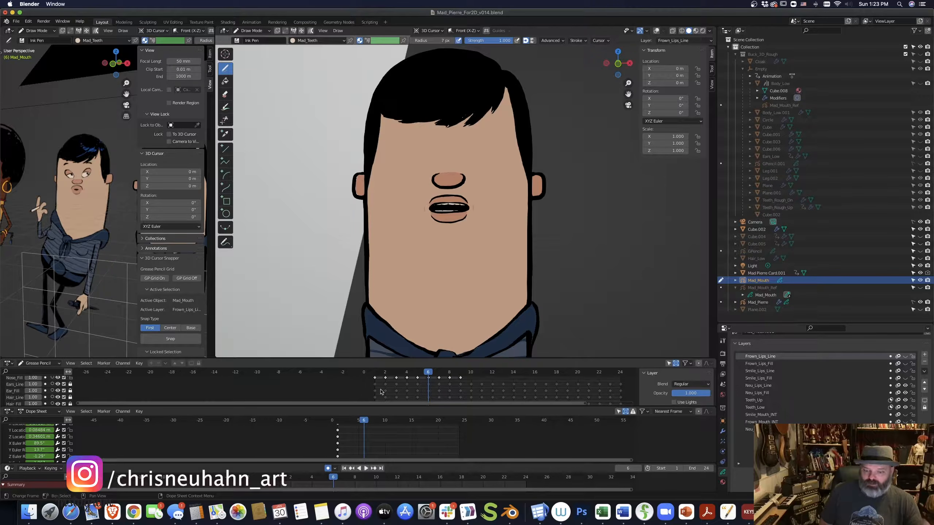
{"action": "key", "text": "Right"}
{"action": "key", "text": "Right"}
{"action": "key", "text": "Right"}
{"action": "key", "text": "Right"}
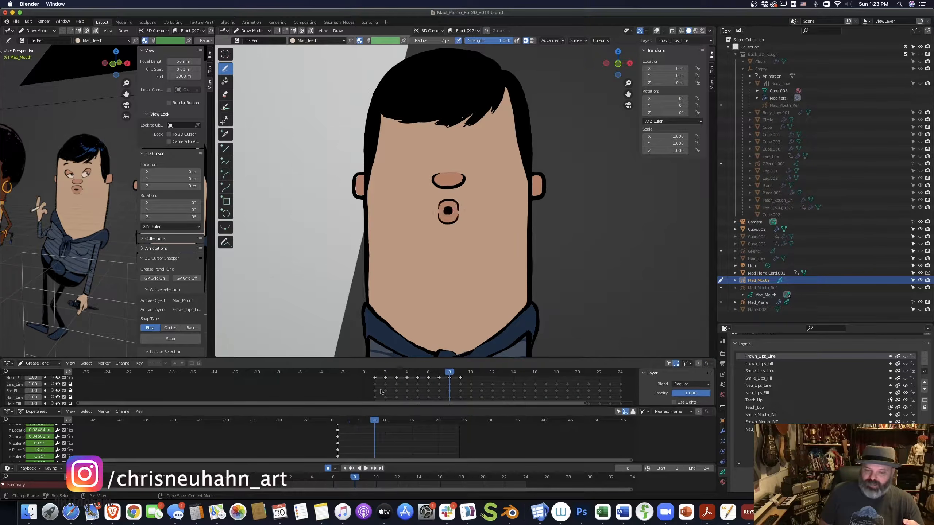
{"action": "key", "text": "Left"}
{"action": "key", "text": "Left"}
{"action": "key", "text": "Left"}
{"action": "key", "text": "Left"}
{"action": "key", "text": "Left"}
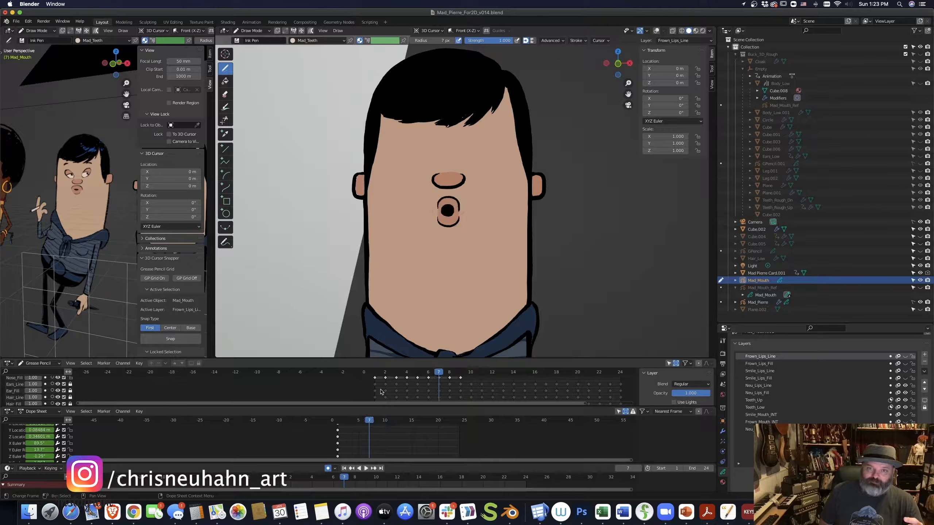
{"action": "key", "text": "Left"}
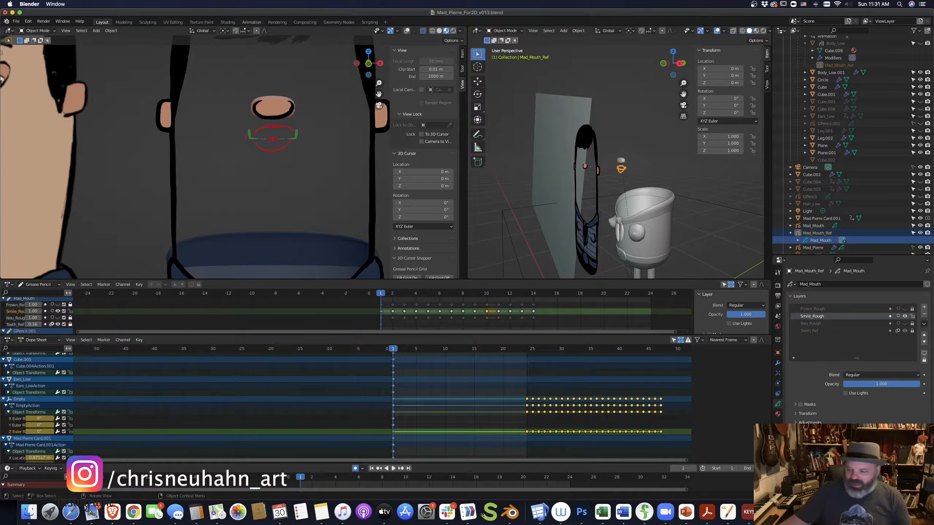
Scrub the timeline to frame 26 and back to the start to examine the 3D head's rotation with the mouth reference.
{"action": "key", "text": "space"}
{"action": "left_click_drag", "start_coordinate": [557, 368], "coordinate": [398, 384]}
{"action": "scroll", "coordinate": [576, 428], "scroll_direction": "down", "scroll_amount": 10}
{"action": "scroll", "coordinate": [575, 428], "scroll_direction": "up", "scroll_amount": 10}
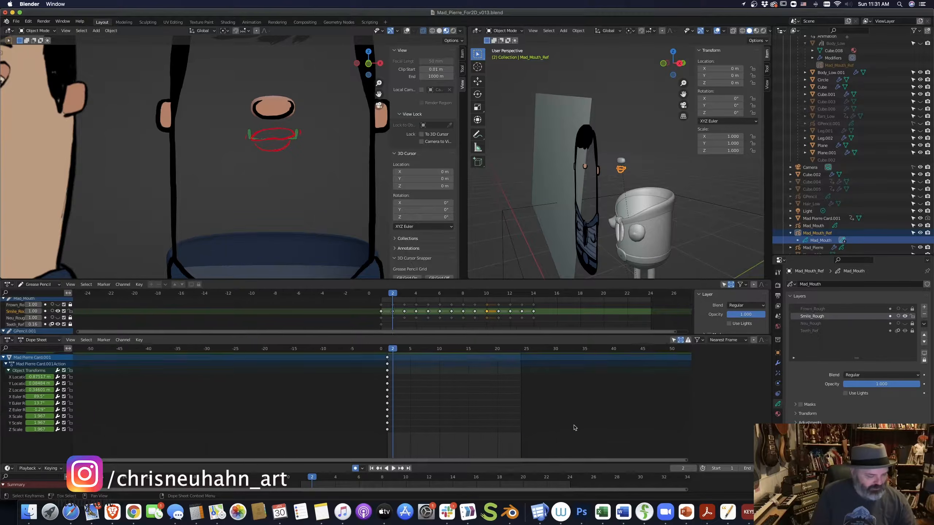
{"action": "scroll", "coordinate": [547, 318], "scroll_direction": "up", "scroll_amount": 1}
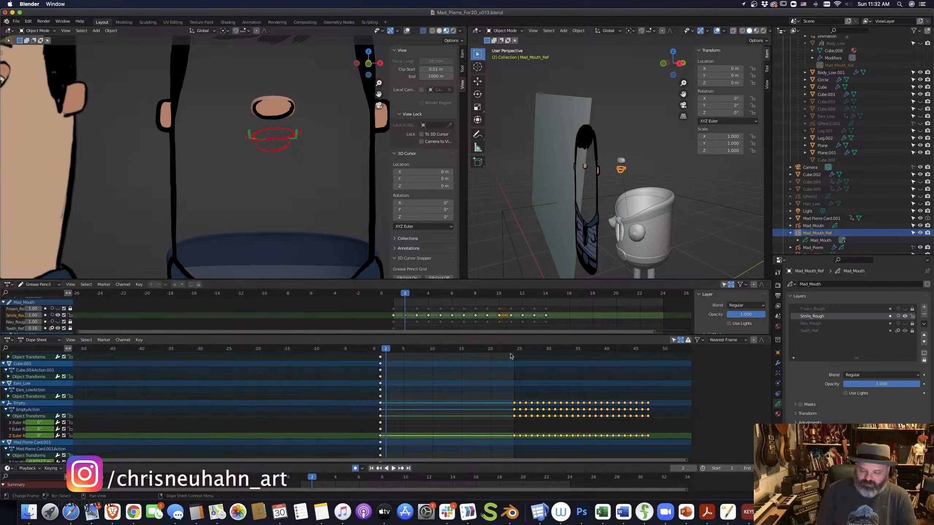
{"action": "key", "text": "space"}
{"action": "left_click_drag", "start_coordinate": [533, 350], "coordinate": [525, 353]}
{"action": "key", "text": "space"}
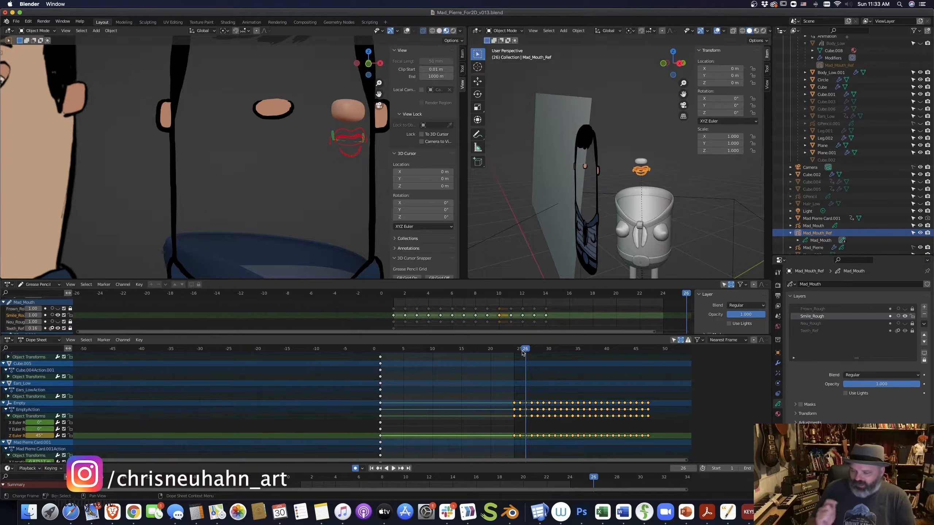
{"action": "left_click", "coordinate": [381, 354]}
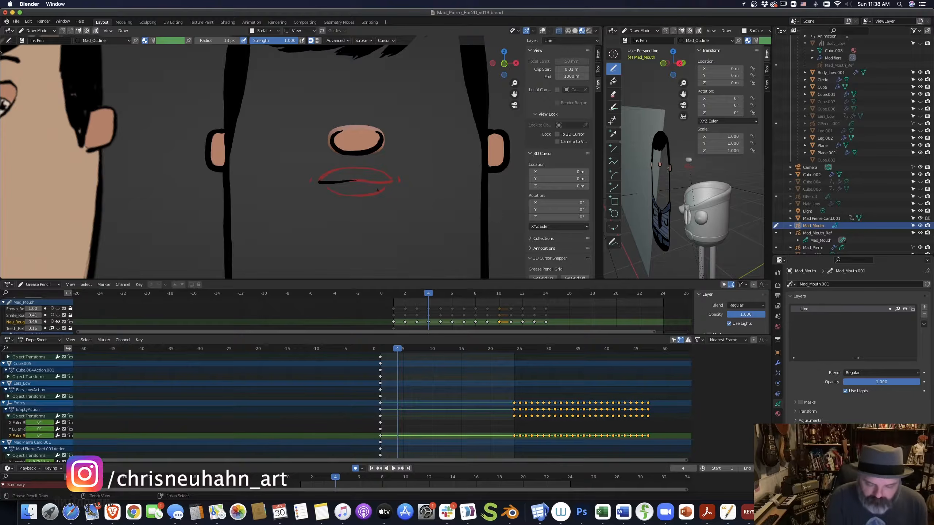
Enlarge the Grease Pencil dope sheet and delete the test keyframes from the Mad_Mouth object's Line layer, ending on frame 1.
{"action": "left_click_drag", "start_coordinate": [355, 180], "coordinate": [362, 180]}
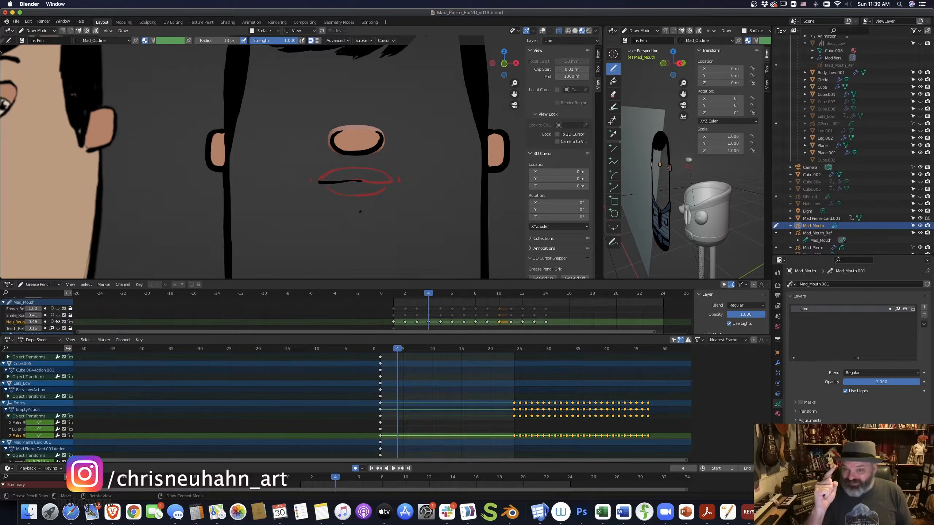
{"action": "left_click_drag", "start_coordinate": [446, 334], "coordinate": [447, 378]}
{"action": "middle_click_drag", "start_coordinate": [430, 367], "coordinate": [423, 335]}
{"action": "left_click", "coordinate": [422, 335]}
{"action": "key", "text": "x"}
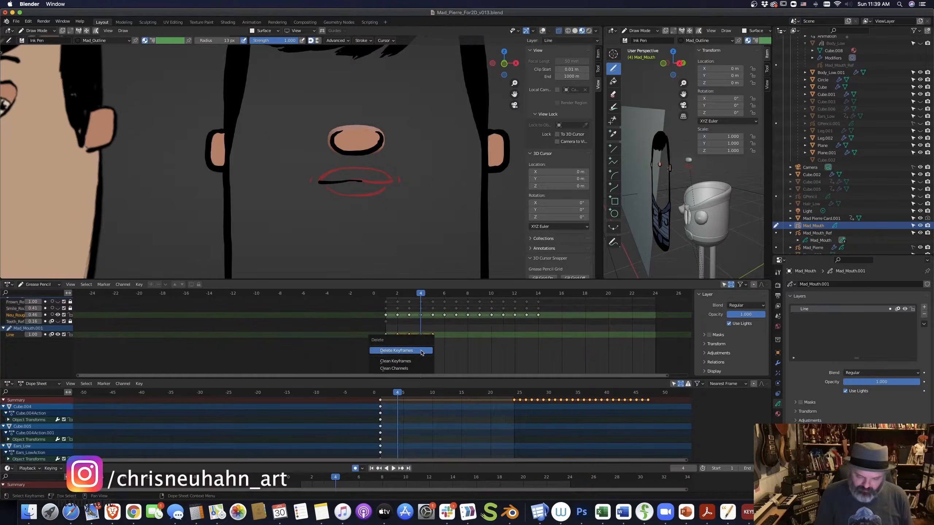
{"action": "left_click", "coordinate": [420, 350]}
{"action": "left_click", "coordinate": [385, 296]}
{"action": "left_click", "coordinate": [385, 335]}
{"action": "key", "text": "x"}
{"action": "left_click", "coordinate": [386, 344]}
Set the stroke placement to 3D Cursor and the drawing plane to Front (X-Z), with the cursor at the world origin.
{"action": "left_click", "coordinate": [278, 32]}
{"action": "left_click", "coordinate": [277, 61]}
{"action": "left_click", "coordinate": [312, 33]}
{"action": "left_click", "coordinate": [281, 60]}
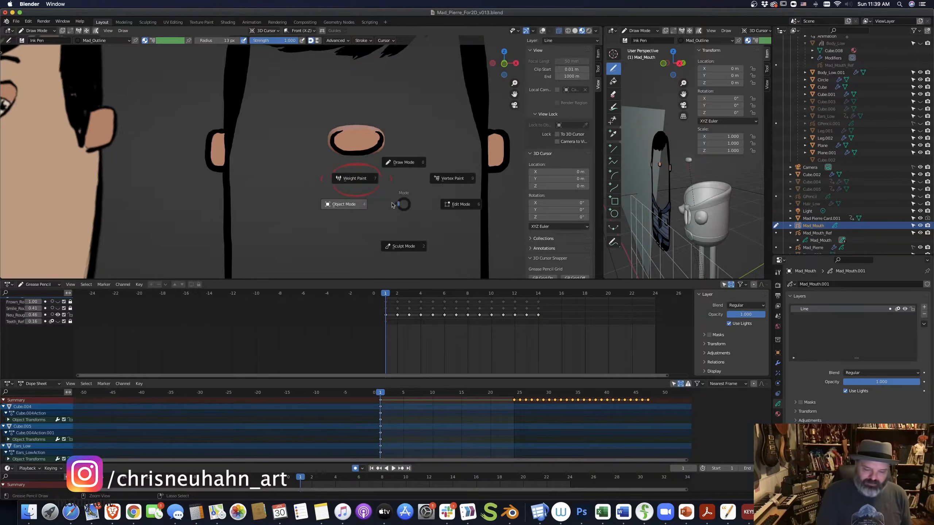
{"action": "key", "text": "shift+s"}
{"action": "left_click", "coordinate": [371, 246]}
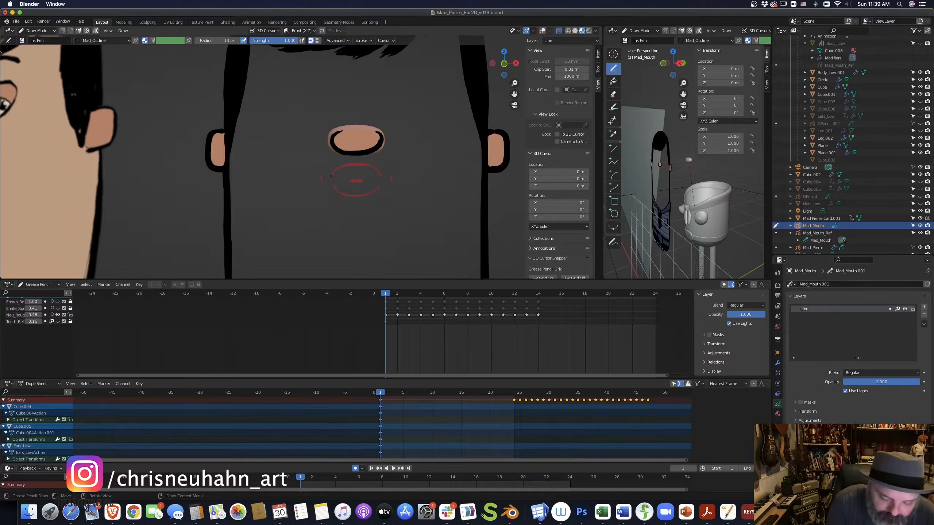
Trace the frame 1 reference mouth in black ink with upper lip, lower lip and a small center line.
{"action": "mouse_move", "coordinate": [356, 165]}
{"action": "left_mouse_down"}
{"action": "mouse_move", "coordinate": [331, 176]}
{"action": "mouse_move", "coordinate": [359, 164]}
{"action": "left_mouse_up"}
{"action": "key", "text": "super+z"}
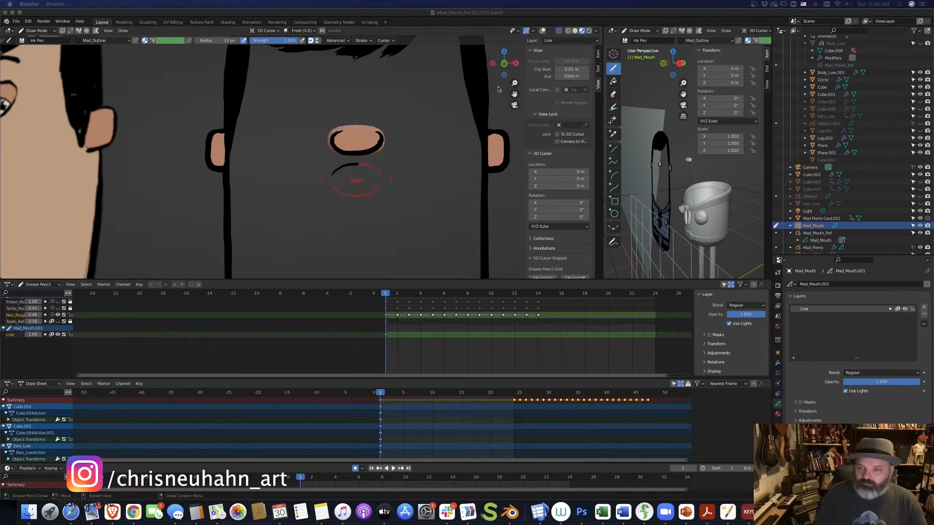
{"action": "mouse_move", "coordinate": [357, 165]}
{"action": "left_mouse_down"}
{"action": "mouse_move", "coordinate": [379, 172]}
{"action": "mouse_move", "coordinate": [344, 193]}
{"action": "mouse_move", "coordinate": [379, 187]}
{"action": "left_mouse_up"}
{"action": "key", "text": "ctrl+z"}
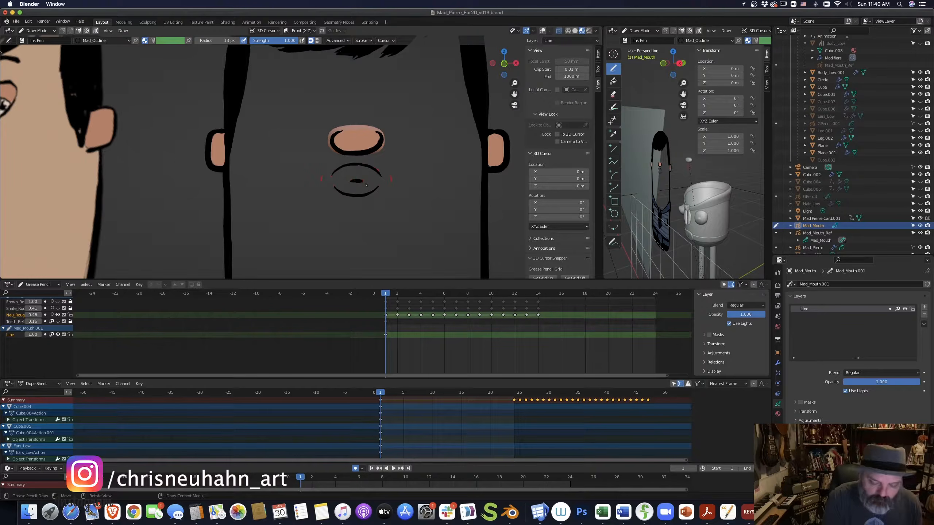
Trace the closed mouth on frame 2, inking the wider middle line and both lip curves.
{"action": "key", "text": "Right"}
{"action": "mouse_move", "coordinate": [354, 181]}
{"action": "left_mouse_down"}
{"action": "mouse_move", "coordinate": [326, 183]}
{"action": "mouse_move", "coordinate": [389, 181]}
{"action": "left_mouse_up"}
{"action": "mouse_move", "coordinate": [331, 176]}
{"action": "left_mouse_down"}
{"action": "mouse_move", "coordinate": [371, 167]}
{"action": "mouse_move", "coordinate": [382, 176]}
{"action": "mouse_move", "coordinate": [344, 194]}
{"action": "mouse_move", "coordinate": [380, 187]}
{"action": "mouse_move", "coordinate": [341, 194]}
{"action": "mouse_move", "coordinate": [378, 188]}
{"action": "left_mouse_up"}
{"action": "key", "text": "super+z"}
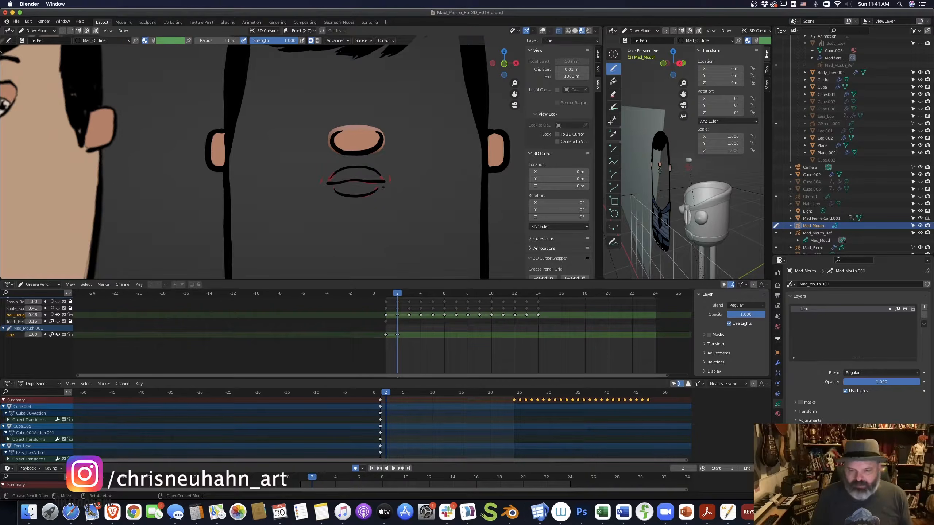
Enlarge the second viewport and switch it to the camera view framed closely on the mouth.
{"action": "left_click_drag", "start_coordinate": [604, 270], "coordinate": [373, 286]}
{"action": "left_click", "coordinate": [484, 30]}
{"action": "mouse_move", "coordinate": [495, 100]}
{"action": "left_click", "coordinate": [596, 109]}
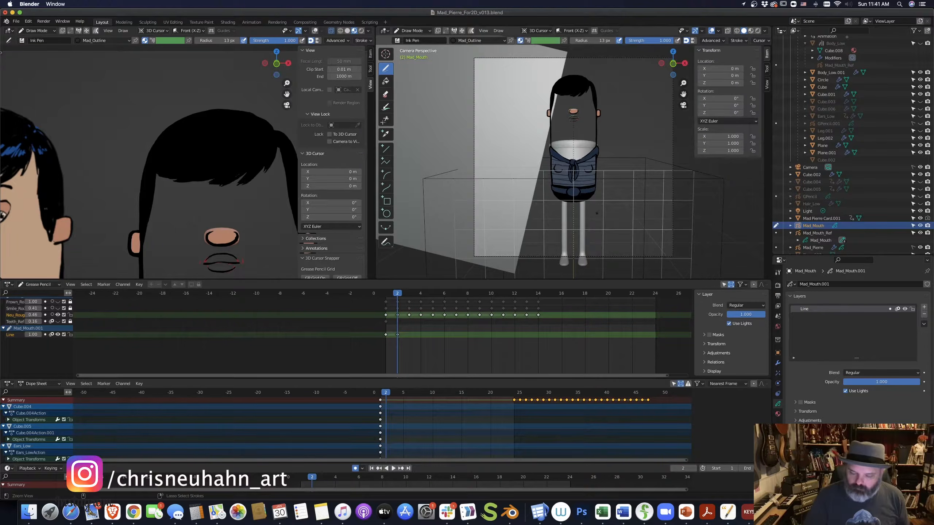
{"action": "scroll", "coordinate": [617, 172], "scroll_direction": "up", "scroll_amount": 6}
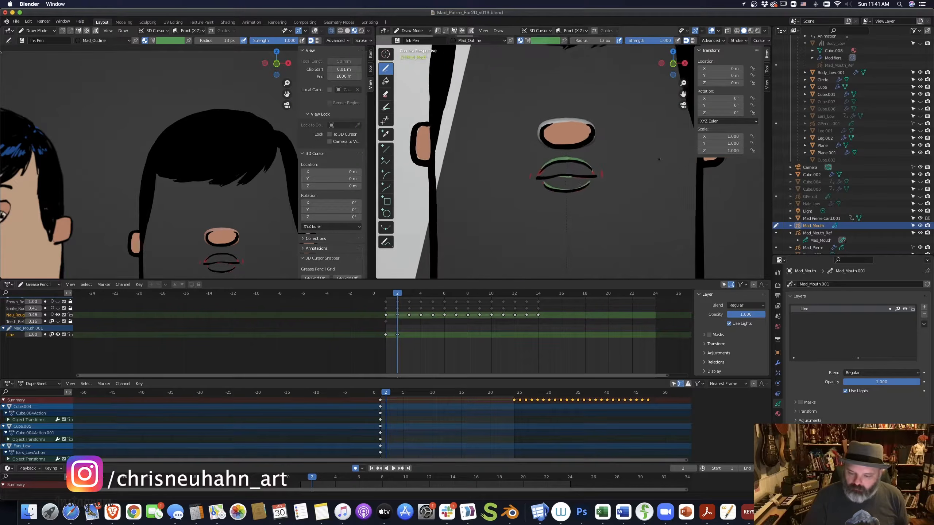
Turn off onion skinning in the camera viewport and switch the other viewport to user perspective.
{"action": "left_click", "coordinate": [719, 31]}
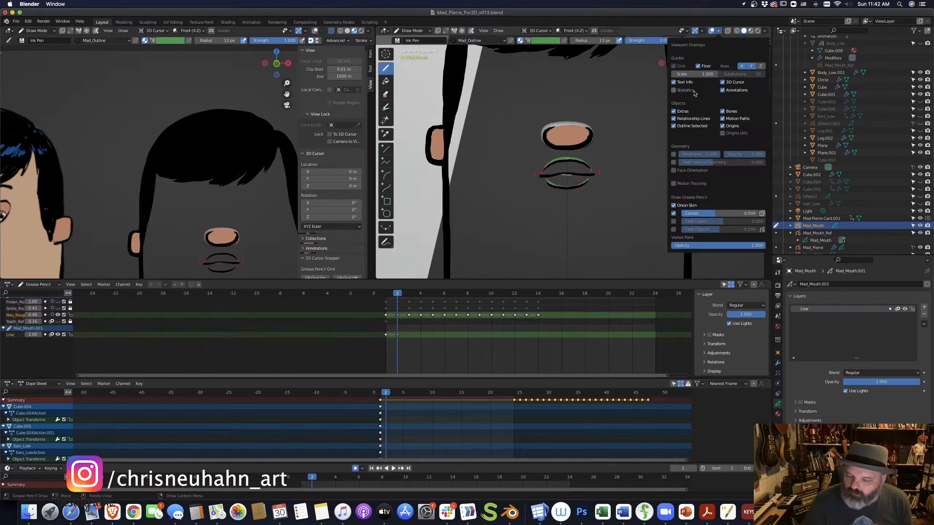
{"action": "left_click", "coordinate": [673, 205]}
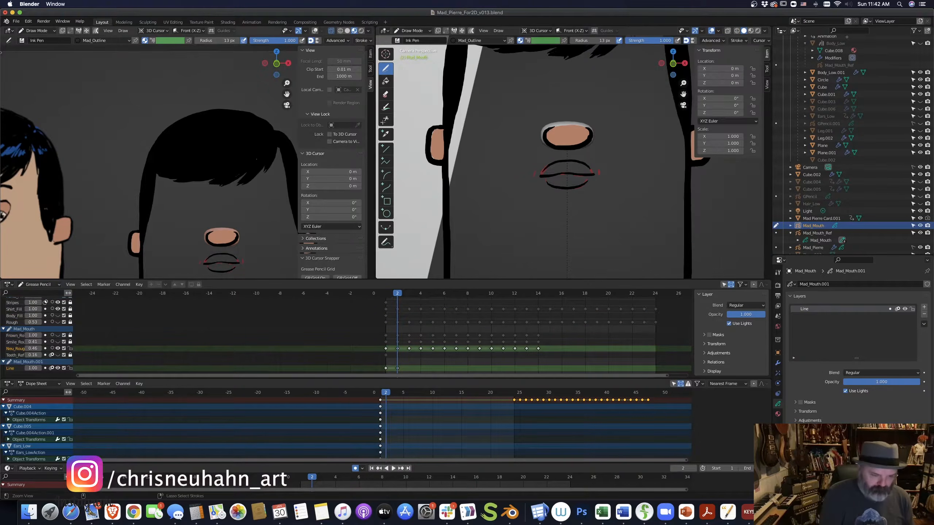
{"action": "left_click", "coordinate": [287, 105]}
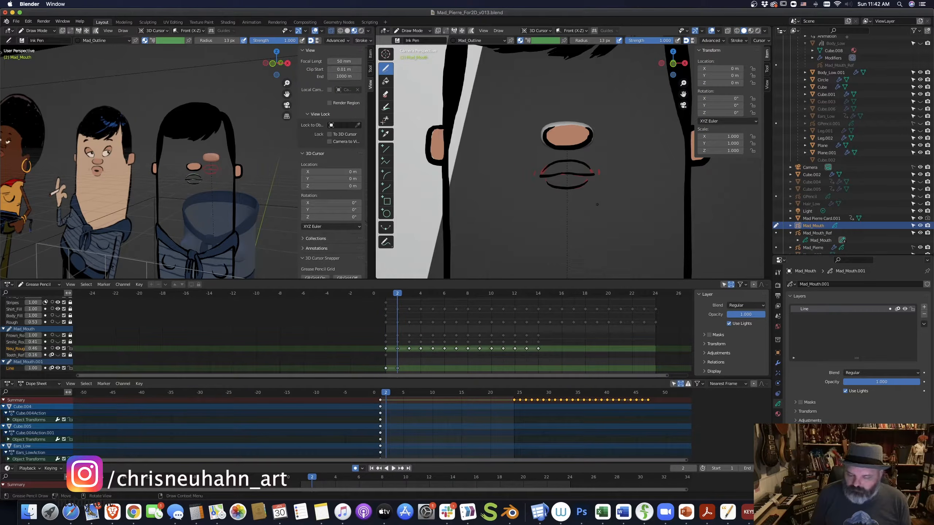
Trace the closed mouth's middle line and both lips on frame 3, redoing strokes and comparing with frame 2.
{"action": "key", "text": "Right"}
{"action": "left_click_drag", "start_coordinate": [539, 176], "coordinate": [558, 175]}
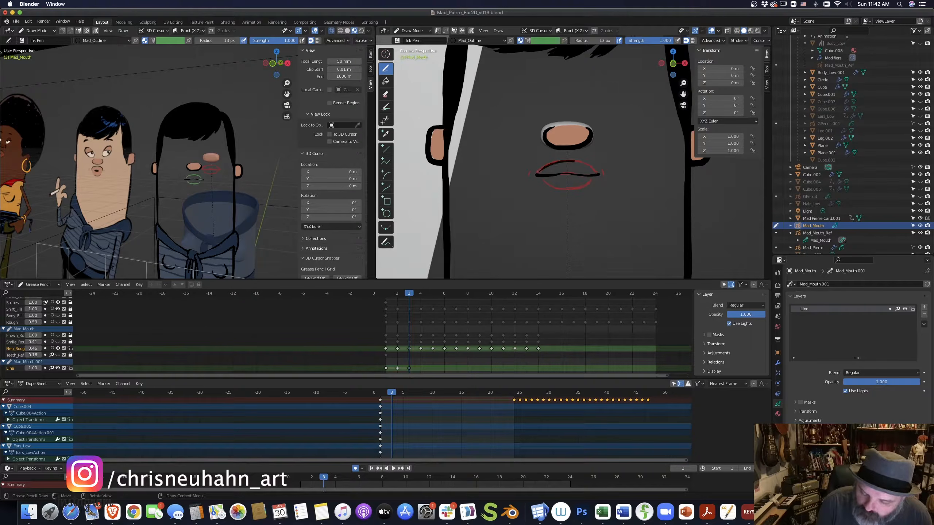
{"action": "key", "text": "ctrl+z"}
{"action": "left_click_drag", "start_coordinate": [554, 163], "coordinate": [572, 161]}
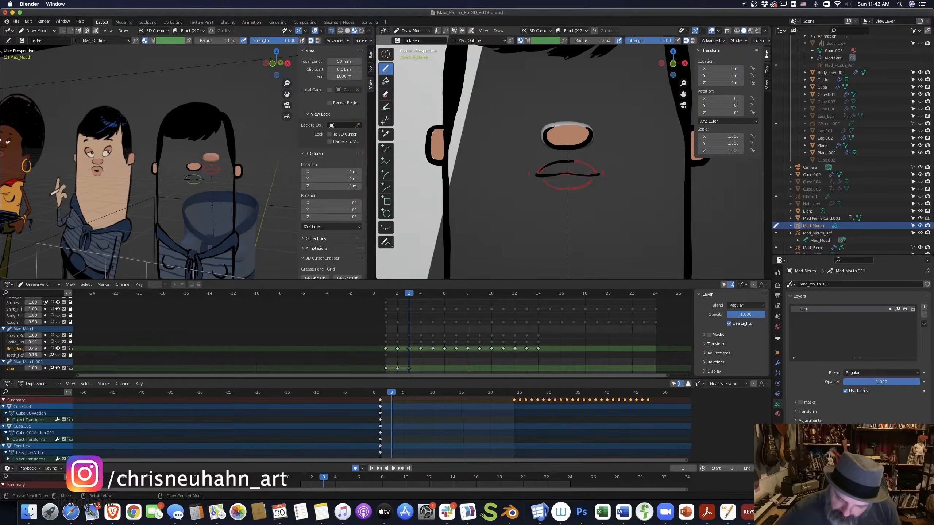
{"action": "key", "text": "ctrl+z"}
{"action": "key", "text": "ctrl+shift+z"}
{"action": "mouse_move", "coordinate": [547, 183]}
{"action": "left_mouse_down"}
{"action": "mouse_move", "coordinate": [591, 181]}
{"action": "mouse_move", "coordinate": [555, 188]}
{"action": "left_mouse_up"}
{"action": "key", "text": "ctrl+z"}
{"action": "key", "text": "ctrl+z"}
{"action": "key", "text": "Left"}
{"action": "key", "text": "Right"}
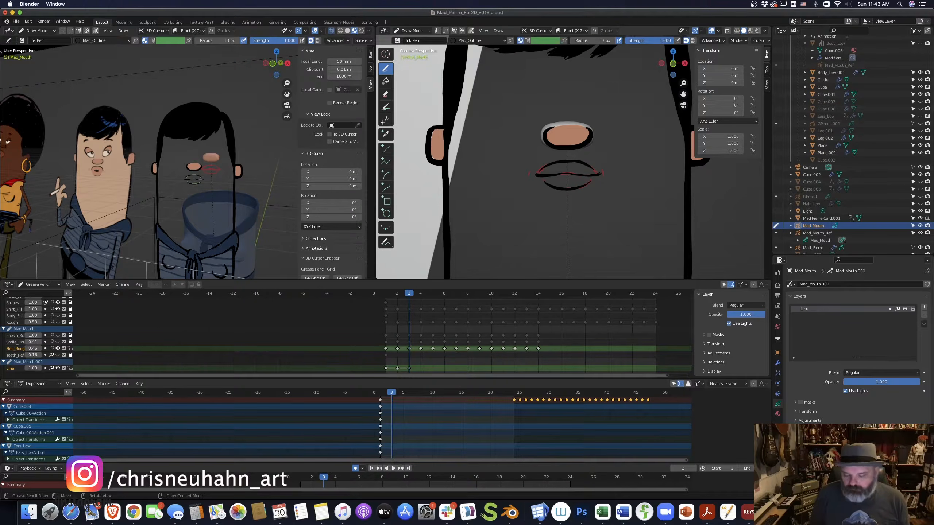
Trace the wider closed mouth on frame 4 and flip between frames 2, 3 and 4 to compare the shapes.
{"action": "key", "text": "Right"}
{"action": "mouse_move", "coordinate": [534, 172]}
{"action": "left_mouse_down"}
{"action": "mouse_move", "coordinate": [569, 161]}
{"action": "mouse_move", "coordinate": [596, 170]}
{"action": "left_mouse_up"}
{"action": "key", "text": "ctrl+z"}
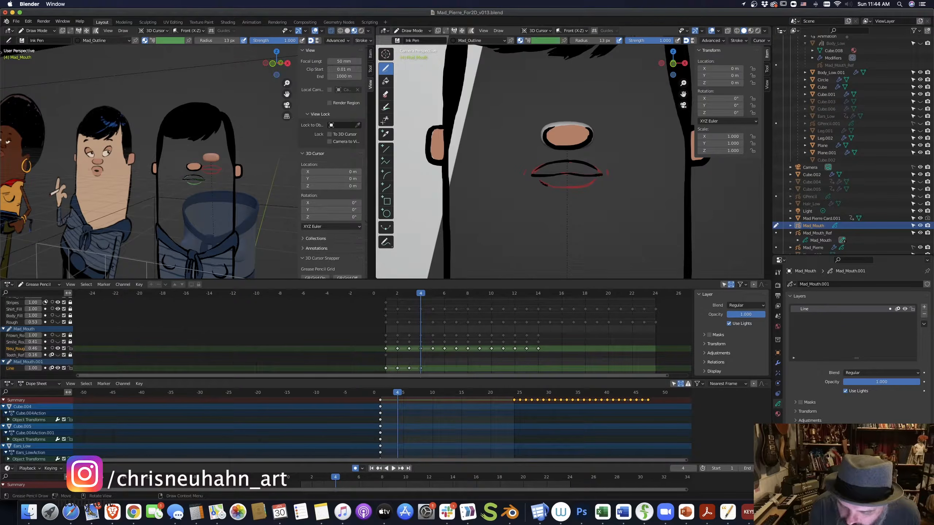
{"action": "key", "text": "Left"}
{"action": "key", "text": "Right"}
{"action": "key", "text": "Left"}
{"action": "key", "text": "Left"}
{"action": "key", "text": "Right"}
{"action": "key", "text": "Left"}
{"action": "key", "text": "Right"}
{"action": "key", "text": "Right"}
Trace the open mouth on frame 5 as a wide oval with an upper and a lower lip line.
{"action": "key", "text": "Right"}
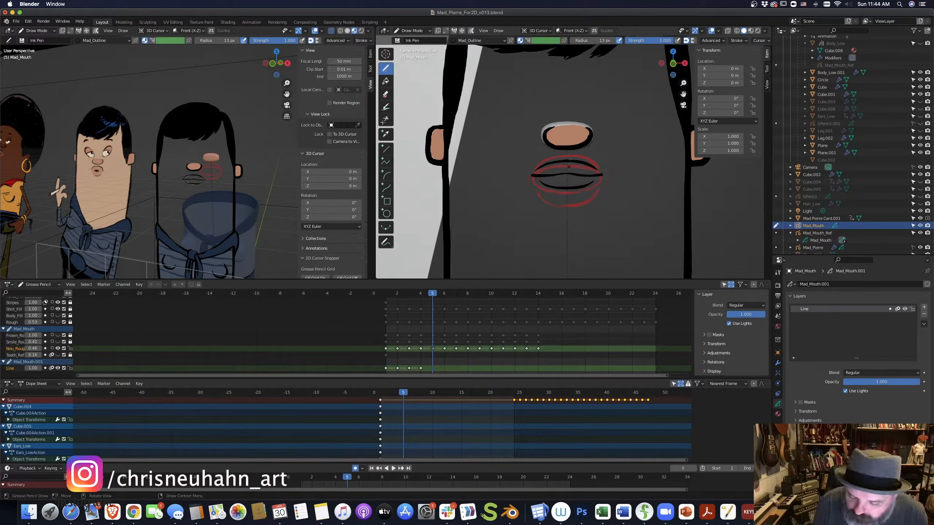
{"action": "mouse_move", "coordinate": [561, 167]}
{"action": "left_mouse_down"}
{"action": "mouse_move", "coordinate": [535, 174]}
{"action": "mouse_move", "coordinate": [556, 168]}
{"action": "mouse_move", "coordinate": [576, 192]}
{"action": "mouse_move", "coordinate": [533, 184]}
{"action": "mouse_move", "coordinate": [570, 194]}
{"action": "left_mouse_up"}
{"action": "key", "text": "super+z"}
{"action": "key", "text": "super+z"}
{"action": "key", "text": "super+z"}
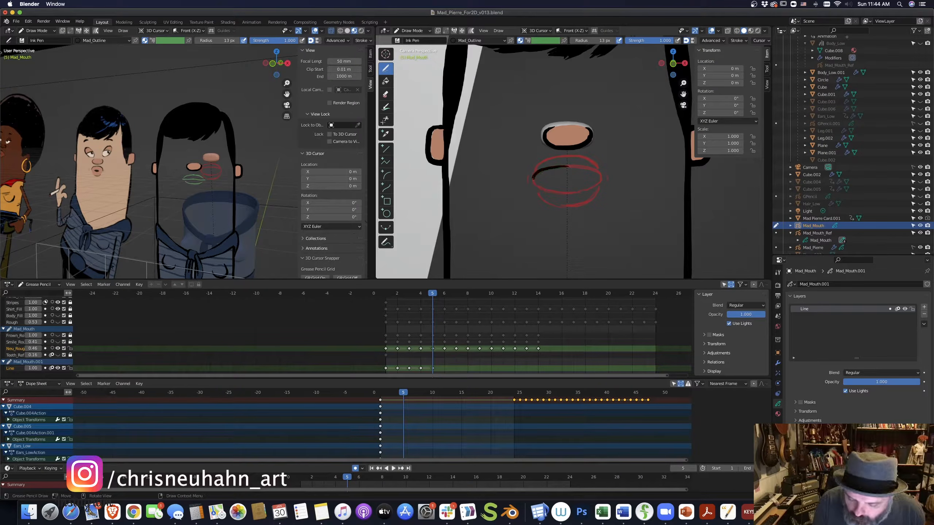
{"action": "mouse_move", "coordinate": [586, 189]}
{"action": "left_mouse_down"}
{"action": "mouse_move", "coordinate": [562, 192]}
{"action": "mouse_move", "coordinate": [588, 201]}
{"action": "left_mouse_up"}
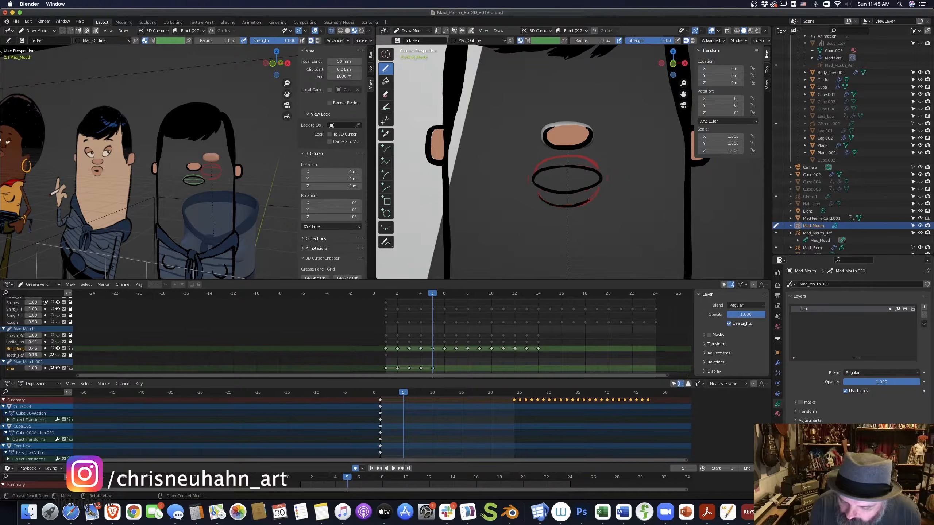
{"action": "left_click_drag", "start_coordinate": [554, 158], "coordinate": [602, 176]}
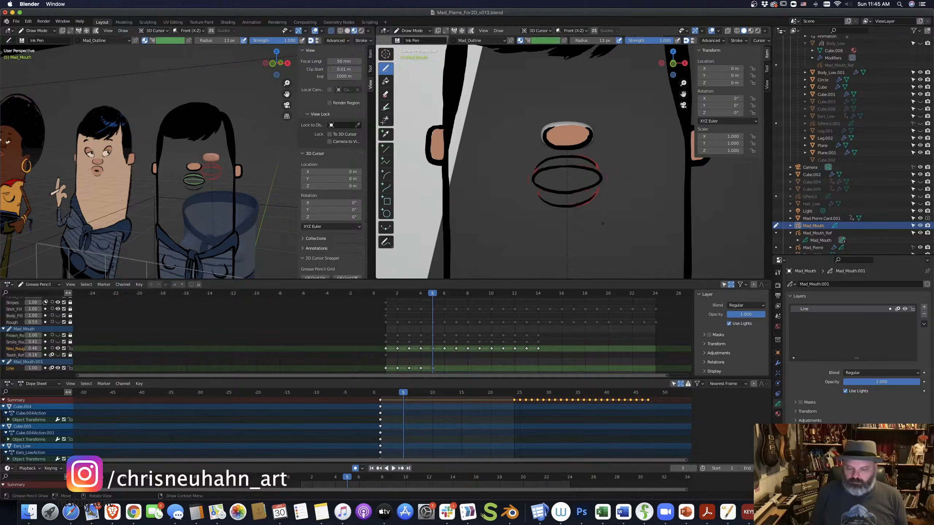
Turn off onion skinning in the user perspective viewport and frame it closer on the character's face.
{"action": "key", "text": "Left"}
{"action": "left_click", "coordinate": [321, 31]}
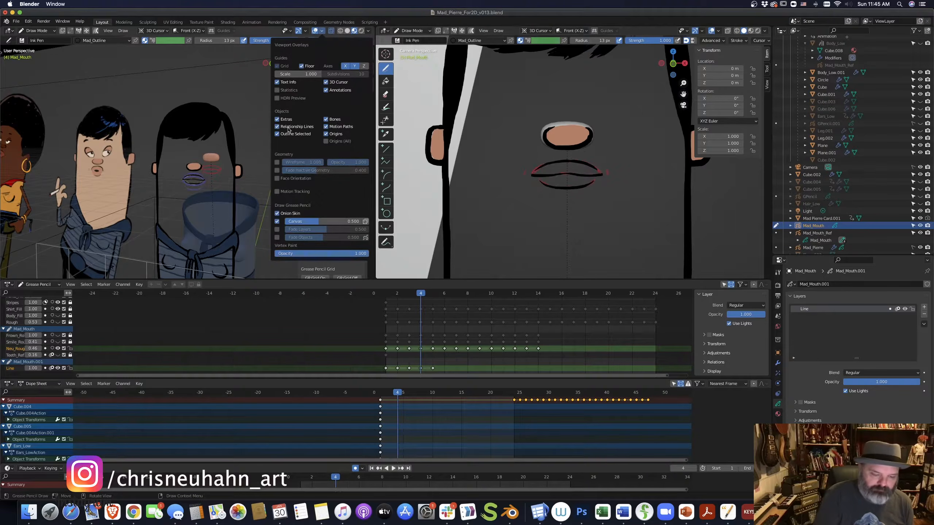
{"action": "scroll", "coordinate": [259, 141], "scroll_direction": "up", "scroll_amount": 4}
{"action": "key", "text": "Right"}
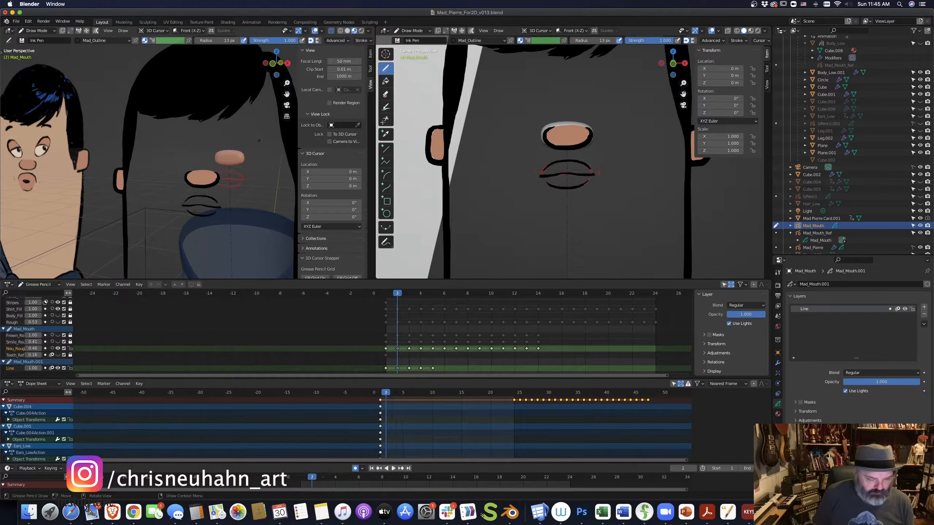
Trace the slightly narrower open mouth reference on frame 6, redoing the opening and lip strokes.
{"action": "key", "text": "Right"}
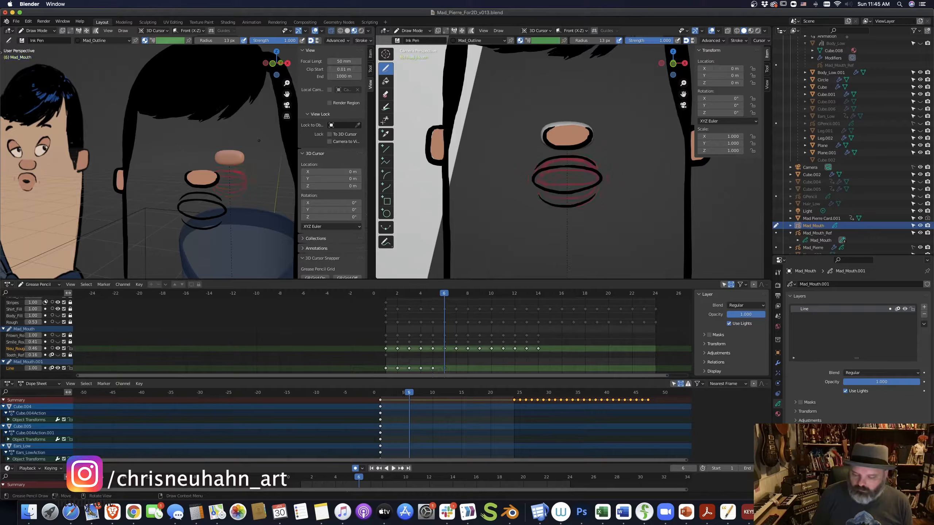
{"action": "key", "text": "shift+i"}
{"action": "mouse_move", "coordinate": [541, 181]}
{"action": "left_mouse_down"}
{"action": "mouse_move", "coordinate": [596, 180]}
{"action": "mouse_move", "coordinate": [591, 167]}
{"action": "mouse_move", "coordinate": [564, 160]}
{"action": "mouse_move", "coordinate": [596, 172]}
{"action": "left_mouse_up"}
{"action": "key", "text": "ctrl+z"}
{"action": "key", "text": "ctrl+z"}
{"action": "key", "text": "ctrl+z"}
{"action": "key", "text": "ctrl+z"}
{"action": "key", "text": "ctrl+z"}
{"action": "mouse_move", "coordinate": [540, 168]}
{"action": "left_mouse_down"}
{"action": "mouse_move", "coordinate": [572, 160]}
{"action": "mouse_move", "coordinate": [597, 172]}
{"action": "mouse_move", "coordinate": [596, 188]}
{"action": "mouse_move", "coordinate": [565, 174]}
{"action": "mouse_move", "coordinate": [572, 189]}
{"action": "left_mouse_up"}
{"action": "key", "text": "ctrl+z"}
{"action": "key", "text": "ctrl+z"}
Trace the puckered mouth on frame 7 as a small circle surrounded by lip lines.
{"action": "key", "text": "Right"}
{"action": "key", "text": "ctrl+z"}
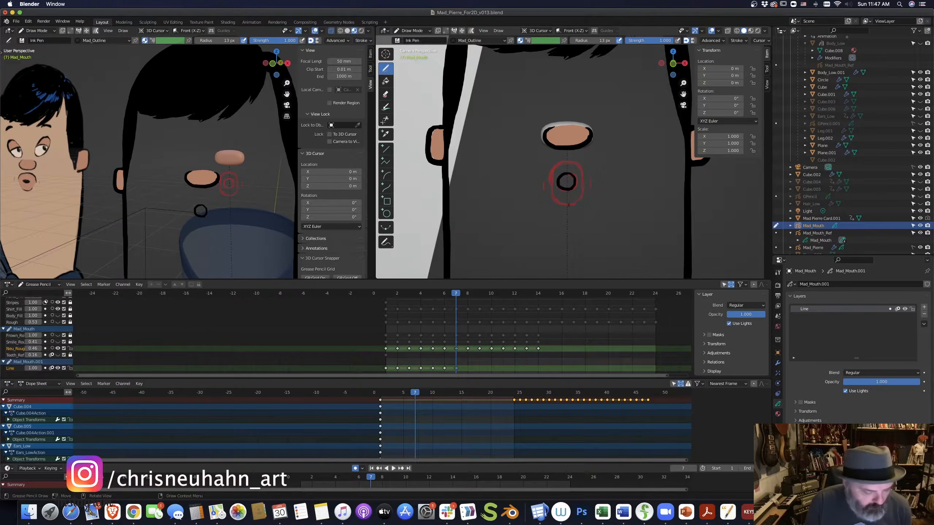
{"action": "key", "text": "ctrl+z"}
{"action": "mouse_move", "coordinate": [581, 170]}
{"action": "left_mouse_down"}
{"action": "mouse_move", "coordinate": [581, 202]}
{"action": "mouse_move", "coordinate": [584, 190]}
{"action": "mouse_move", "coordinate": [561, 181]}
{"action": "mouse_move", "coordinate": [582, 181]}
{"action": "mouse_move", "coordinate": [555, 169]}
{"action": "mouse_move", "coordinate": [582, 182]}
{"action": "left_mouse_up"}
{"action": "key", "text": "ctrl+z"}
Trace the reference mouth shape on frame 8, including the lower lip.
{"action": "key", "text": "Right"}
{"action": "key", "text": "ctrl+z"}
{"action": "key", "text": "ctrl+z"}
{"action": "mouse_move", "coordinate": [554, 186]}
{"action": "left_mouse_down"}
{"action": "mouse_move", "coordinate": [555, 196]}
{"action": "mouse_move", "coordinate": [582, 187]}
{"action": "mouse_move", "coordinate": [569, 210]}
{"action": "left_mouse_up"}
Trace the mouth opening and lip lines on frame 9, redrawing strokes until they match the reference.
{"action": "key", "text": "Right"}
{"action": "key", "text": "ctrl+z"}
{"action": "key", "text": "ctrl+z"}
{"action": "mouse_move", "coordinate": [568, 175]}
{"action": "left_mouse_down"}
{"action": "mouse_move", "coordinate": [547, 194]}
{"action": "mouse_move", "coordinate": [570, 210]}
{"action": "left_mouse_up"}
{"action": "mouse_move", "coordinate": [564, 175]}
{"action": "left_mouse_down"}
{"action": "mouse_move", "coordinate": [587, 190]}
{"action": "mouse_move", "coordinate": [568, 210]}
{"action": "mouse_move", "coordinate": [586, 188]}
{"action": "mouse_move", "coordinate": [569, 210]}
{"action": "mouse_move", "coordinate": [574, 163]}
{"action": "mouse_move", "coordinate": [587, 182]}
{"action": "left_mouse_up"}
{"action": "key", "text": "ctrl+z"}
{"action": "key", "text": "ctrl+z"}
{"action": "key", "text": "ctrl+z"}
{"action": "key", "text": "ctrl+z"}
{"action": "left_click_drag", "start_coordinate": [548, 209], "coordinate": [573, 225]}
{"action": "key", "text": "ctrl+z"}
Draw the wide-open mouth on frame 10 as a tall oval following the red reference.
{"action": "key", "text": "Right"}
{"action": "key", "text": "Left"}
{"action": "key", "text": "Right"}
{"action": "mouse_move", "coordinate": [568, 166]}
{"action": "left_mouse_down"}
{"action": "mouse_move", "coordinate": [546, 220]}
{"action": "mouse_move", "coordinate": [591, 215]}
{"action": "left_mouse_up"}
{"action": "mouse_move", "coordinate": [569, 166]}
{"action": "left_mouse_down"}
{"action": "mouse_move", "coordinate": [593, 231]}
{"action": "mouse_move", "coordinate": [611, 221]}
{"action": "left_mouse_up"}
Adjust the lower edge of the frame 10 oval in Sculpt Mode and return to Draw Mode.
{"action": "key", "text": "ctrl+Tab"}
{"action": "left_click", "coordinate": [607, 279]}
{"action": "left_click_drag", "start_coordinate": [533, 232], "coordinate": [536, 230]}
{"action": "key", "text": "ctrl+Tab"}
{"action": "left_click", "coordinate": [609, 179]}
Draw the upper and lower lip lines around the tall mouth oval on frame 10, redrawing the lower lip stroke.
{"action": "mouse_move", "coordinate": [541, 174]}
{"action": "left_mouse_down"}
{"action": "mouse_move", "coordinate": [563, 155]}
{"action": "mouse_move", "coordinate": [593, 174]}
{"action": "left_mouse_up"}
{"action": "mouse_move", "coordinate": [545, 228]}
{"action": "left_mouse_down"}
{"action": "mouse_move", "coordinate": [573, 243]}
{"action": "mouse_move", "coordinate": [592, 223]}
{"action": "mouse_move", "coordinate": [563, 243]}
{"action": "mouse_move", "coordinate": [572, 244]}
{"action": "left_mouse_up"}
{"action": "key", "text": "super+z"}
{"action": "key", "text": "super+z"}
{"action": "left_click_drag", "start_coordinate": [592, 223], "coordinate": [560, 243]}
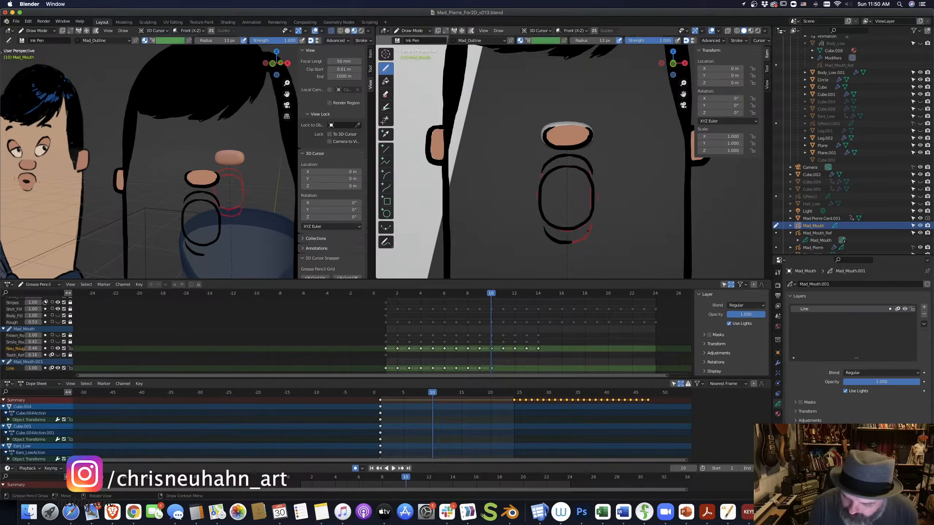
Trace the lips and narrow mouth opening with short vertical strokes on frame 11, adjusting the lines in Sculpt Mode.
{"action": "key", "text": "Right"}
{"action": "mouse_move", "coordinate": [542, 169]}
{"action": "left_mouse_down"}
{"action": "mouse_move", "coordinate": [572, 159]}
{"action": "mouse_move", "coordinate": [594, 169]}
{"action": "mouse_move", "coordinate": [568, 188]}
{"action": "mouse_move", "coordinate": [565, 168]}
{"action": "mouse_move", "coordinate": [593, 171]}
{"action": "left_mouse_up"}
{"action": "key", "text": "ctrl+Tab"}
{"action": "left_click", "coordinate": [608, 228]}
{"action": "key", "text": "ctrl+Tab"}
{"action": "left_click", "coordinate": [599, 99]}
{"action": "key", "text": "super+z"}
{"action": "key", "text": "super+z"}
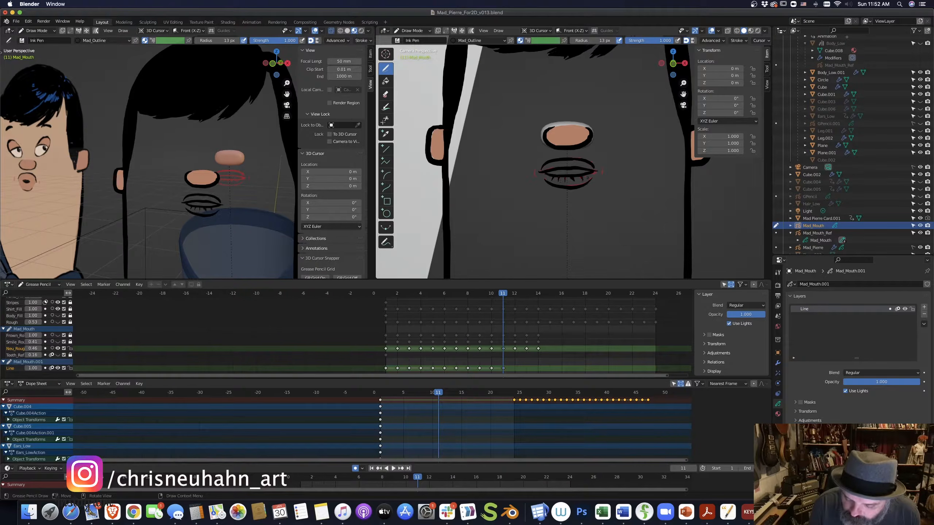
Trace the flat oval mouth opening with upper and lower lip lines on frame 12, redoing strokes that miss the reference.
{"action": "key", "text": "Right"}
{"action": "mouse_move", "coordinate": [569, 168]}
{"action": "left_mouse_down"}
{"action": "mouse_move", "coordinate": [539, 170]}
{"action": "mouse_move", "coordinate": [601, 181]}
{"action": "mouse_move", "coordinate": [571, 183]}
{"action": "left_mouse_up"}
{"action": "left_click_drag", "start_coordinate": [536, 169], "coordinate": [570, 160]}
{"action": "key", "text": "ctrl+z"}
{"action": "key", "text": "ctrl+z"}
{"action": "mouse_move", "coordinate": [536, 169]}
{"action": "left_mouse_down"}
{"action": "mouse_move", "coordinate": [574, 160]}
{"action": "mouse_move", "coordinate": [600, 169]}
{"action": "left_mouse_up"}
{"action": "key", "text": "ctrl+z"}
{"action": "left_click_drag", "start_coordinate": [543, 189], "coordinate": [568, 196]}
{"action": "key", "text": "ctrl+z"}
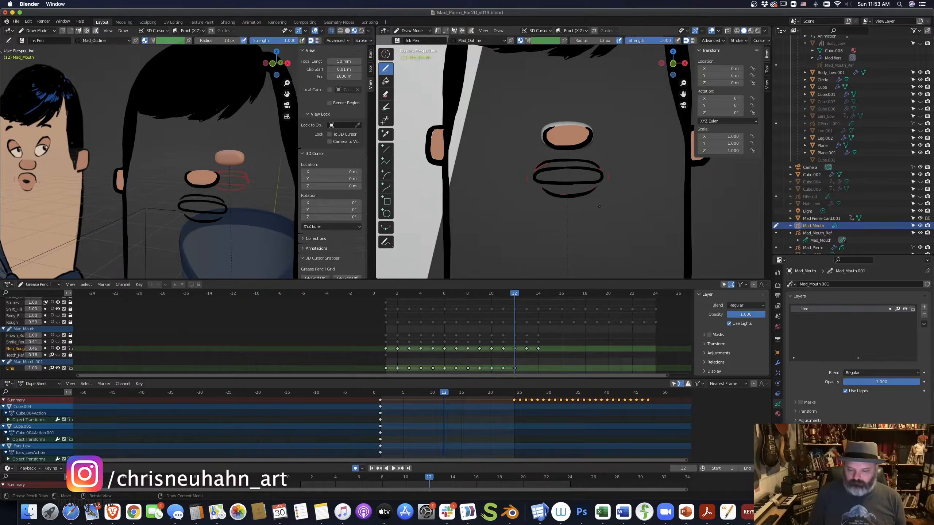
Scrub the timeline between frames 1 and 12 to review the drawn mouth shapes.
{"action": "left_click", "coordinate": [388, 296]}
{"action": "left_click", "coordinate": [529, 295]}
{"action": "left_click", "coordinate": [515, 295]}
{"action": "left_click", "coordinate": [387, 295]}
{"action": "left_click", "coordinate": [516, 299]}
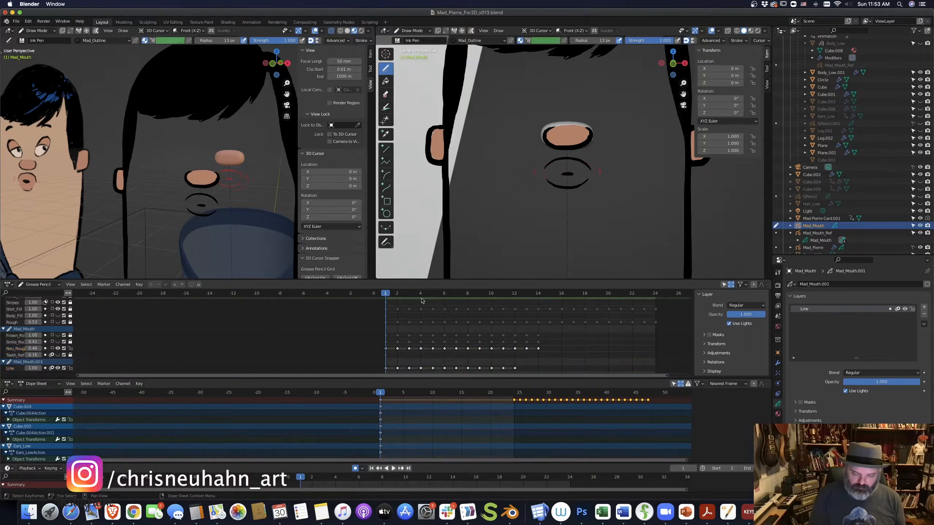
{"action": "left_click", "coordinate": [515, 295]}
Trace the wide mouth opening and the upper and lower lip lines on frame 13.
{"action": "left_click", "coordinate": [516, 369]}
{"action": "key", "text": "Right"}
{"action": "mouse_move", "coordinate": [568, 168]}
{"action": "left_mouse_down"}
{"action": "mouse_move", "coordinate": [558, 183]}
{"action": "mouse_move", "coordinate": [570, 183]}
{"action": "left_mouse_up"}
{"action": "mouse_move", "coordinate": [567, 168]}
{"action": "left_mouse_down"}
{"action": "mouse_move", "coordinate": [600, 171]}
{"action": "mouse_move", "coordinate": [564, 183]}
{"action": "mouse_move", "coordinate": [571, 159]}
{"action": "left_mouse_up"}
{"action": "mouse_move", "coordinate": [535, 188]}
{"action": "left_mouse_down"}
{"action": "mouse_move", "coordinate": [571, 195]}
{"action": "mouse_move", "coordinate": [545, 172]}
{"action": "mouse_move", "coordinate": [593, 176]}
{"action": "mouse_move", "coordinate": [570, 195]}
{"action": "left_mouse_up"}
{"action": "key", "text": "Left"}
{"action": "key", "text": "Right"}
Trace the wavy mouth and lip lines on frame 14 and step back to frame 9 to check the drawings.
{"action": "key", "text": "Right"}
{"action": "key", "text": "ctrl+z"}
{"action": "left_click_drag", "start_coordinate": [540, 168], "coordinate": [566, 162]}
{"action": "key", "text": "Left"}
{"action": "key", "text": "Right"}
{"action": "key", "text": "Left"}
{"action": "key", "text": "Left"}
{"action": "key", "text": "Left"}
{"action": "key", "text": "Left"}
{"action": "key", "text": "Left"}
Add a new material named Mad_FaceLines and sample its stroke base color from the nose fill.
{"action": "left_click", "coordinate": [777, 414]}
{"action": "left_click", "coordinate": [927, 285]}
{"action": "left_click", "coordinate": [846, 346]}
{"action": "double_click", "coordinate": [807, 345]}
{"action": "type", "text": "Mad"}
{"action": "key", "text": "Return"}
{"action": "left_click", "coordinate": [881, 402]}
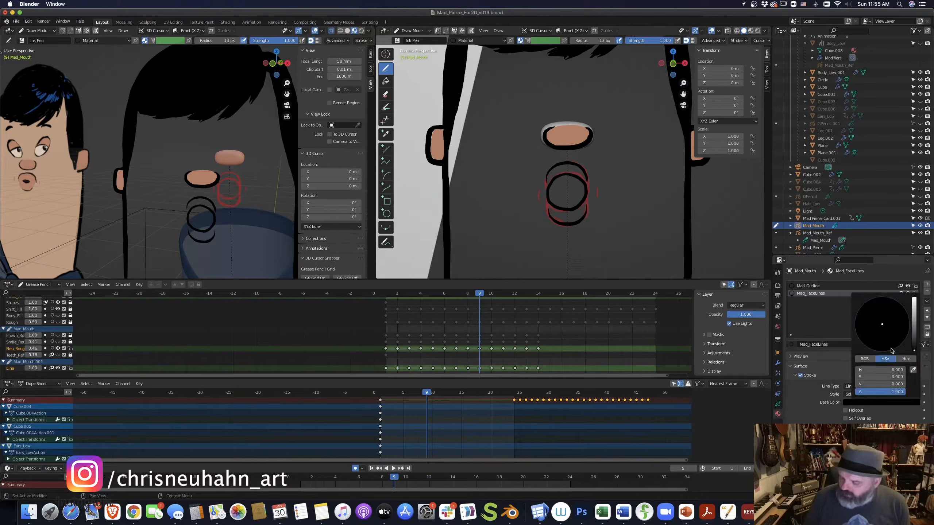
{"action": "left_click", "coordinate": [912, 369]}
{"action": "left_click", "coordinate": [566, 139]}
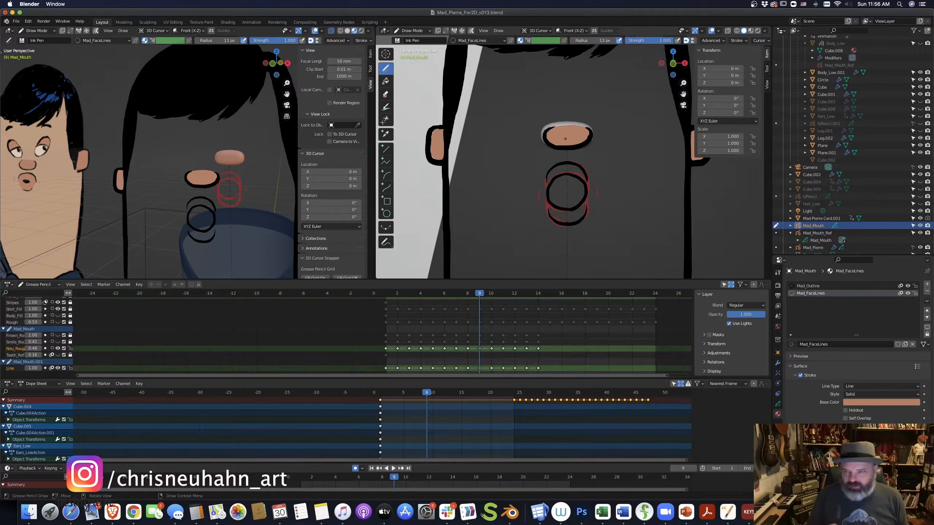
Draw small crease lines beside the mouth corners on frames 1 to 6 with the Mad_FaceLines material.
{"action": "key", "text": "shift+Left"}
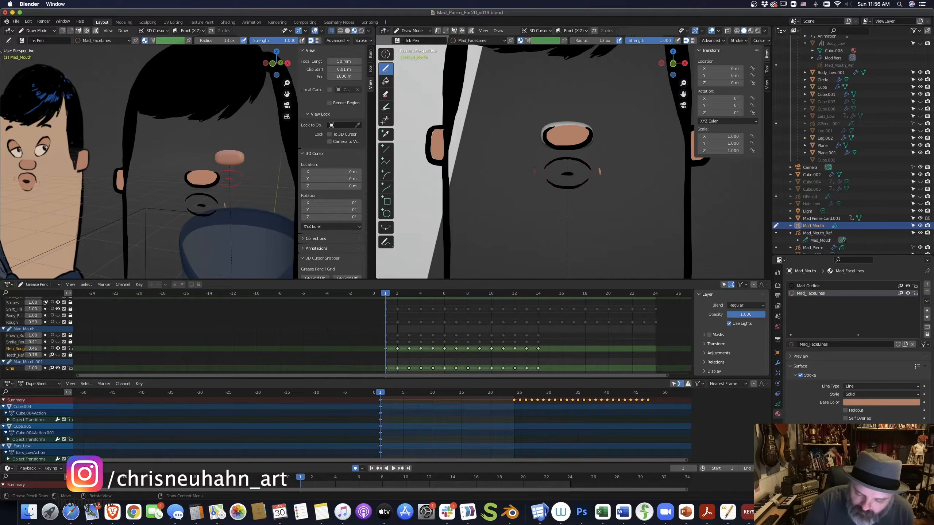
{"action": "key", "text": "Right"}
{"action": "key", "text": "Right"}
{"action": "key", "text": "Right"}
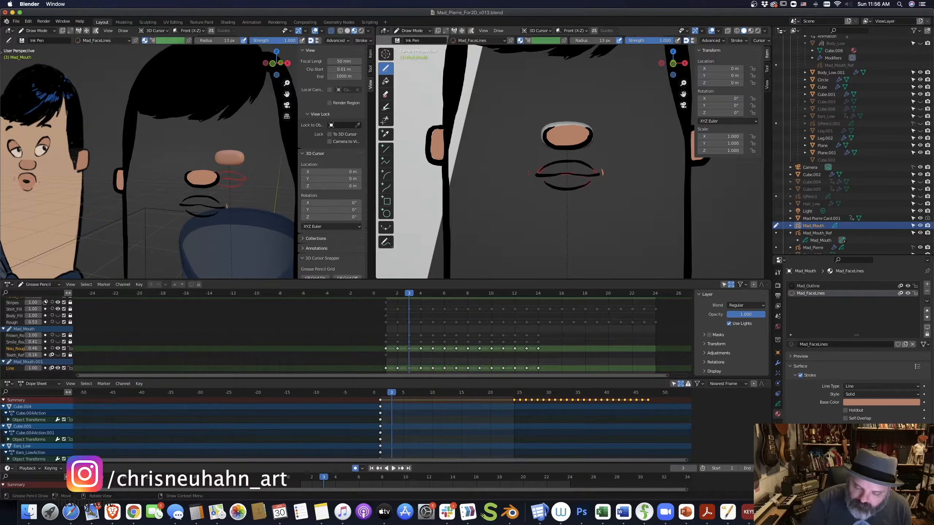
{"action": "key", "text": "Right"}
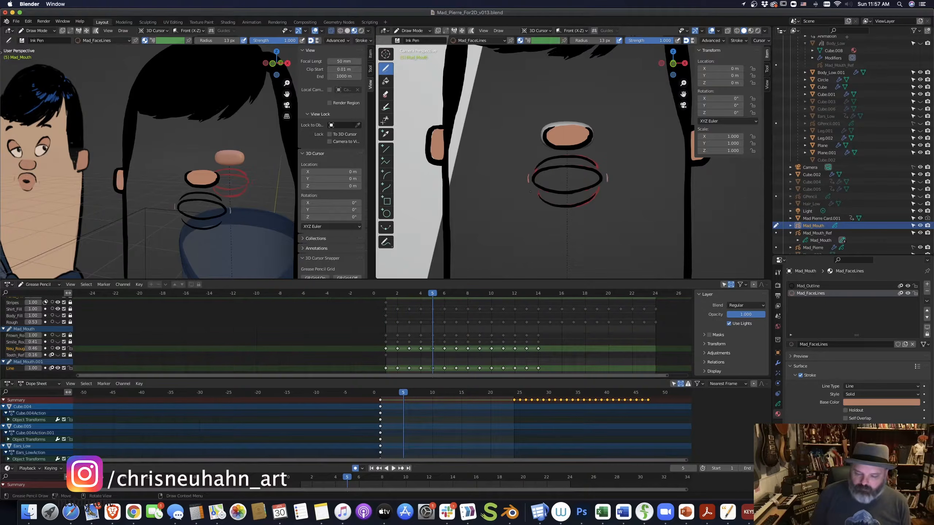
{"action": "key", "text": "Right"}
Continue the Mad_FaceLines crease lines beside the mouth on frames 7 to 14.
{"action": "key", "text": "Right"}
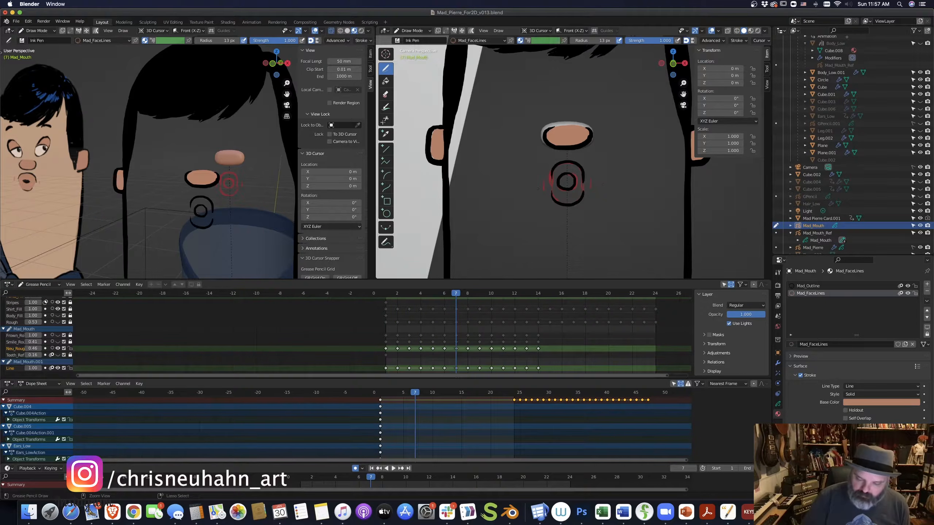
{"action": "key", "text": "Left"}
{"action": "key", "text": "Right"}
{"action": "key", "text": "Right"}
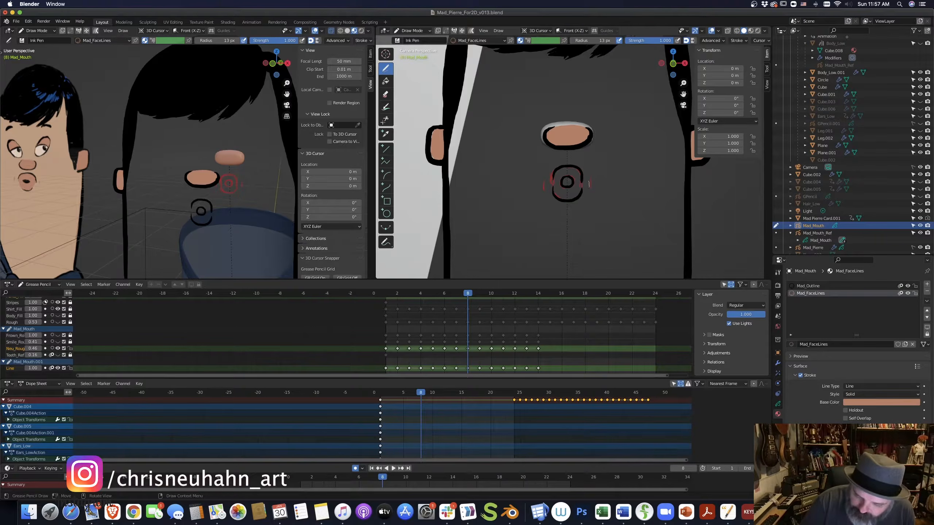
{"action": "key", "text": "Right"}
{"action": "key", "text": "Right"}
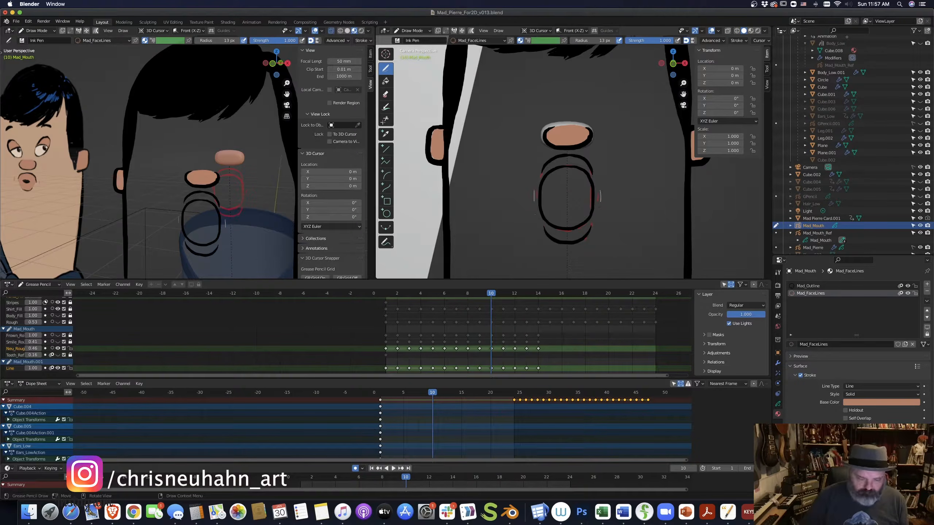
{"action": "key", "text": "Right"}
{"action": "key", "text": "Right"}
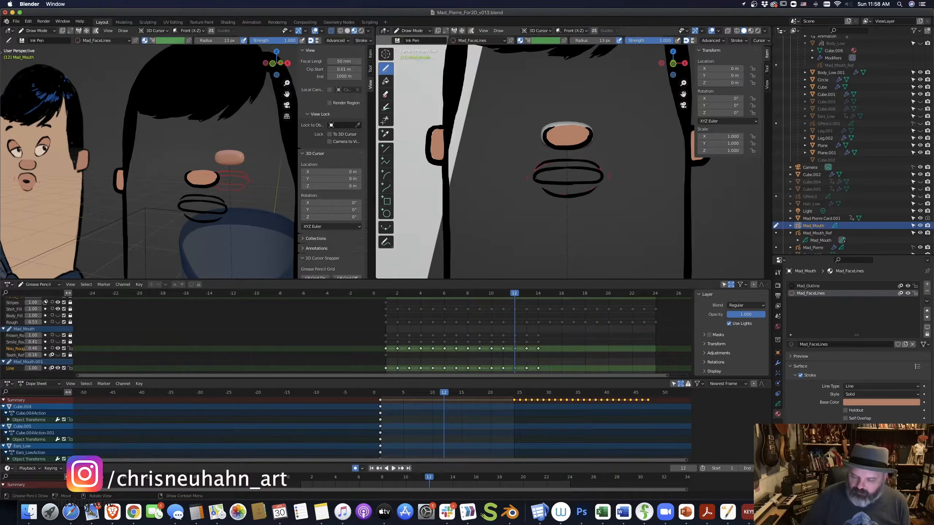
{"action": "key", "text": "Right"}
{"action": "key", "text": "Right"}
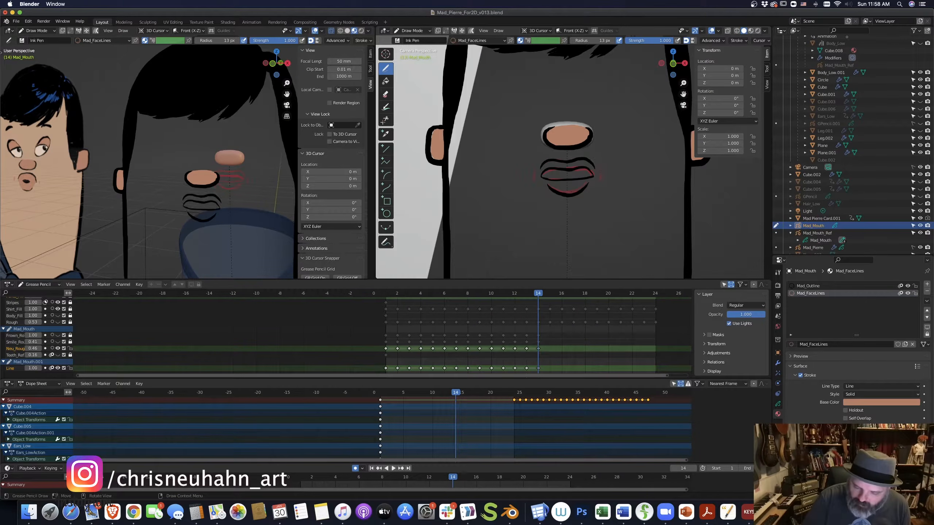
Return to frame 1, add the existing Mad_Ears material, and create a Lips_Fill layer beneath the Line layer.
{"action": "key", "text": "shift+Left"}
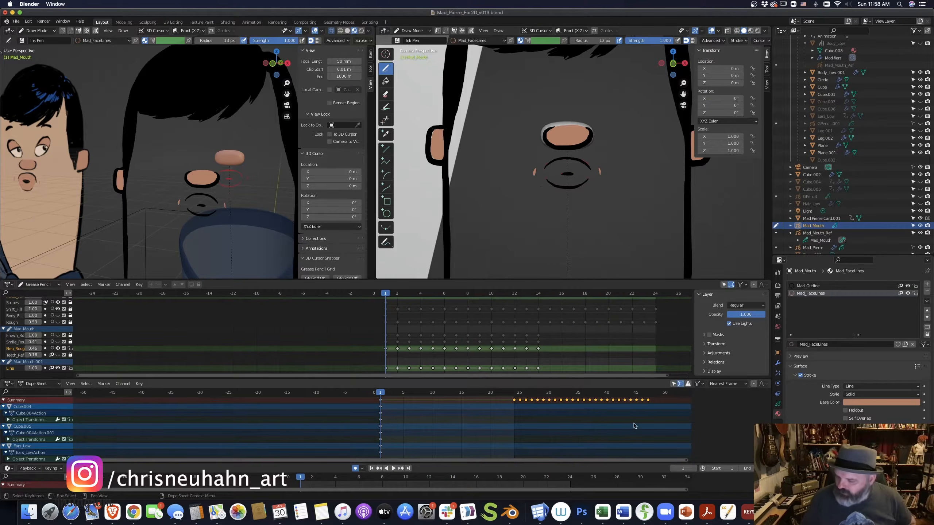
{"action": "left_click", "coordinate": [927, 284]}
{"action": "left_click", "coordinate": [791, 345]}
{"action": "left_click", "coordinate": [813, 396]}
{"action": "left_click", "coordinate": [778, 404]}
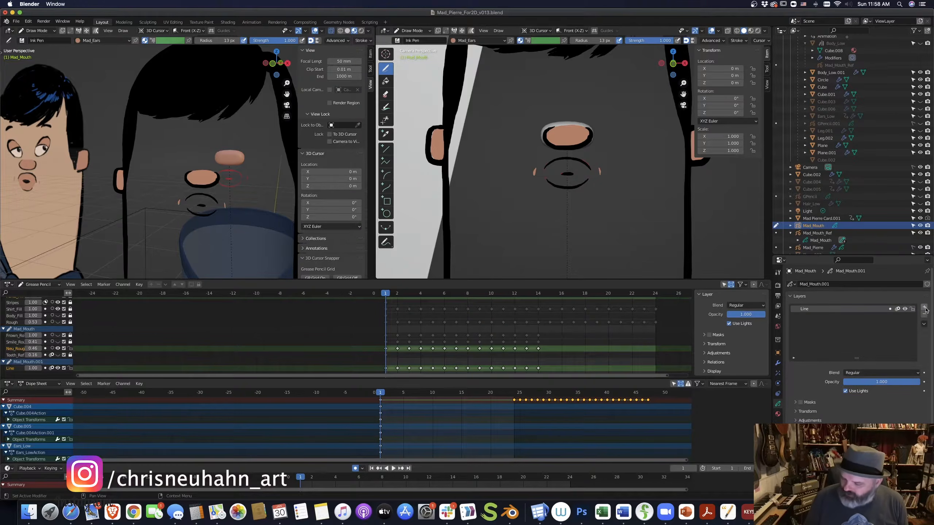
{"action": "key", "text": "Page_Down"}
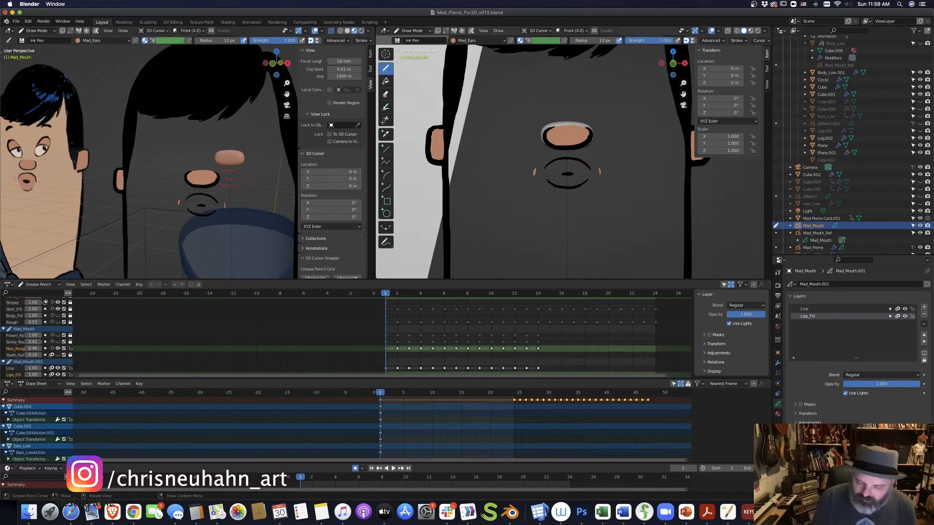
Fill the upper and lower lips on frames 1 to 5 with the Mad_Ears material on the Lips_Fill layer.
{"action": "mouse_move", "coordinate": [544, 168]}
{"action": "left_mouse_down"}
{"action": "mouse_move", "coordinate": [586, 182]}
{"action": "mouse_move", "coordinate": [543, 172]}
{"action": "mouse_move", "coordinate": [572, 159]}
{"action": "mouse_move", "coordinate": [572, 187]}
{"action": "mouse_move", "coordinate": [553, 184]}
{"action": "mouse_move", "coordinate": [588, 176]}
{"action": "mouse_move", "coordinate": [549, 183]}
{"action": "left_mouse_up"}
{"action": "key", "text": "super+z"}
{"action": "key", "text": "Right"}
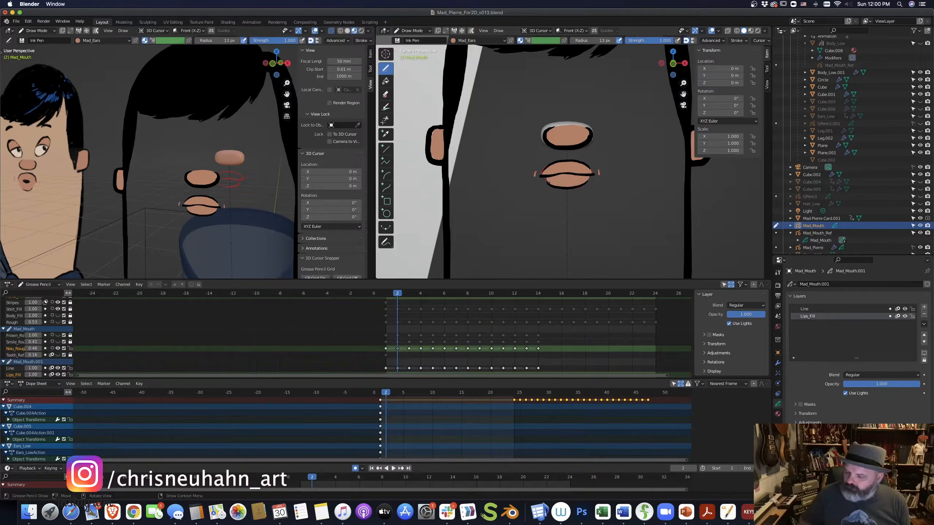
{"action": "key", "text": "Right"}
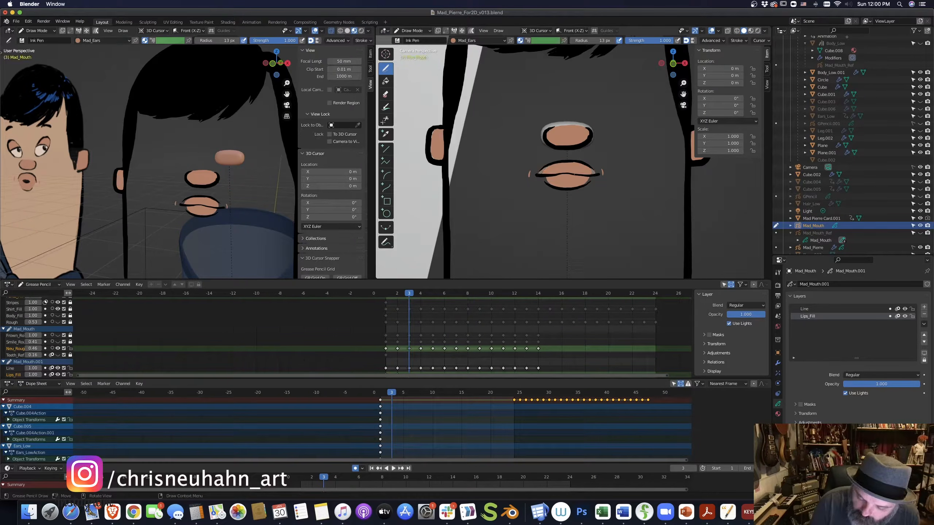
{"action": "key", "text": "Right"}
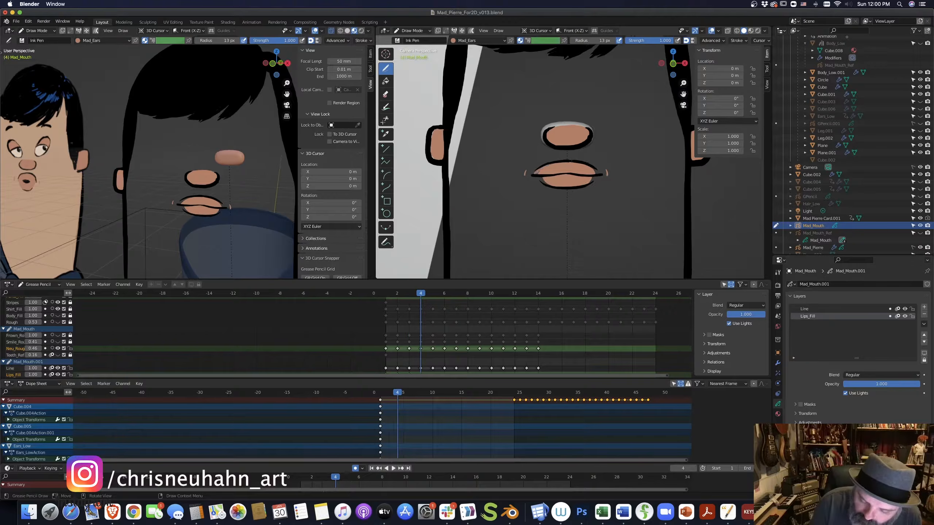
{"action": "key", "text": "Right"}
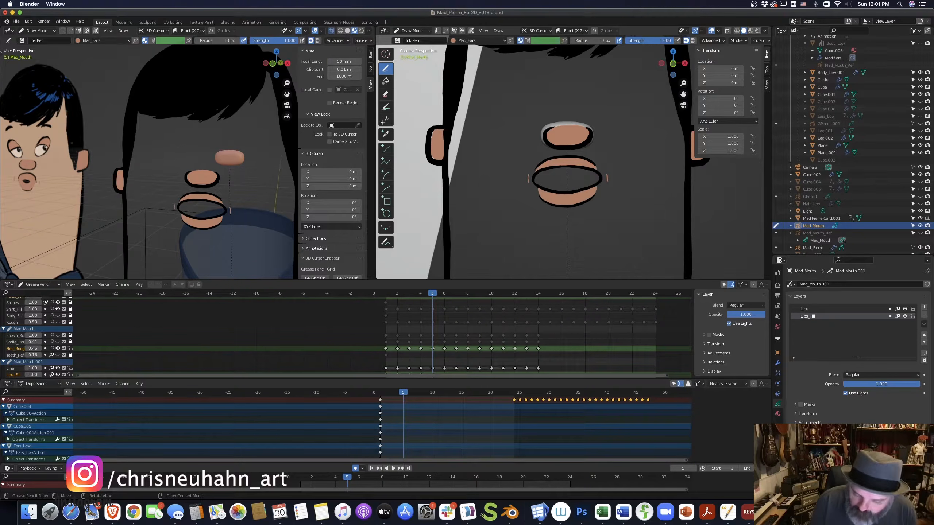
Fill the lips around the mouth openings on frames 6 to 9 with Mad_Ears.
{"action": "key", "text": "Right"}
{"action": "mouse_move", "coordinate": [547, 190]}
{"action": "left_mouse_down"}
{"action": "mouse_move", "coordinate": [569, 193]}
{"action": "mouse_move", "coordinate": [547, 186]}
{"action": "mouse_move", "coordinate": [589, 173]}
{"action": "mouse_move", "coordinate": [546, 172]}
{"action": "mouse_move", "coordinate": [575, 178]}
{"action": "mouse_move", "coordinate": [556, 180]}
{"action": "mouse_move", "coordinate": [582, 189]}
{"action": "mouse_move", "coordinate": [554, 194]}
{"action": "mouse_move", "coordinate": [579, 198]}
{"action": "mouse_move", "coordinate": [583, 177]}
{"action": "left_mouse_up"}
{"action": "key", "text": "Right"}
{"action": "key", "text": "Right"}
{"action": "key", "text": "Right"}
{"action": "left_click_drag", "start_coordinate": [551, 207], "coordinate": [585, 219]}
Fill the upper and lower lips on frames 10 to 14 with the Mad_Ears color.
{"action": "key", "text": "Right"}
{"action": "left_click_drag", "start_coordinate": [553, 166], "coordinate": [582, 173]}
{"action": "mouse_move", "coordinate": [550, 223]}
{"action": "left_mouse_down"}
{"action": "mouse_move", "coordinate": [588, 231]}
{"action": "mouse_move", "coordinate": [552, 224]}
{"action": "left_mouse_up"}
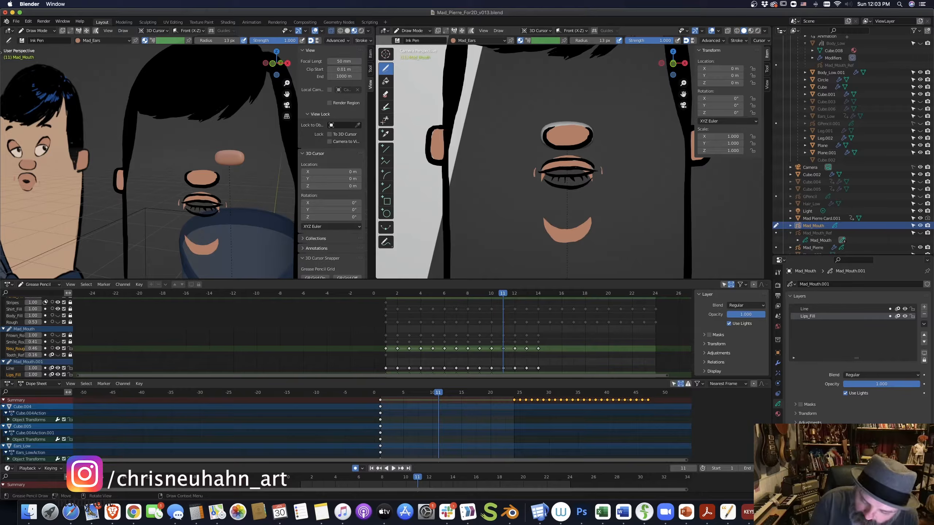
{"action": "key", "text": "Right"}
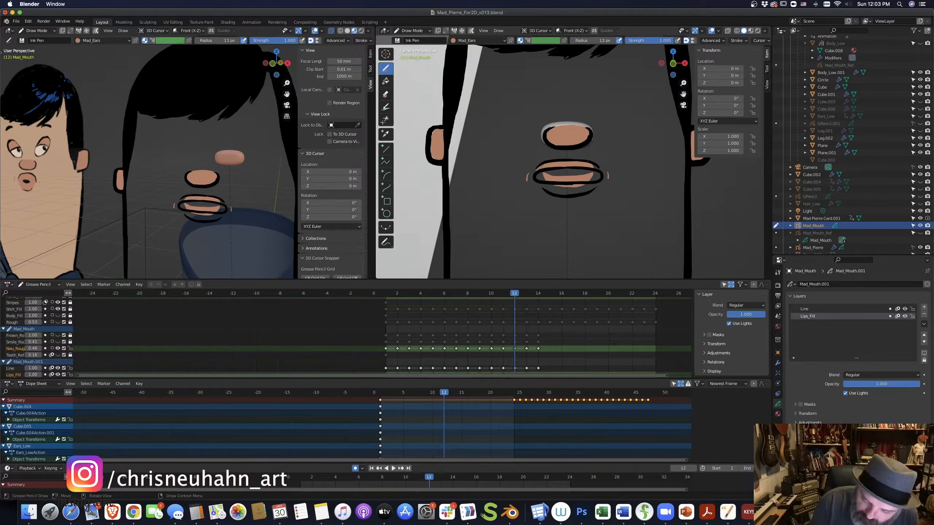
{"action": "key", "text": "Right"}
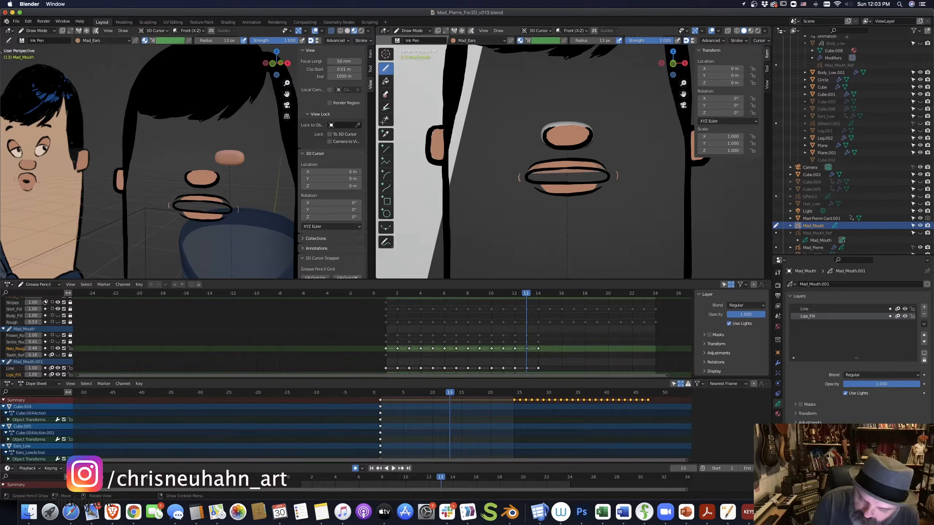
{"action": "key", "text": "Right"}
{"action": "mouse_move", "coordinate": [543, 173]}
{"action": "left_mouse_down"}
{"action": "mouse_move", "coordinate": [567, 162]}
{"action": "mouse_move", "coordinate": [543, 175]}
{"action": "left_mouse_up"}
{"action": "mouse_move", "coordinate": [544, 179]}
{"action": "left_mouse_down"}
{"action": "mouse_move", "coordinate": [581, 191]}
{"action": "mouse_move", "coordinate": [545, 178]}
{"action": "left_mouse_up"}
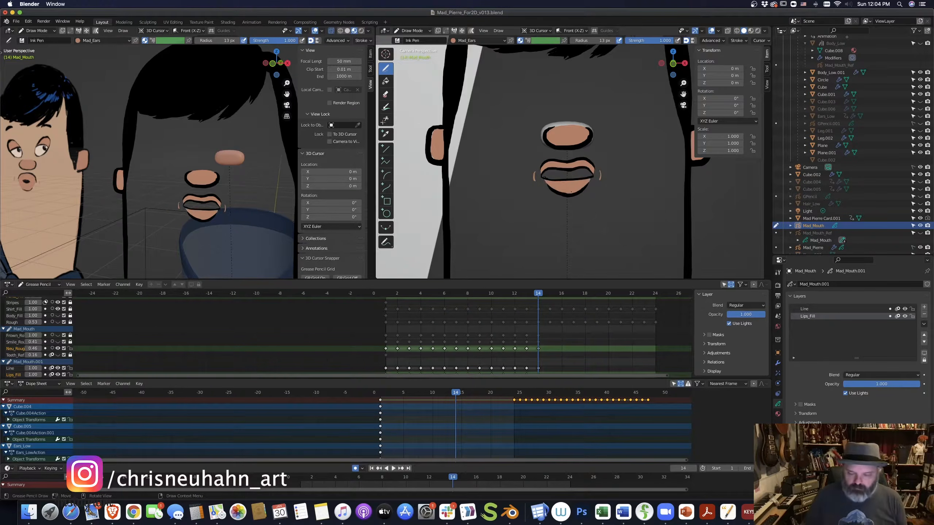
{"action": "key", "text": "Right"}
{"action": "key", "text": "Left"}
Switch to Object Mode and make the Body_Fill layer of the Mad_Pierre object visible.
{"action": "key", "text": "ctrl+Tab"}
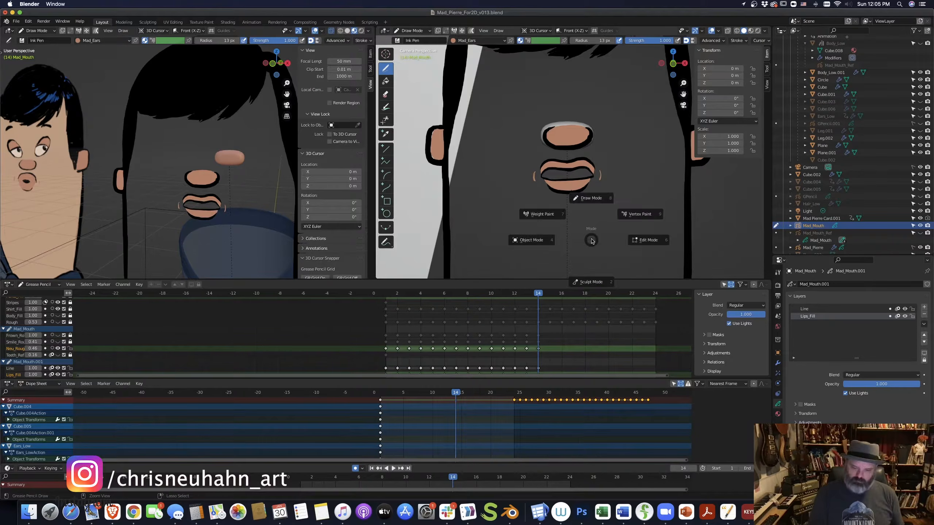
{"action": "left_click", "coordinate": [556, 240]}
{"action": "left_click", "coordinate": [812, 247]}
{"action": "left_click", "coordinate": [899, 346]}
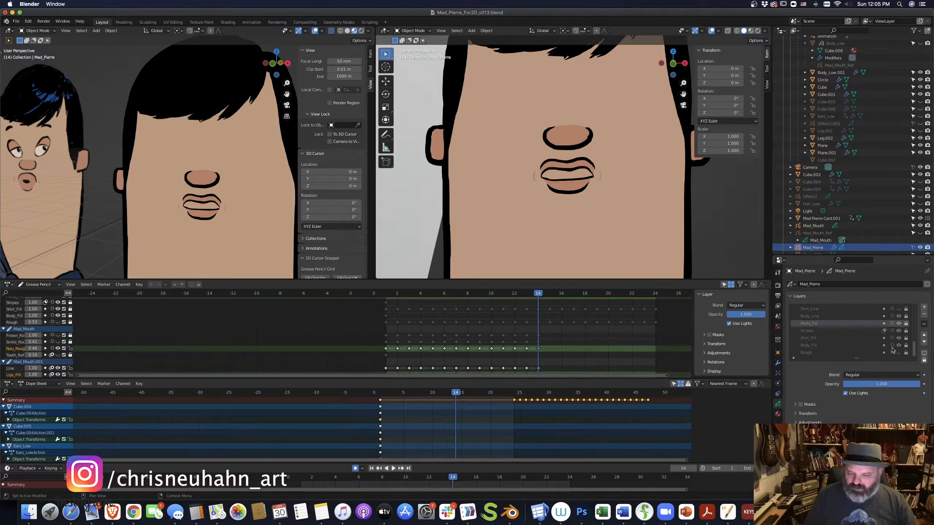
{"action": "key", "text": "Up"}
{"action": "key", "text": "Up"}
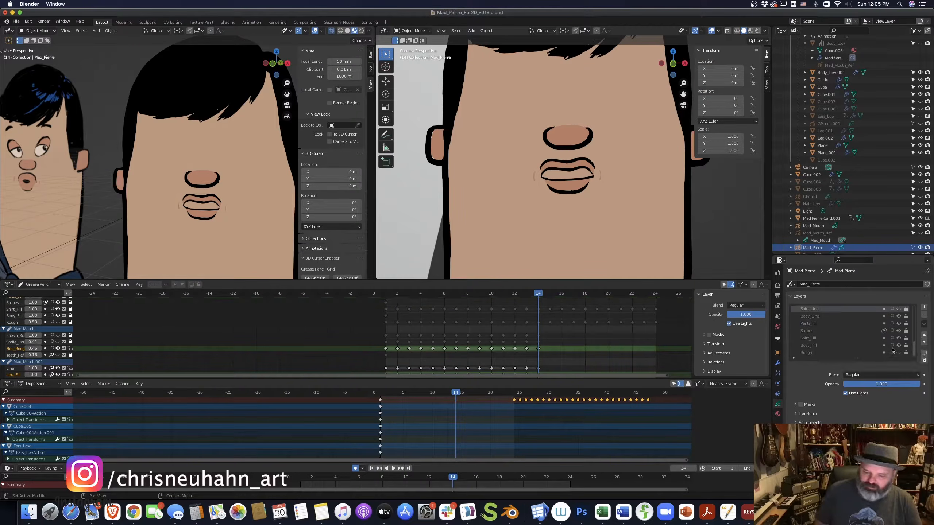
{"action": "key", "text": "Down"}
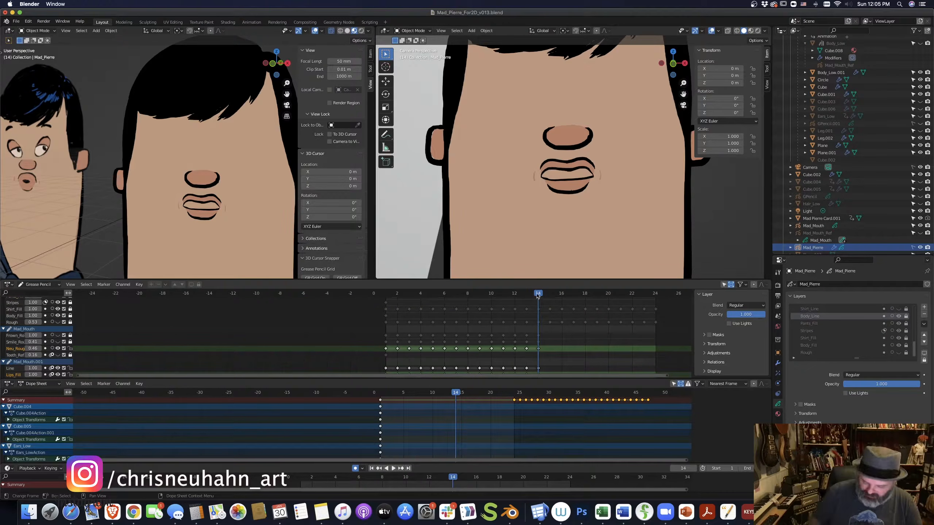
Step back and forth through the mouth frames from 14 down to 1 to examine the lip shapes on the face.
{"action": "key", "text": "Left"}
{"action": "key", "text": "Left"}
{"action": "key", "text": "Left"}
{"action": "key", "text": "Left"}
{"action": "key", "text": "Left"}
{"action": "key", "text": "Left"}
{"action": "key", "text": "Left"}
{"action": "key", "text": "Left"}
{"action": "key", "text": "Left"}
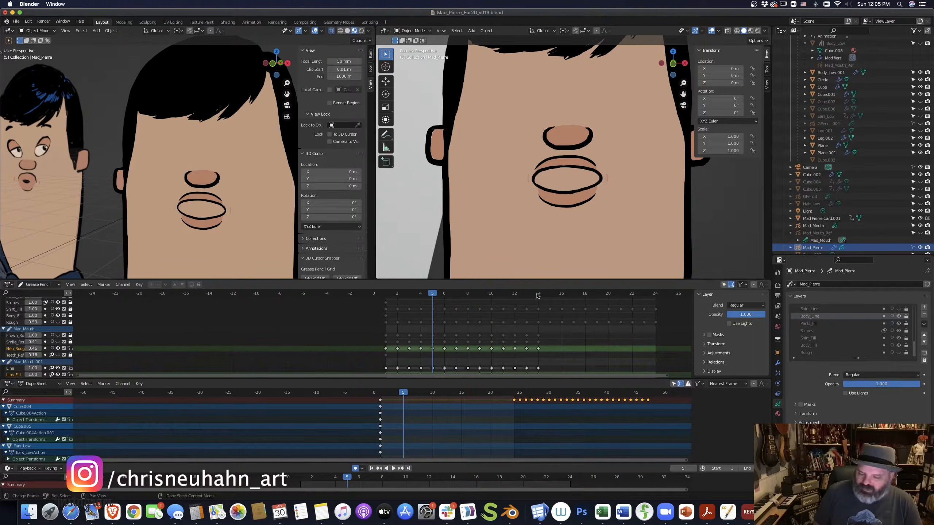
{"action": "key", "text": "Right"}
{"action": "key", "text": "Left"}
{"action": "key", "text": "Left"}
{"action": "key", "text": "Left"}
{"action": "key", "text": "Left"}
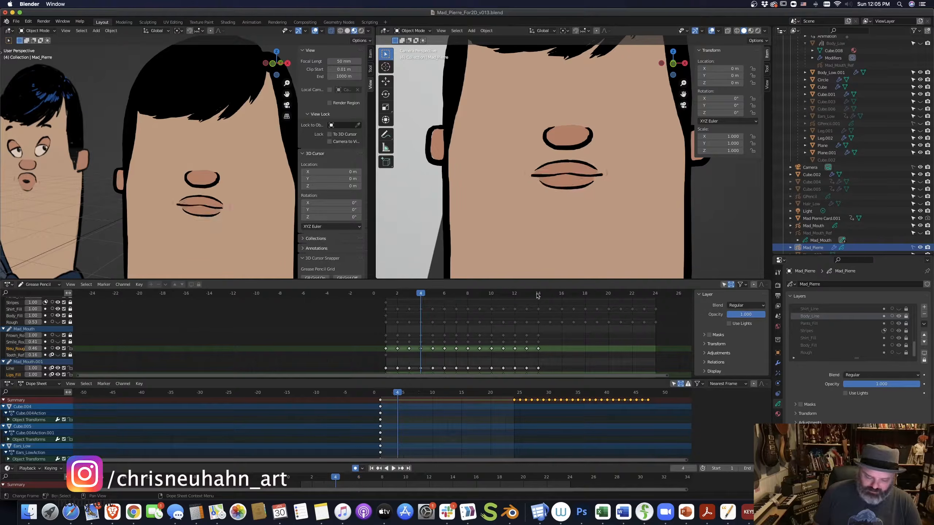
{"action": "key", "text": "Right"}
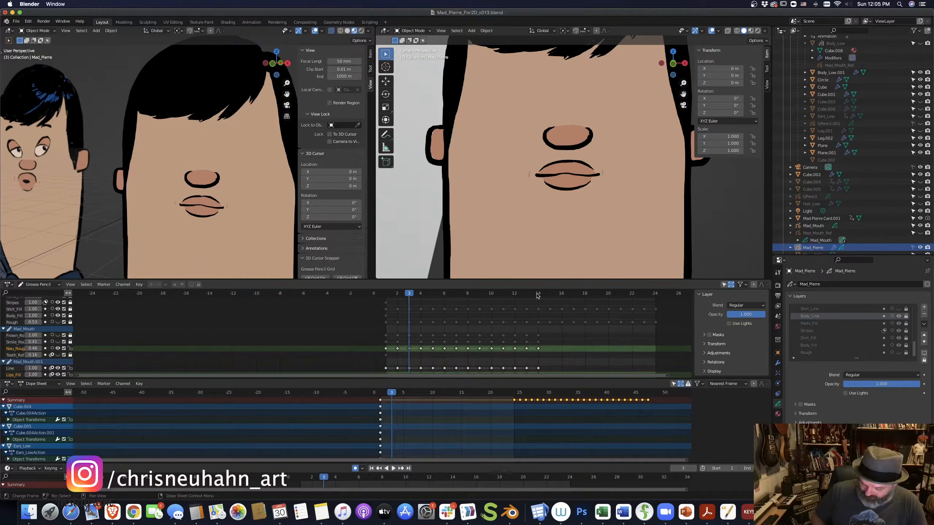
{"action": "key", "text": "Left"}
{"action": "key", "text": "Right"}
{"action": "key", "text": "Left"}
{"action": "key", "text": "Left"}
{"action": "key", "text": "Right"}
{"action": "key", "text": "Left"}
{"action": "key", "text": "Right"}
{"action": "key", "text": "Right"}
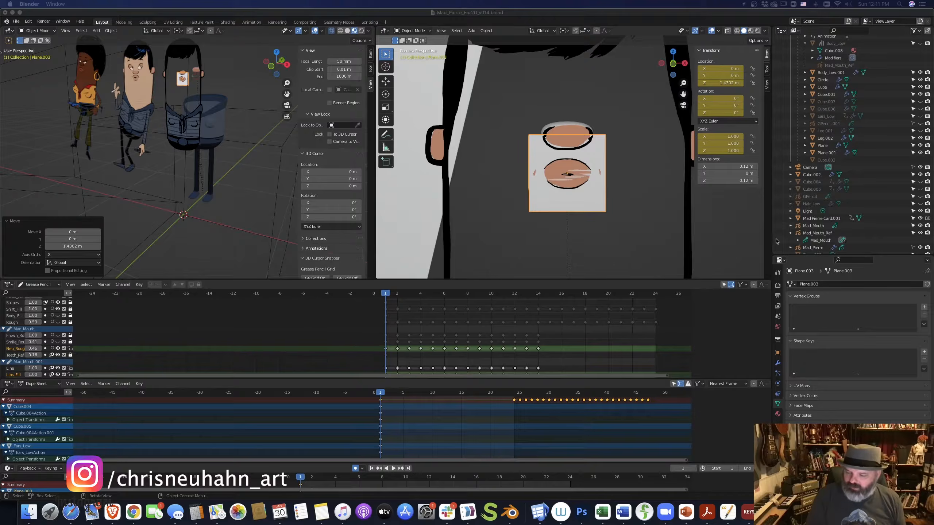
Deselect the plane behind the mouth and view the character setup from the side.
{"action": "left_click", "coordinate": [598, 80]}
{"action": "left_click", "coordinate": [256, 209]}
{"action": "middle_click_drag", "start_coordinate": [256, 208], "coordinate": [230, 214]}
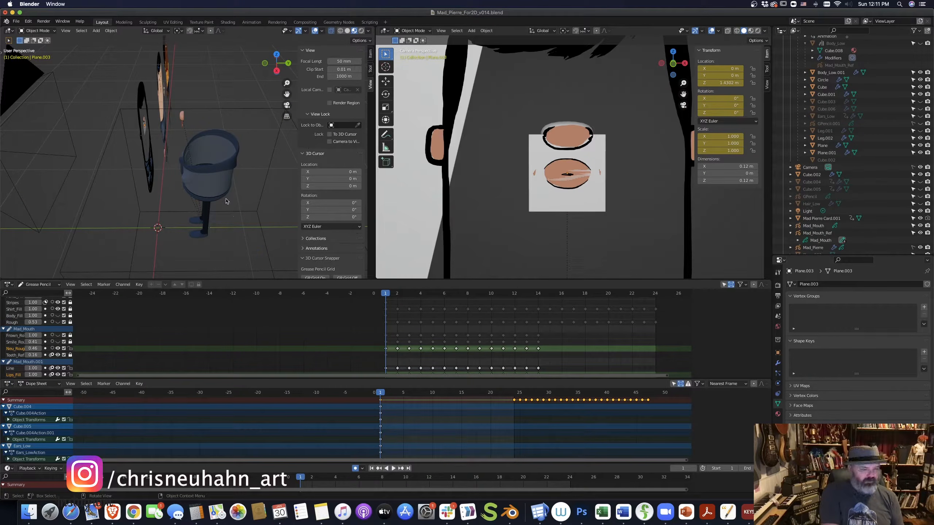
Move the white square plane behind the mouth about 0.34 m along Y.
{"action": "left_click", "coordinate": [600, 206]}
{"action": "key", "text": "g"}
{"action": "key", "text": "y"}
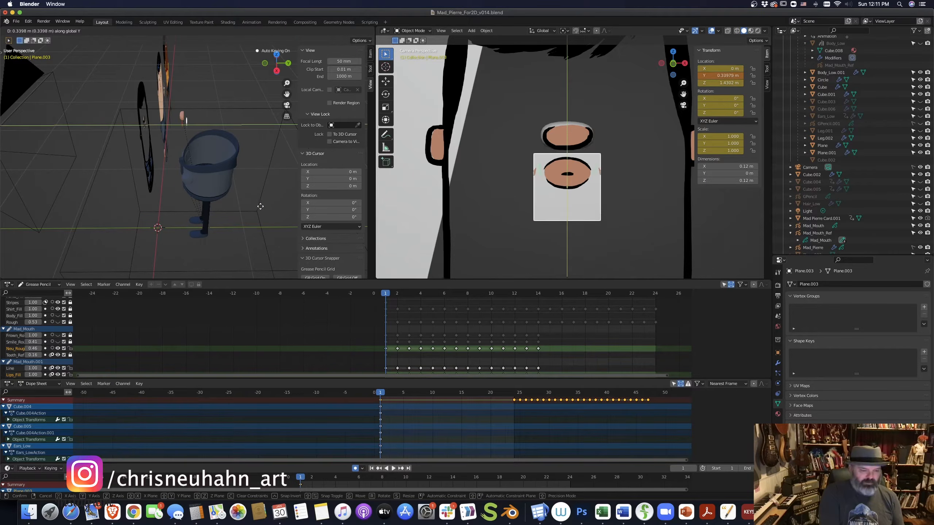
{"action": "left_click", "coordinate": [254, 224]}
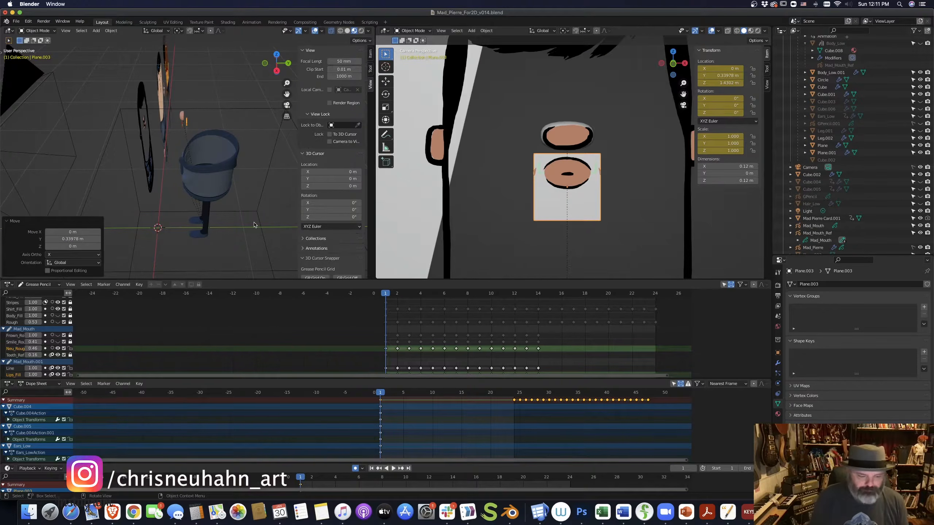
Hide Mad_Mouth and raise the lower vertices of the plane along Z in Edit Mode so it becomes a short strip.
{"action": "key", "text": "Tab"}
{"action": "left_click", "coordinate": [920, 226]}
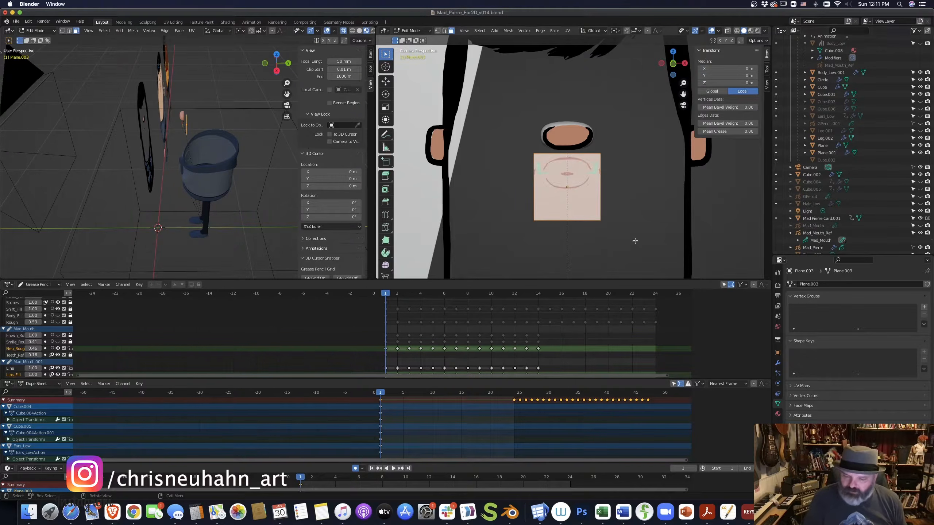
{"action": "key", "text": "1"}
{"action": "left_click_drag", "start_coordinate": [525, 211], "coordinate": [604, 237]}
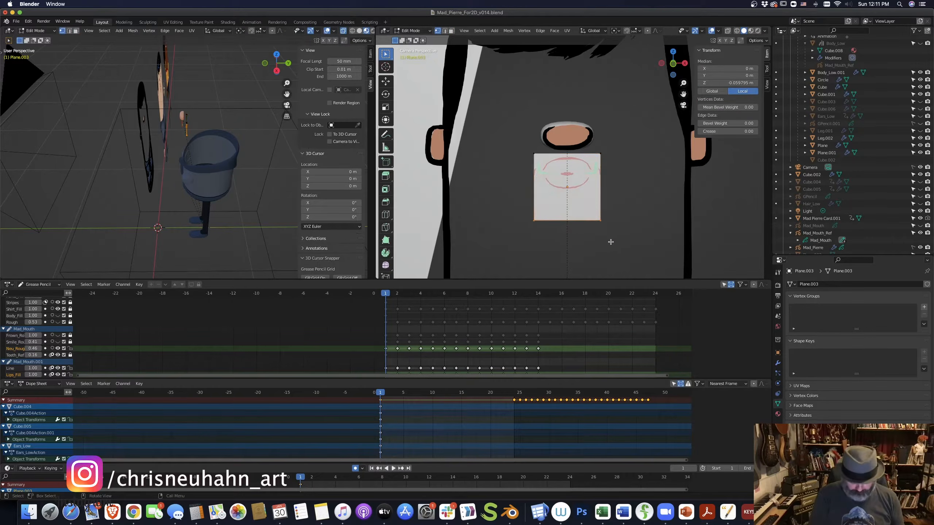
{"action": "key", "text": "g"}
{"action": "key", "text": "z"}
{"action": "left_click", "coordinate": [618, 194]}
Set the X position of one end's vertices to 0 to leave half a strip, and add a Mirror modifier on X.
{"action": "left_click_drag", "start_coordinate": [514, 141], "coordinate": [557, 206]}
{"action": "left_click", "coordinate": [736, 67]}
{"action": "type", "text": "0"}
{"action": "key", "text": "Return"}
{"action": "left_click", "coordinate": [778, 363]}
{"action": "left_click", "coordinate": [809, 283]}
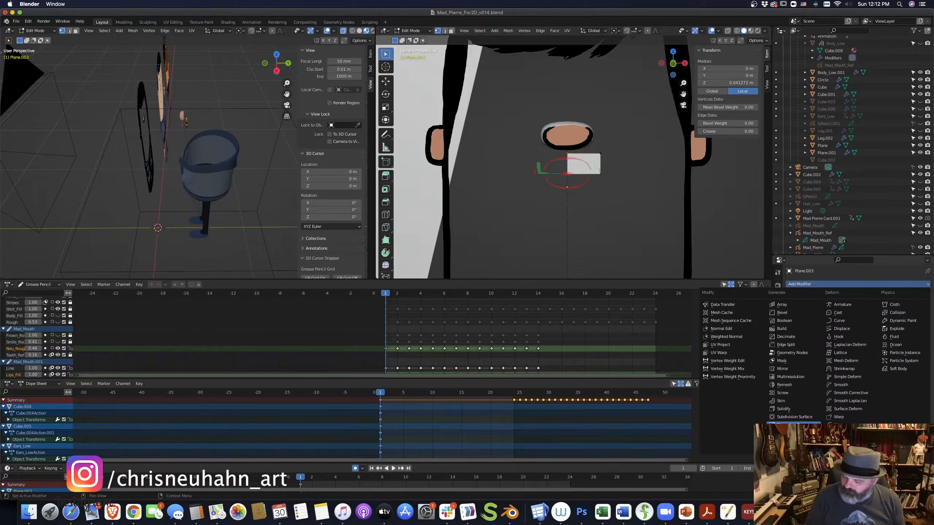
{"action": "left_click", "coordinate": [794, 399]}
Move the strip's centre vertices about -0.022 m along Y to bend the middle forward.
{"action": "scroll", "coordinate": [246, 96], "scroll_direction": "up", "scroll_amount": 5}
{"action": "middle_click_drag", "start_coordinate": [246, 96], "coordinate": [190, 235]}
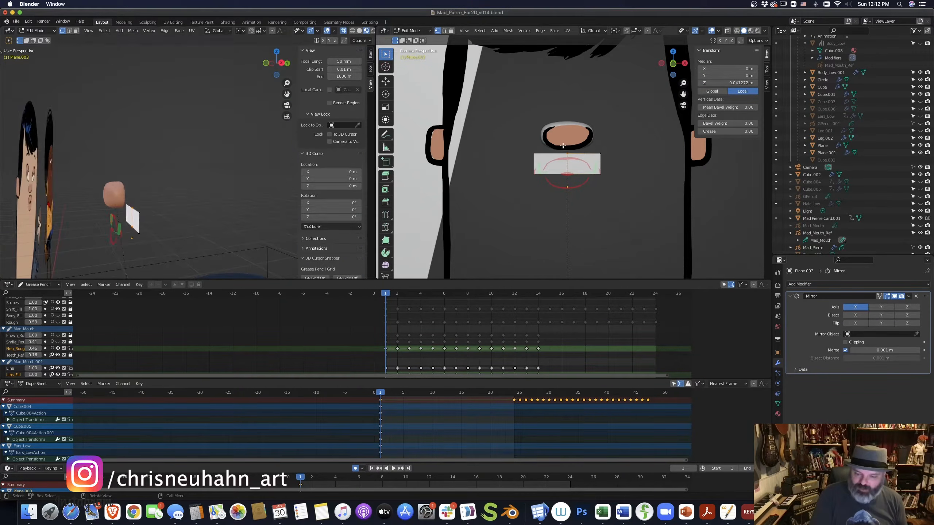
{"action": "key", "text": "g"}
{"action": "key", "text": "y"}
{"action": "left_click", "coordinate": [154, 223]}
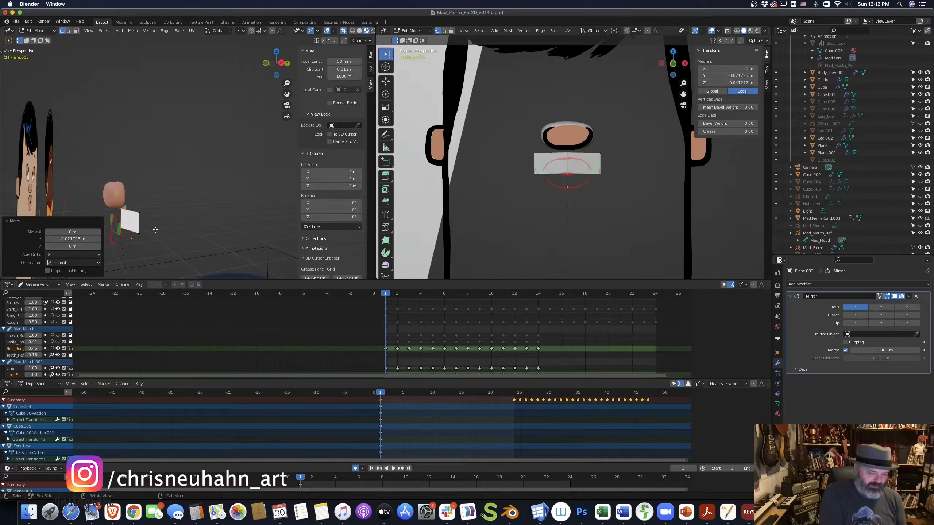
Extrude the strip's outer side edge about 0.029 m along Y.
{"action": "middle_click_drag", "start_coordinate": [153, 224], "coordinate": [206, 235]}
{"action": "left_click_drag", "start_coordinate": [206, 235], "coordinate": [225, 195]}
{"action": "middle_click_drag", "start_coordinate": [224, 195], "coordinate": [193, 257]}
{"action": "key", "text": "2"}
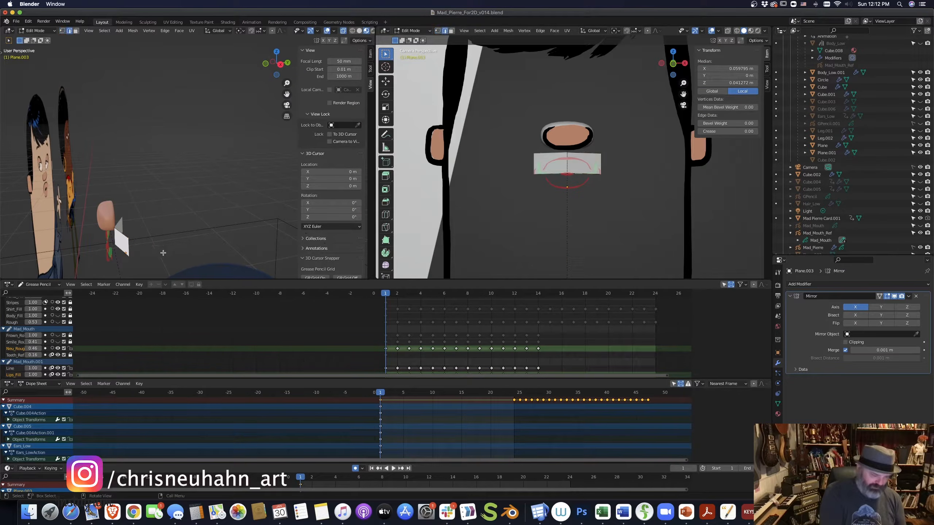
{"action": "key", "text": "e"}
{"action": "key", "text": "y"}
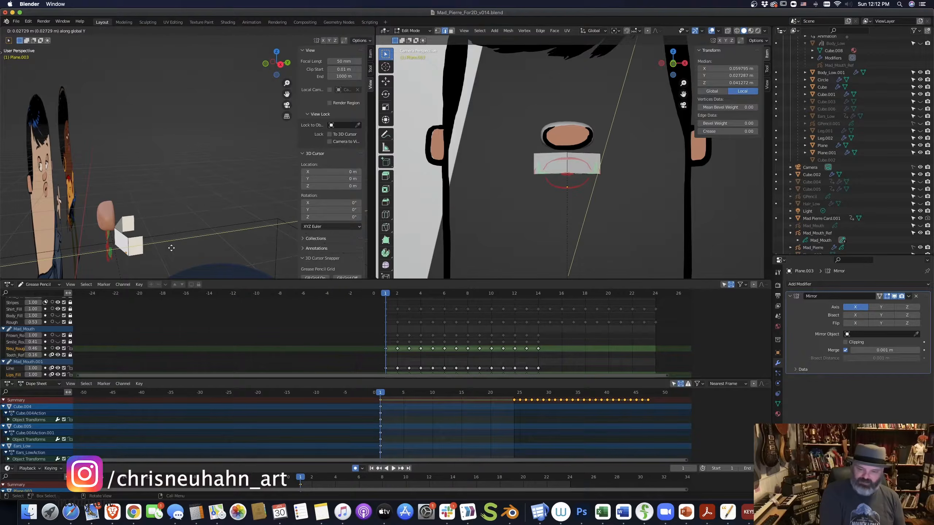
{"action": "left_click", "coordinate": [174, 266]}
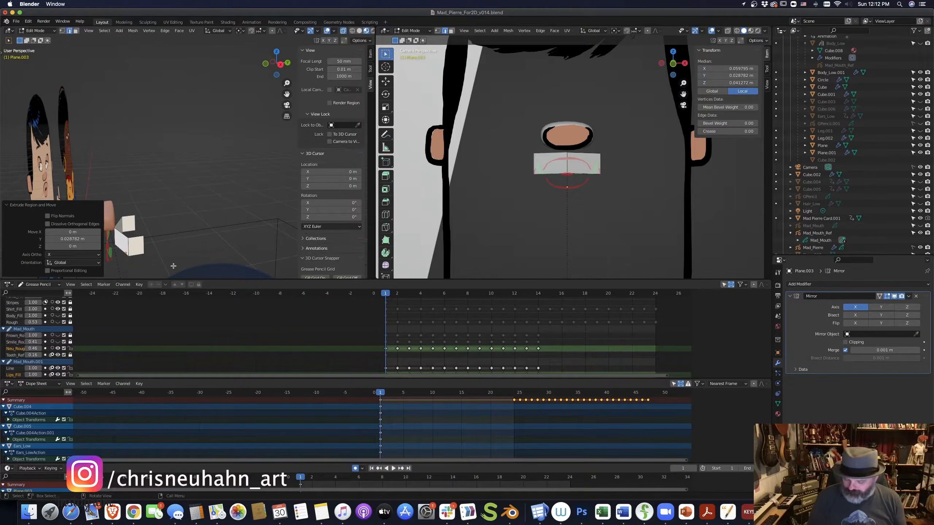
Switch to Photoshop, create a 1080 x 1920 px document at 72 ppi and rotate the canvas to landscape.
{"action": "left_click", "coordinate": [581, 512]}
{"action": "left_click", "coordinate": [22, 59]}
{"action": "double_click", "coordinate": [354, 221]}
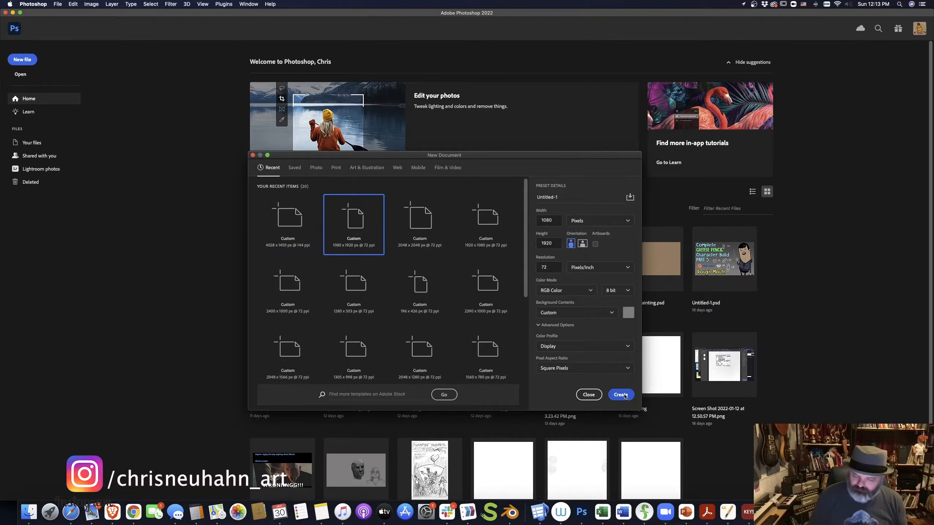
{"action": "left_click", "coordinate": [91, 4]}
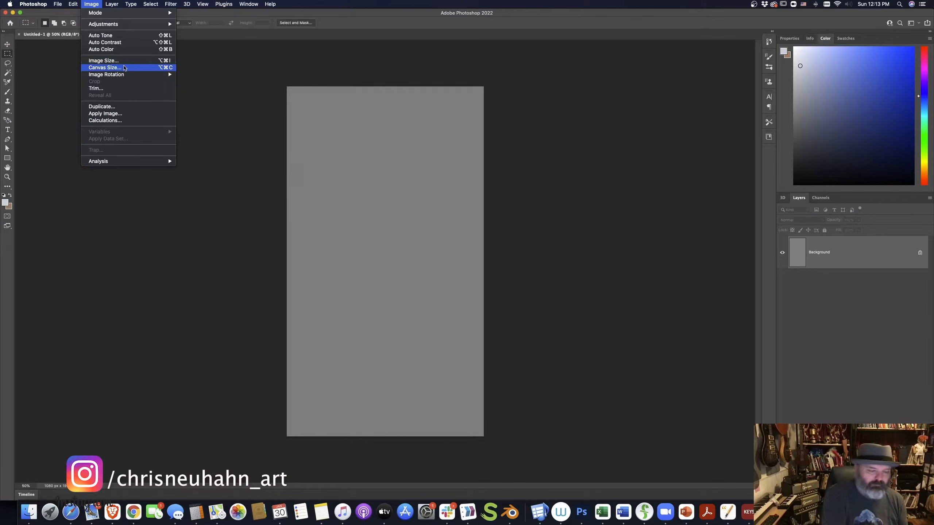
{"action": "left_click", "coordinate": [208, 82]}
Create an empty layer group and set up a black brush with a chosen tip on the Background layer.
{"action": "key", "text": "super+g"}
{"action": "key", "text": "d"}
{"action": "key", "text": "b"}
{"action": "left_click", "coordinate": [806, 255]}
{"action": "right_click", "coordinate": [456, 257]}
{"action": "double_click", "coordinate": [591, 332]}
Try sketching a black horizontal line with two tooth bumps above it on the Background layer.
{"action": "left_click_drag", "start_coordinate": [436, 266], "coordinate": [466, 308]}
{"action": "key", "text": "super+z"}
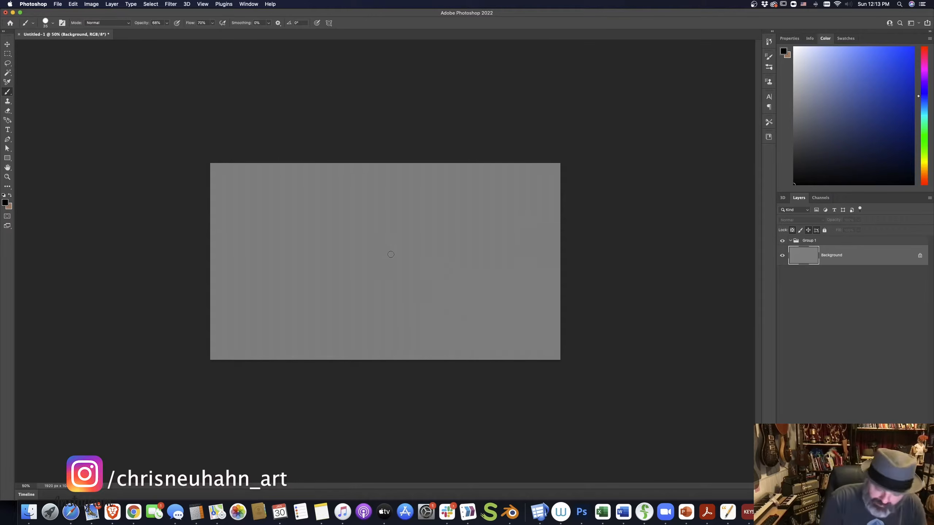
{"action": "left_click_drag", "start_coordinate": [382, 256], "coordinate": [443, 254]}
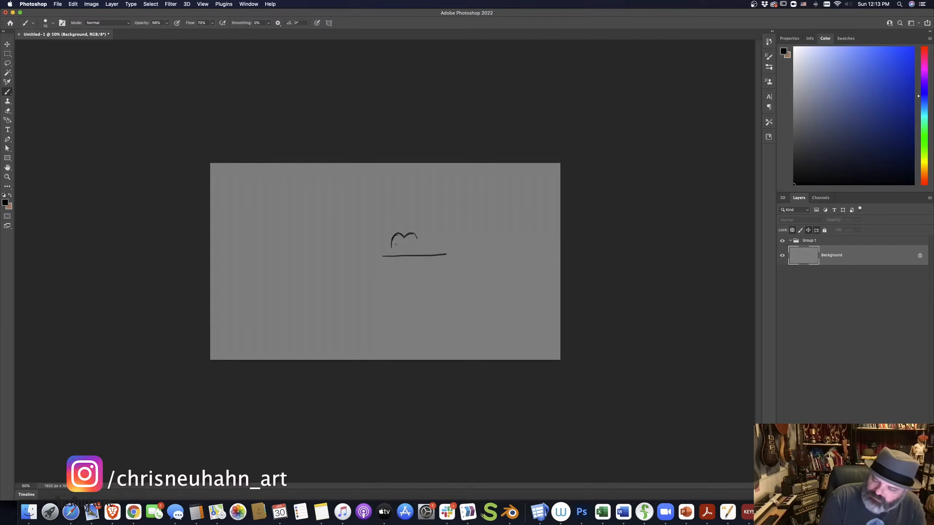
{"action": "left_click", "coordinate": [391, 243], "text": "alt"}
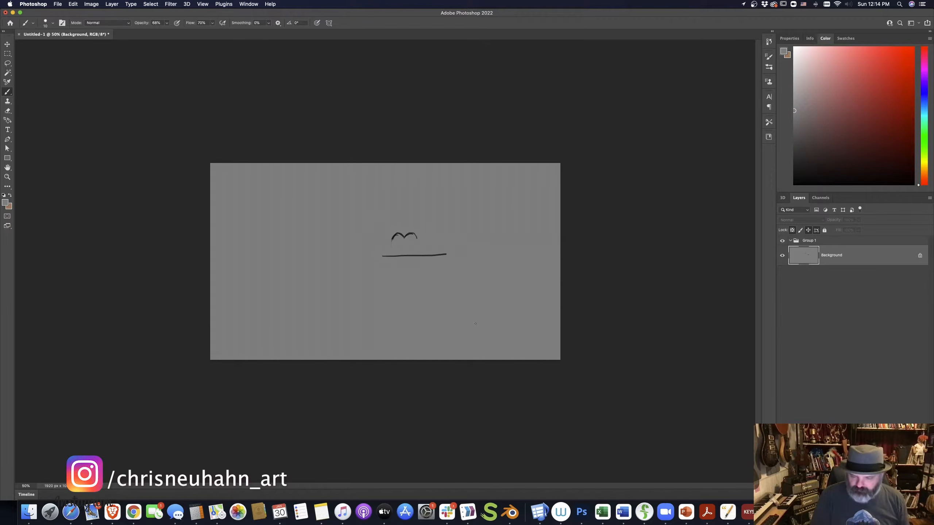
Wipe the Background with Hue/Saturation Lightness +100, darken it to mid grey with a second adjustment, and add a new layer.
{"action": "key", "text": "super+u"}
{"action": "left_click_drag", "start_coordinate": [625, 184], "coordinate": [716, 187]}
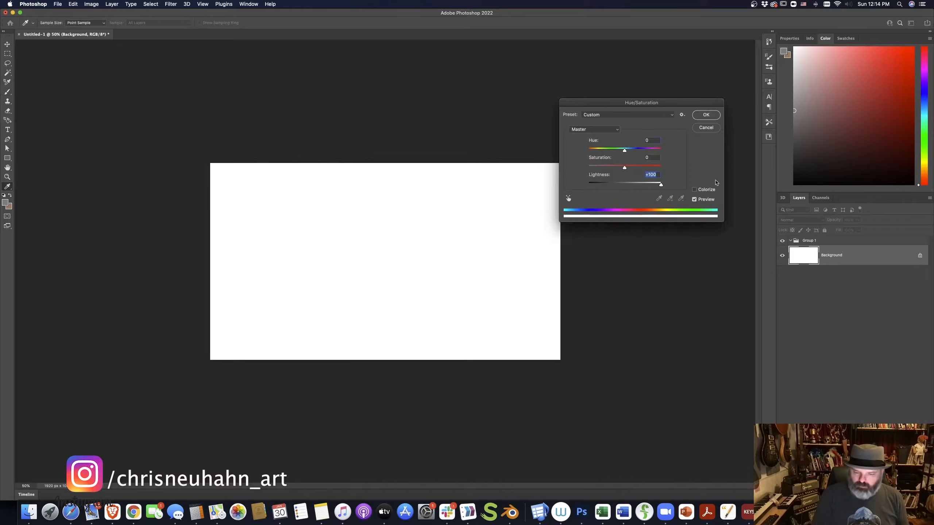
{"action": "key", "text": "Return"}
{"action": "key", "text": "super+u"}
{"action": "left_click_drag", "start_coordinate": [625, 184], "coordinate": [605, 185]}
{"action": "key", "text": "Return"}
{"action": "key", "text": "super+shift+alt+n"}
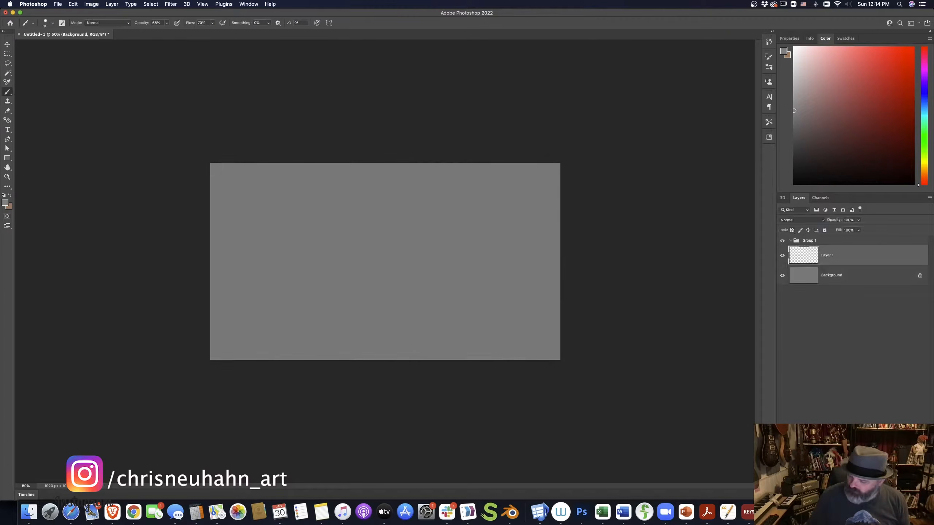
Try a short black horizontal line on Layer 1 and clear the layer's contents.
{"action": "key", "text": "d"}
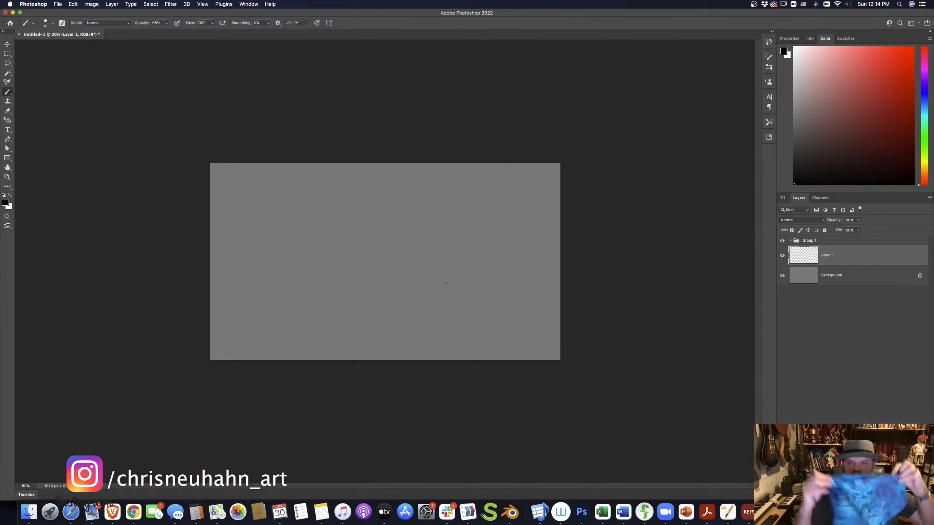
{"action": "left_click_drag", "start_coordinate": [370, 260], "coordinate": [428, 260]}
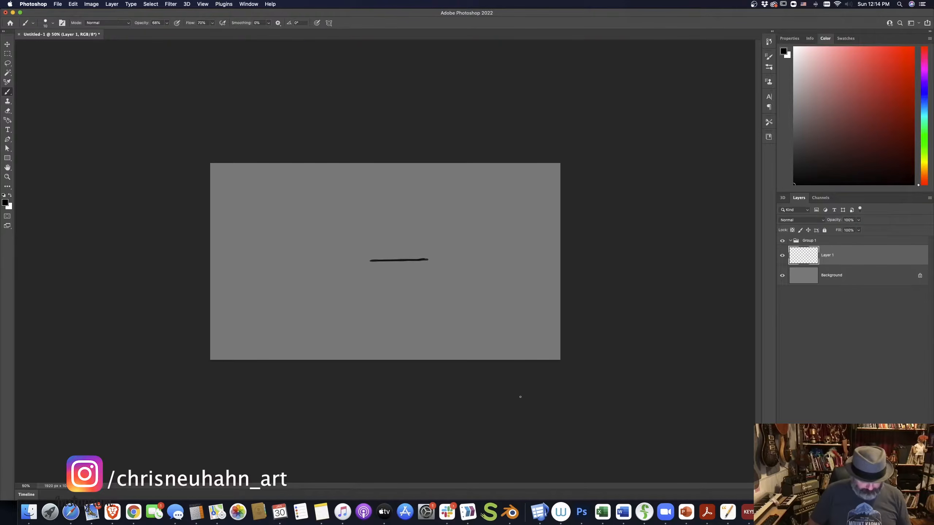
{"action": "key", "text": "super+a"}
{"action": "key", "text": "Delete"}
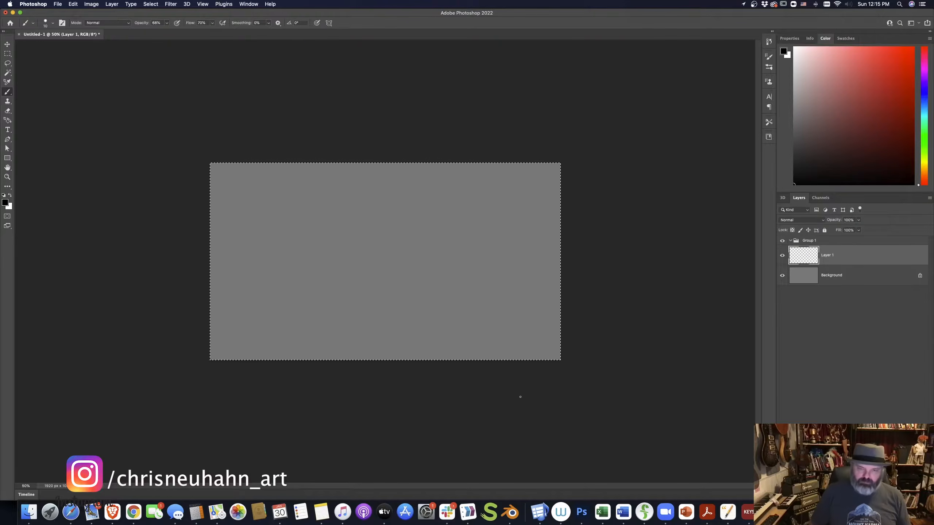
Set up a larger white brush at 100% opacity and paint a rectangular block of teeth on Layer 1.
{"action": "key", "text": "alt+bracketleft"}
{"action": "key", "text": "x"}
{"action": "key", "text": "bracketright"}
{"action": "key", "text": "bracketright"}
{"action": "key", "text": "bracketright"}
{"action": "key", "text": "bracketright"}
{"action": "key", "text": "bracketright"}
{"action": "mouse_move", "coordinate": [403, 261]}
{"action": "left_mouse_down"}
{"action": "mouse_move", "coordinate": [417, 258]}
{"action": "mouse_move", "coordinate": [382, 250]}
{"action": "mouse_move", "coordinate": [445, 246]}
{"action": "left_mouse_up"}
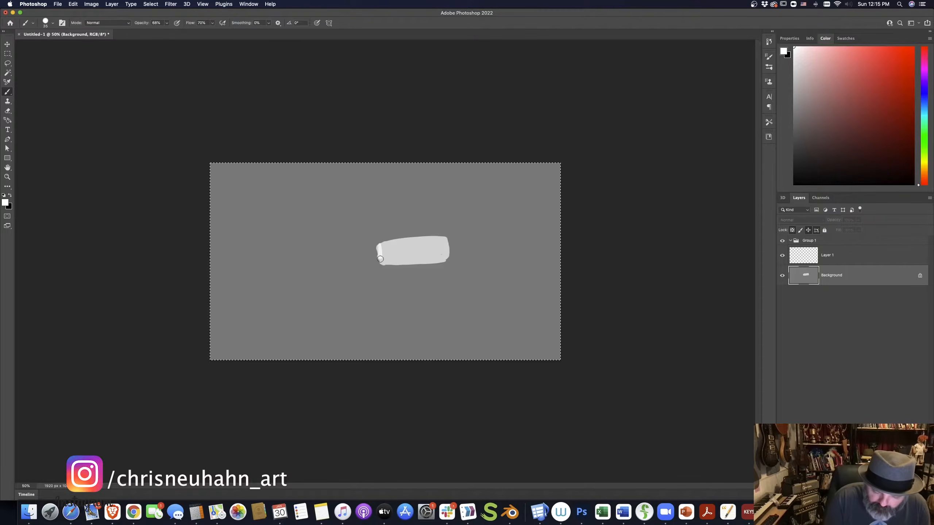
{"action": "key", "text": "0"}
{"action": "key", "text": "super+z"}
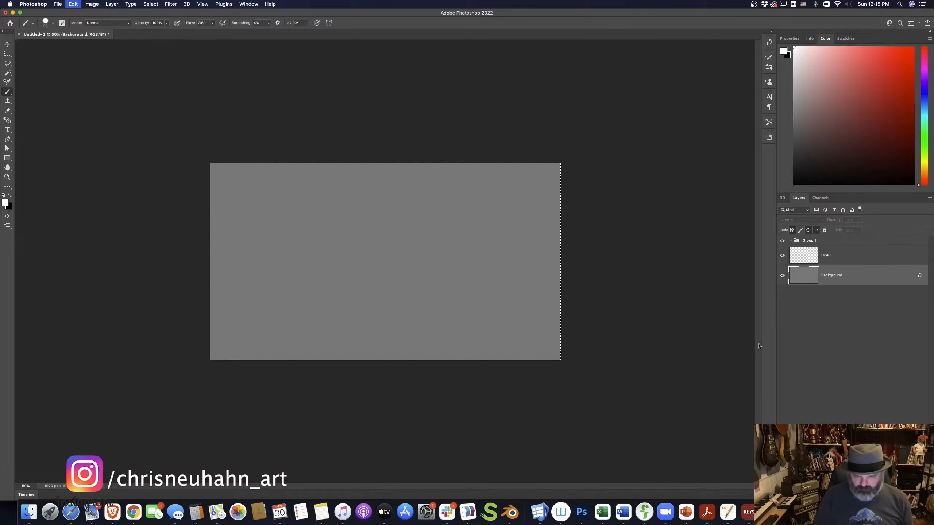
{"action": "left_click", "coordinate": [842, 255]}
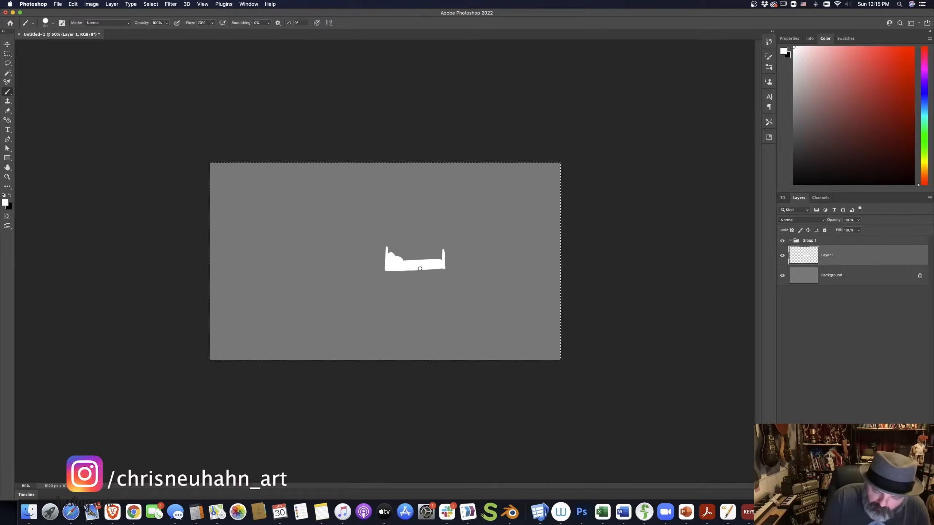
Paint dark red scalloped gums over the teeth block on a new layer, and trim the teeth's lower edge on Layer 1.
{"action": "key", "text": "alt+shift+super+n"}
{"action": "left_click_drag", "start_coordinate": [828, 127], "coordinate": [855, 134]}
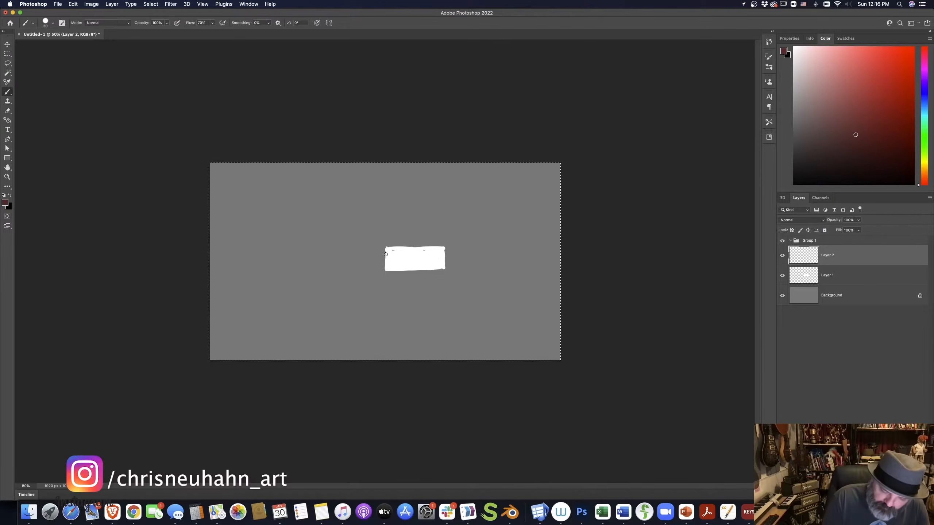
{"action": "left_click_drag", "start_coordinate": [386, 251], "coordinate": [433, 249]}
{"action": "left_click", "coordinate": [803, 278]}
{"action": "mouse_move", "coordinate": [385, 271]}
{"action": "left_mouse_down"}
{"action": "mouse_move", "coordinate": [421, 267]}
{"action": "mouse_move", "coordinate": [407, 266]}
{"action": "left_mouse_up"}
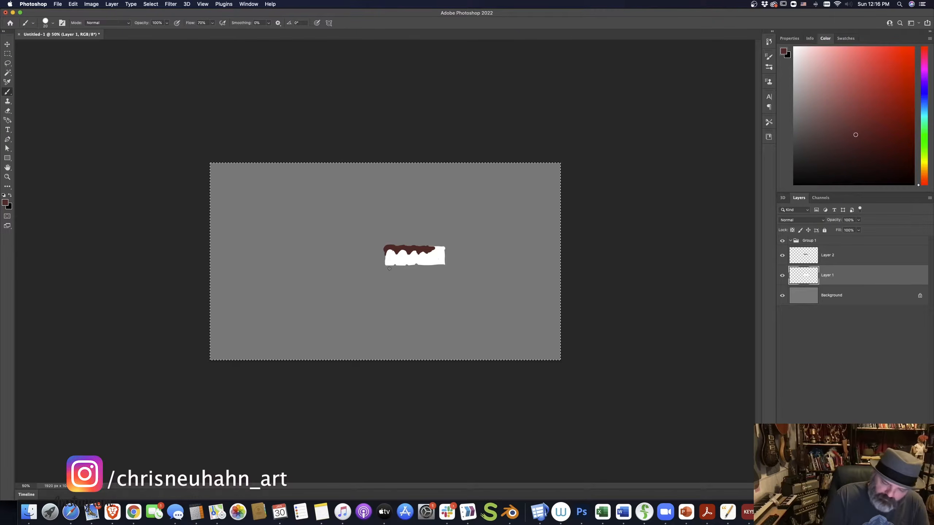
Clear the selection and move the teeth and gum layers together toward the upper-left area of the canvas.
{"action": "key", "text": "alt+shift+bracketright"}
{"action": "key", "text": "super+d"}
{"action": "key", "text": "v"}
{"action": "left_click_drag", "start_coordinate": [434, 259], "coordinate": [362, 209], "text": "alt"}
{"action": "key", "text": "super+z"}
{"action": "left_click_drag", "start_coordinate": [433, 264], "coordinate": [362, 209]}
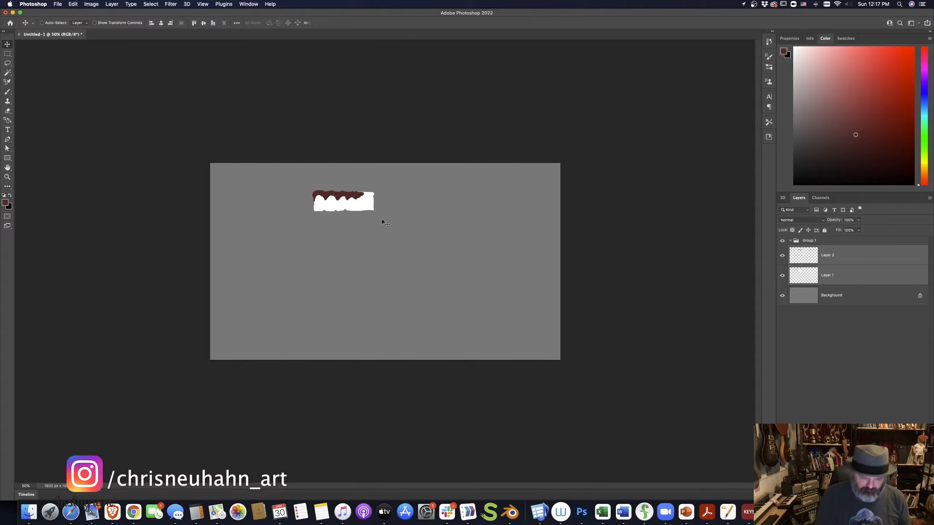
Sample white from the first teeth and paint a second row of individually shaped teeth on Layer 1 near the canvas centre.
{"action": "key", "text": "alt+bracketleft"}
{"action": "key", "text": "b"}
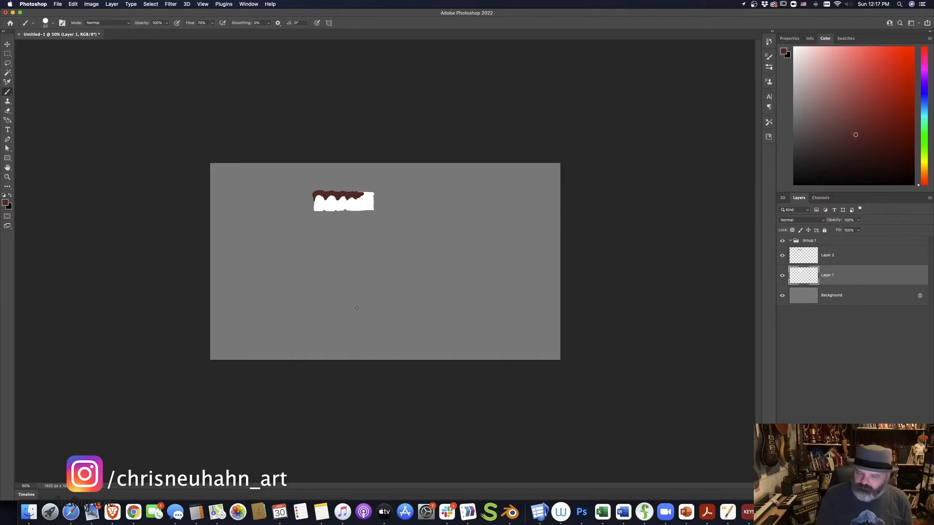
{"action": "left_click", "coordinate": [365, 210], "text": "alt"}
{"action": "mouse_move", "coordinate": [419, 264]}
{"action": "left_mouse_down"}
{"action": "mouse_move", "coordinate": [433, 270]}
{"action": "mouse_move", "coordinate": [422, 264]}
{"action": "mouse_move", "coordinate": [438, 250]}
{"action": "mouse_move", "coordinate": [441, 272]}
{"action": "mouse_move", "coordinate": [450, 254]}
{"action": "mouse_move", "coordinate": [456, 271]}
{"action": "mouse_move", "coordinate": [420, 257]}
{"action": "mouse_move", "coordinate": [439, 257]}
{"action": "mouse_move", "coordinate": [439, 269]}
{"action": "mouse_move", "coordinate": [453, 264]}
{"action": "left_mouse_up"}
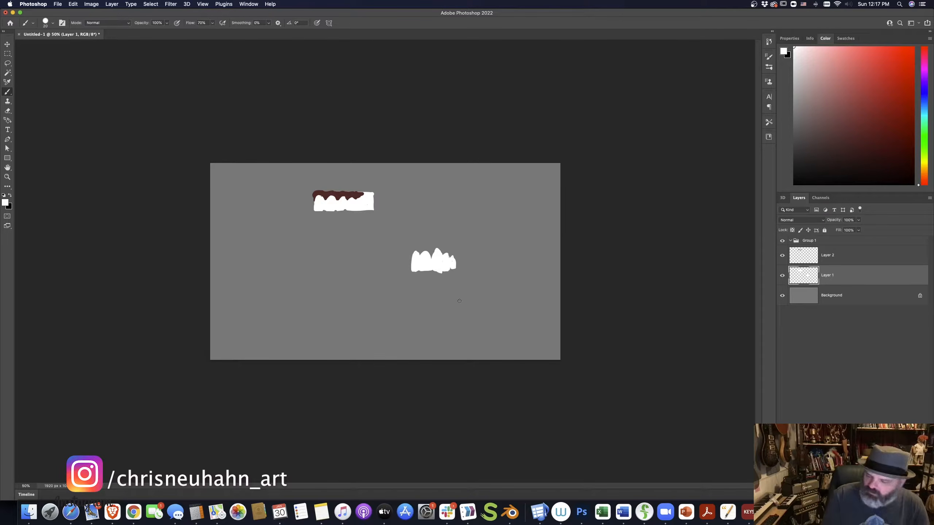
Paint dark red gums over the second teeth on Layer 2, and shade their lower edge light grey on Layer 1.
{"action": "key", "text": "alt+bracketright"}
{"action": "left_click", "coordinate": [340, 190], "text": "alt"}
{"action": "left_click_drag", "start_coordinate": [420, 254], "coordinate": [450, 253]}
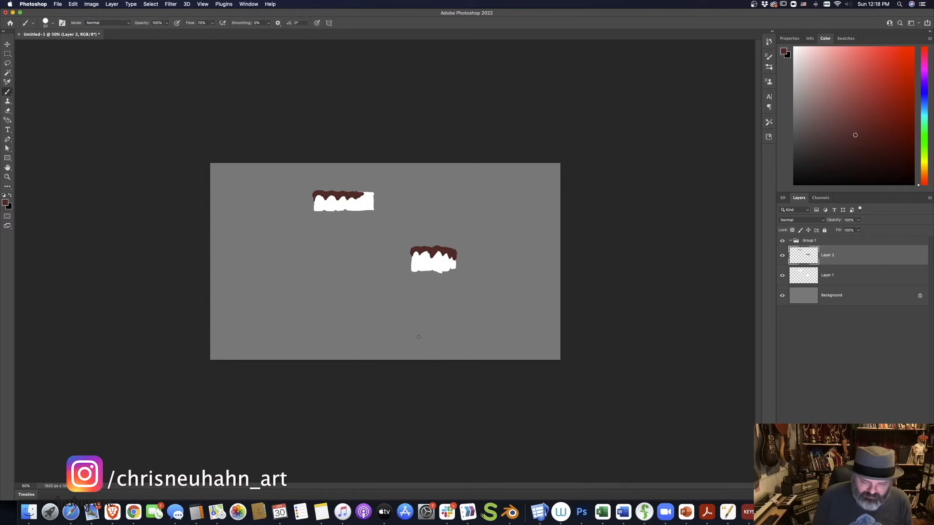
{"action": "key", "text": "alt+bracketleft"}
{"action": "left_click", "coordinate": [427, 261], "text": "alt"}
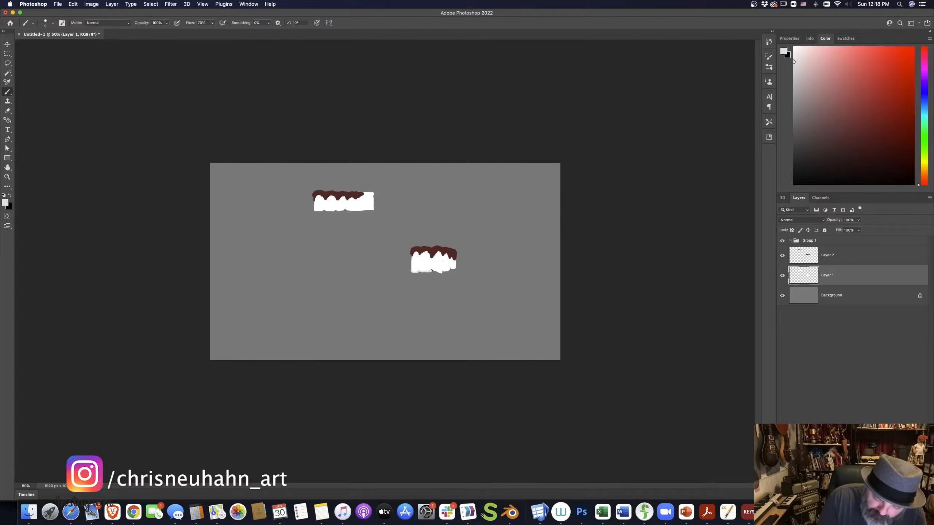
Paint a black mouth interior behind the second teeth on a new layer above the Background, and add tooth dividing lines on Layer 1.
{"action": "left_click", "coordinate": [807, 300]}
{"action": "key", "text": "alt+shift+super+n"}
{"action": "left_click", "coordinate": [794, 185]}
{"action": "key", "text": "bracketright"}
{"action": "key", "text": "bracketright"}
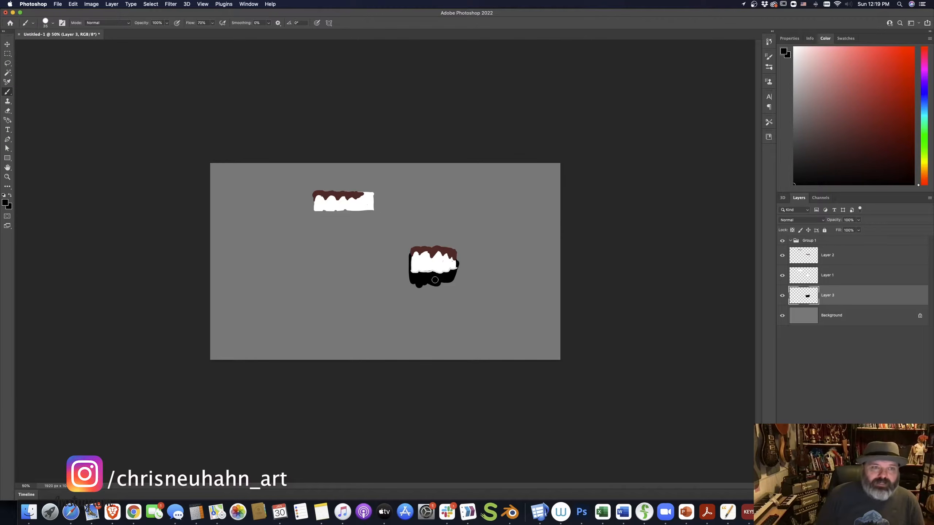
{"action": "key", "text": "alt+bracketright"}
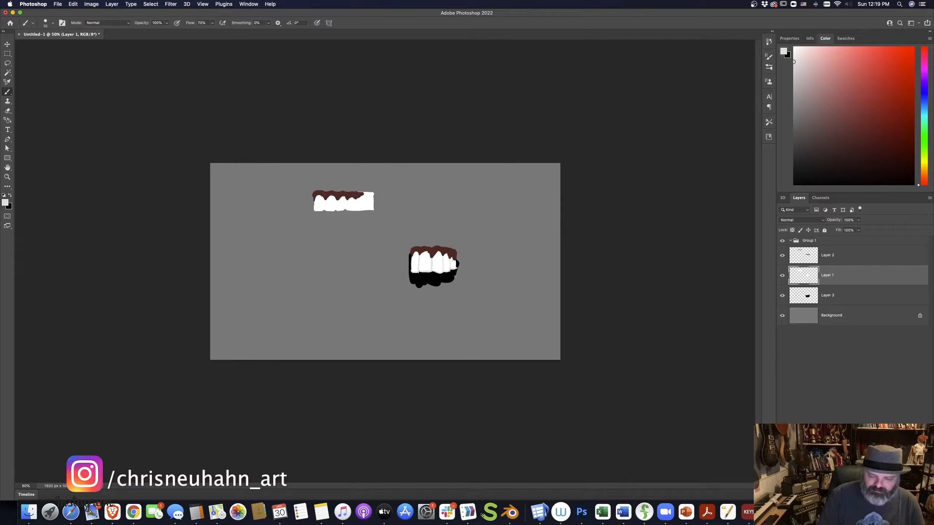
Switch back to Blender, add a vertical loop cut across the front half of the strip and move it along Y.
{"action": "left_click", "coordinate": [510, 513]}
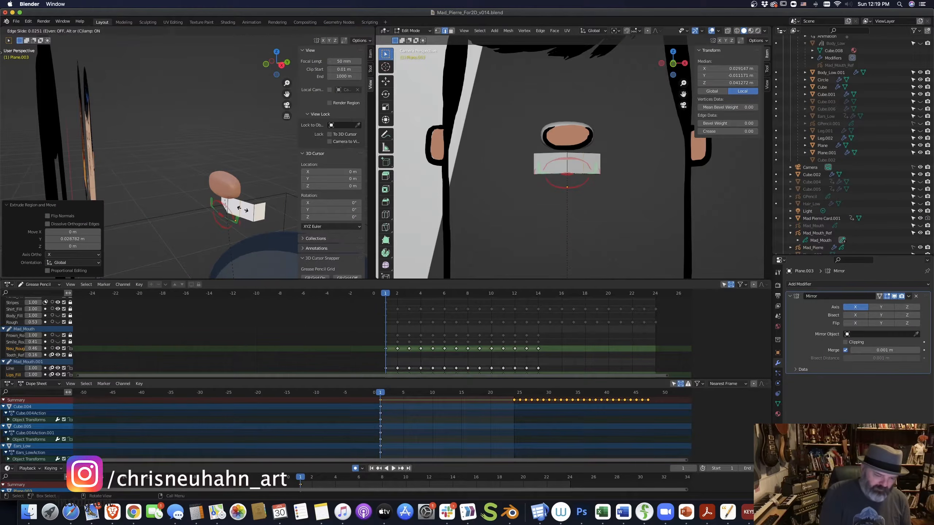
{"action": "left_click", "coordinate": [245, 210]}
{"action": "key", "text": "g"}
{"action": "key", "text": "y"}
{"action": "left_click", "coordinate": [271, 233]}
Move the strip's front corner edge about 0.0056 m inward along X.
{"action": "mouse_move", "coordinate": [271, 233]}
{"action": "middle_mouse_down"}
{"action": "mouse_move", "coordinate": [255, 243]}
{"action": "mouse_move", "coordinate": [281, 234]}
{"action": "mouse_move", "coordinate": [268, 234]}
{"action": "middle_mouse_up"}
{"action": "key", "text": "g"}
{"action": "key", "text": "x"}
{"action": "left_click", "coordinate": [275, 235]}
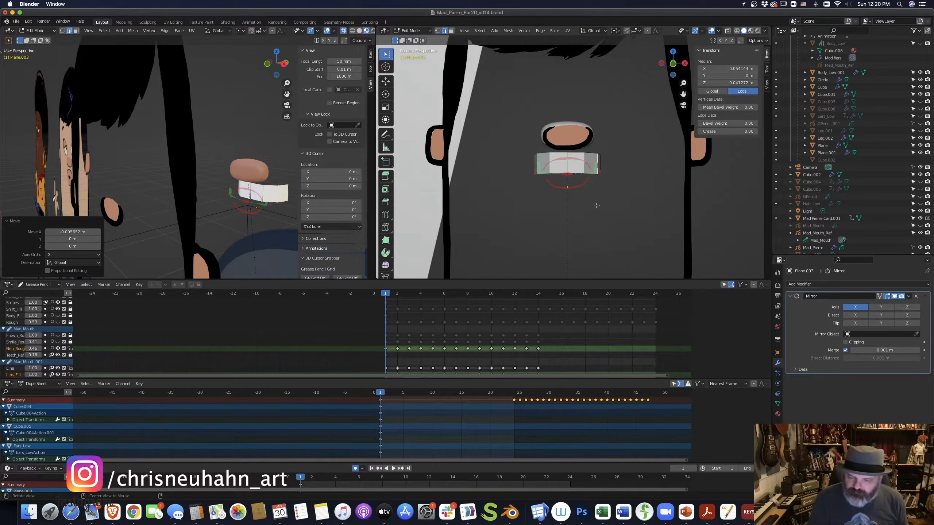
Widen the perspective viewport and move the strip's centre edge about -0.0033 m along Y.
{"action": "left_click_drag", "start_coordinate": [375, 154], "coordinate": [509, 155]}
{"action": "mouse_move", "coordinate": [364, 217]}
{"action": "middle_mouse_down"}
{"action": "mouse_move", "coordinate": [339, 228]}
{"action": "mouse_move", "coordinate": [351, 235]}
{"action": "mouse_move", "coordinate": [319, 209]}
{"action": "mouse_move", "coordinate": [369, 207]}
{"action": "middle_mouse_up"}
{"action": "left_click", "coordinate": [285, 222]}
{"action": "key", "text": "g"}
{"action": "key", "text": "y"}
{"action": "left_click", "coordinate": [325, 250]}
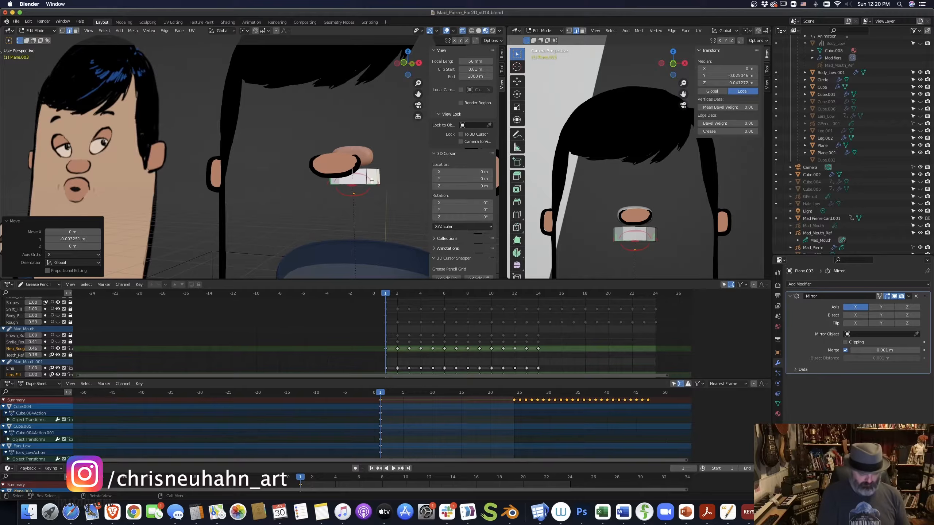
Lower the upper vertices of the teeth strip about 0.0123 m along Z.
{"action": "key", "text": "1"}
{"action": "key", "text": "h"}
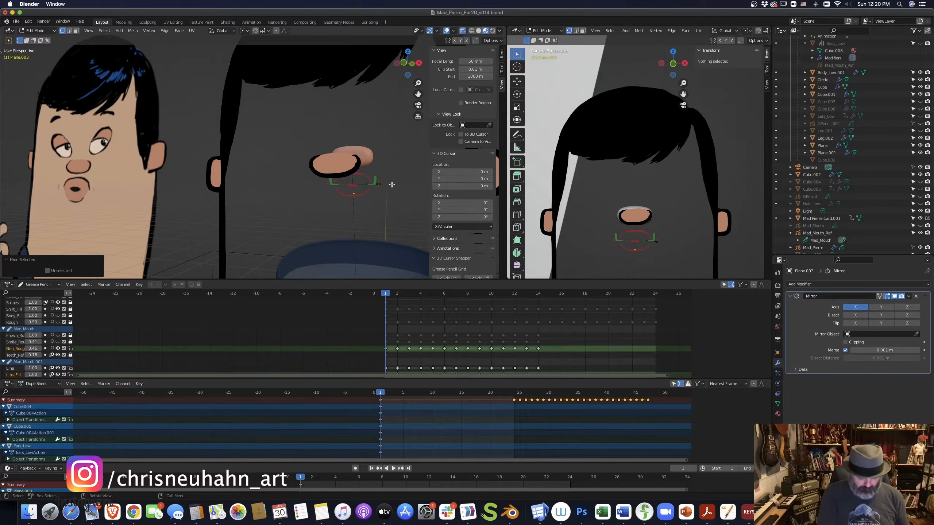
{"action": "key", "text": "alt+h"}
{"action": "key", "text": "g"}
{"action": "key", "text": "z"}
{"action": "left_click", "coordinate": [392, 188]}
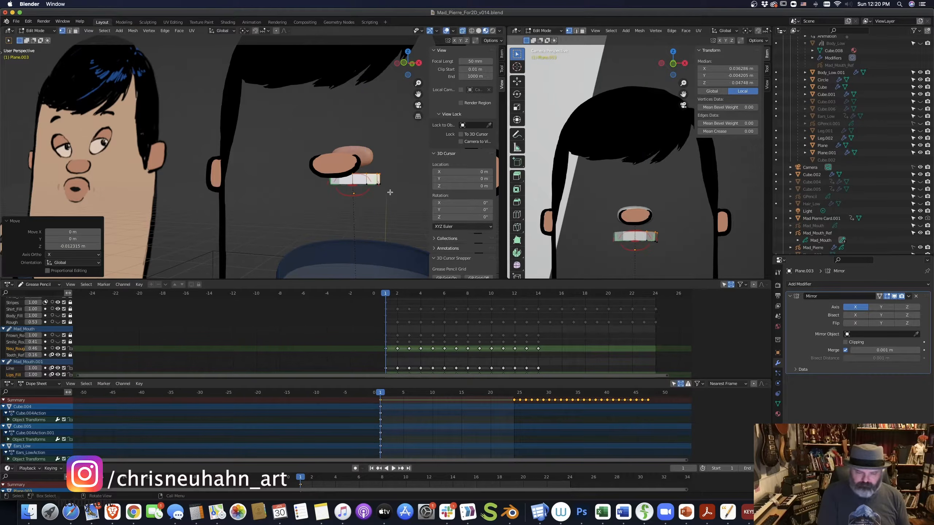
Duplicate the strip's front face and offset the copy about -0.0012 m along Y.
{"action": "key", "text": "Tab"}
{"action": "middle_click_drag", "start_coordinate": [375, 192], "coordinate": [383, 181], "text": "ctrl"}
{"action": "middle_click_drag", "start_coordinate": [383, 181], "coordinate": [334, 228], "text": "shift"}
{"action": "key", "text": "Tab"}
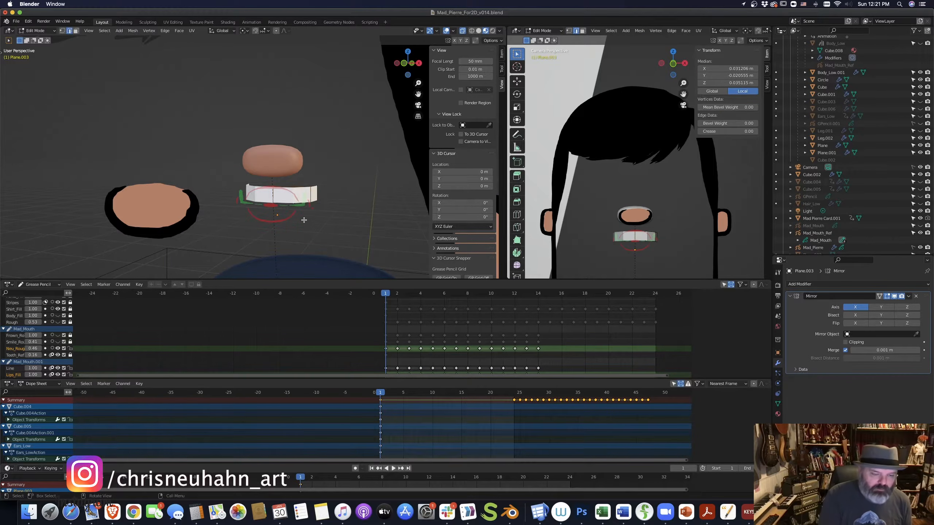
{"action": "left_click", "coordinate": [165, 31]}
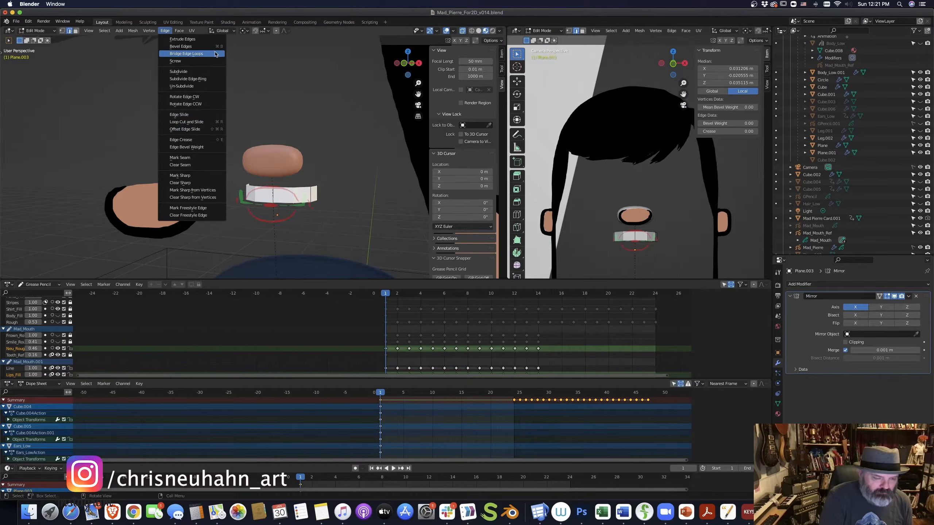
{"action": "left_click", "coordinate": [289, 202]}
{"action": "left_click", "coordinate": [165, 31]}
{"action": "mouse_move", "coordinate": [179, 30]}
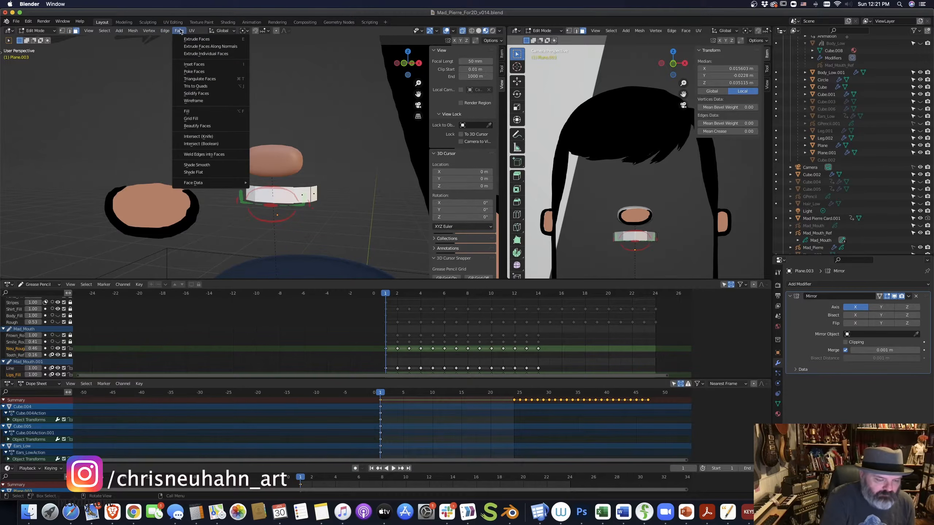
{"action": "middle_click_drag", "start_coordinate": [322, 218], "coordinate": [347, 237]}
{"action": "key", "text": "shift+d"}
{"action": "left_click", "coordinate": [297, 242]}
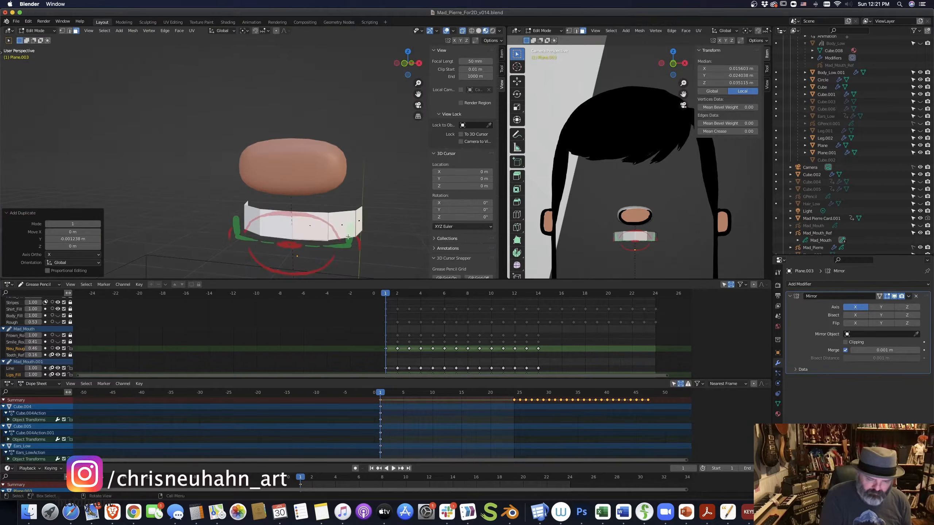
Scale the duplicated face to about 0.549 along X, undoing the trial move that follows.
{"action": "key", "text": "s"}
{"action": "key", "text": "x"}
{"action": "left_click", "coordinate": [328, 238]}
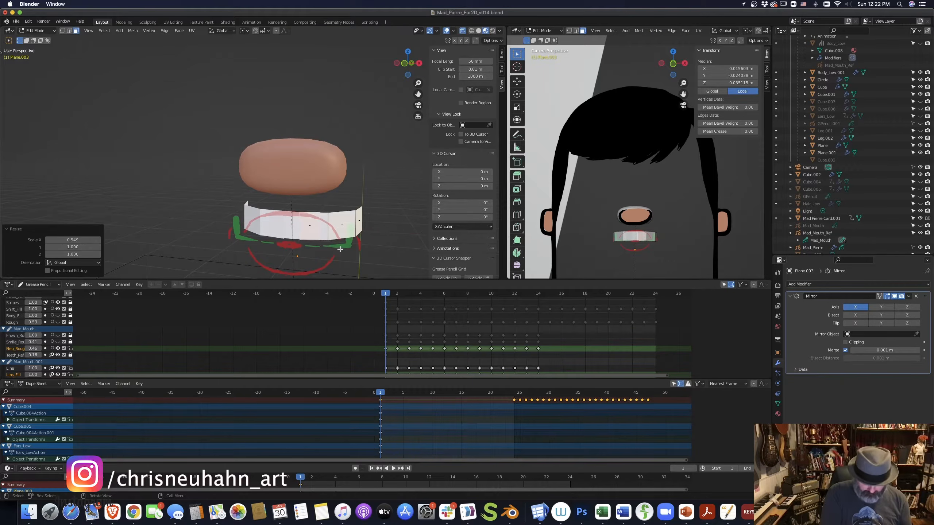
{"action": "key", "text": "g"}
{"action": "left_click", "coordinate": [336, 254]}
{"action": "key", "text": "ctrl+z"}
Delete the strip's original front face and shift the narrow duplicate along X next to the mirror centre.
{"action": "mouse_move", "coordinate": [336, 254]}
{"action": "middle_mouse_down"}
{"action": "mouse_move", "coordinate": [295, 261]}
{"action": "mouse_move", "coordinate": [321, 247]}
{"action": "middle_mouse_up"}
{"action": "key", "text": "x"}
{"action": "left_click", "coordinate": [296, 278]}
{"action": "left_click", "coordinate": [322, 228]}
{"action": "key", "text": "g"}
{"action": "key", "text": "x"}
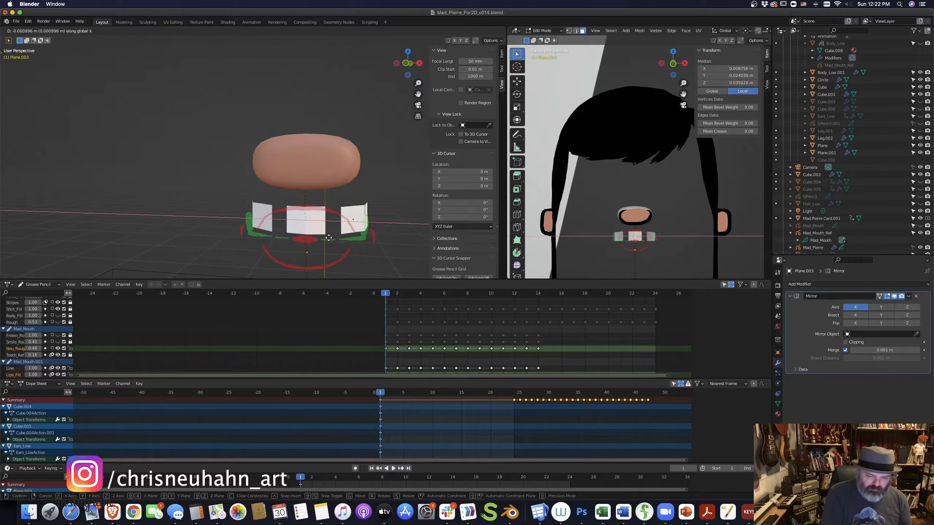
{"action": "left_click", "coordinate": [323, 246]}
Lower the front tooth's top edge slightly along Z and add a centred vertical loop cut through the tooth.
{"action": "scroll", "coordinate": [331, 247], "scroll_direction": "up", "scroll_amount": 3}
{"action": "left_click_drag", "start_coordinate": [378, 257], "coordinate": [360, 218]}
{"action": "middle_click_drag", "start_coordinate": [388, 256], "coordinate": [335, 182], "text": "shift"}
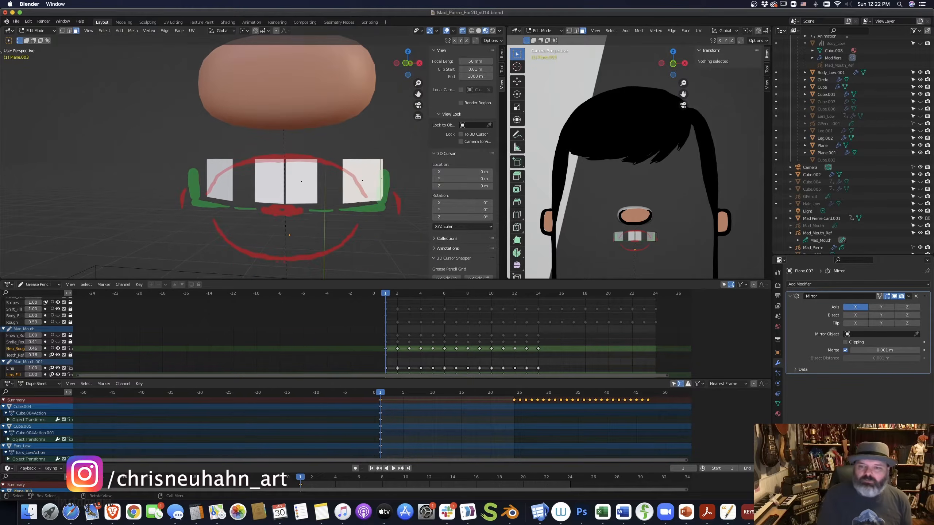
{"action": "middle_click_drag", "start_coordinate": [336, 228], "coordinate": [333, 220]}
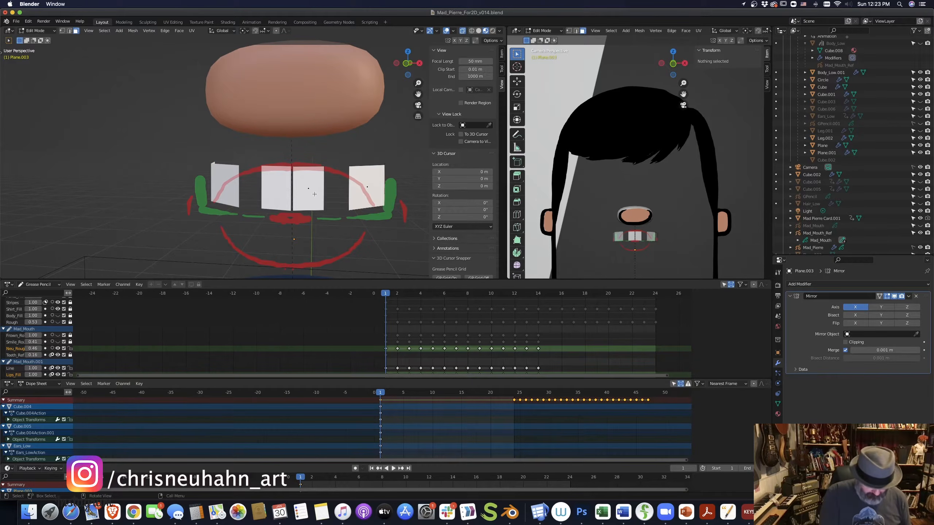
{"action": "left_click", "coordinate": [315, 180]}
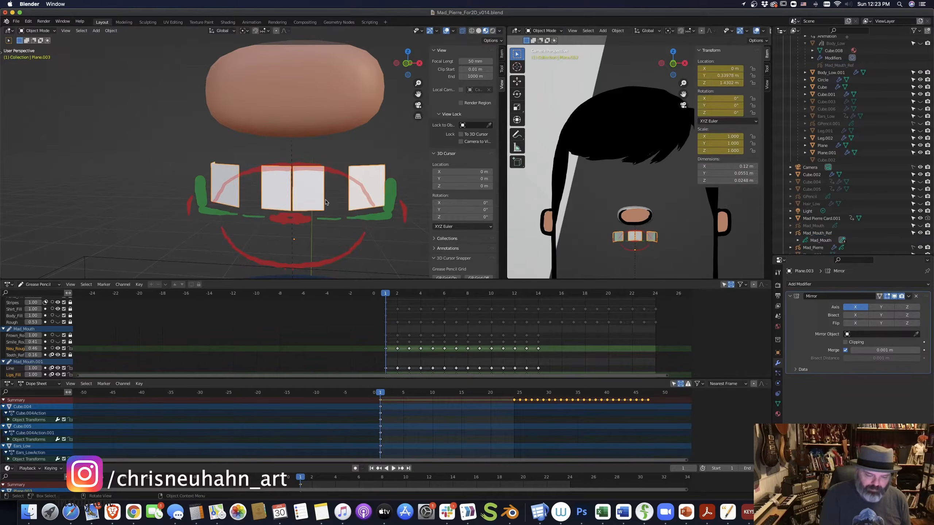
{"action": "key", "text": "2"}
{"action": "key", "text": "g"}
{"action": "key", "text": "z"}
{"action": "left_click", "coordinate": [312, 199]}
{"action": "key", "text": "ctrl+r"}
{"action": "left_click", "coordinate": [311, 199]}
{"action": "right_click", "coordinate": [312, 199]}
Lower the front tooth's top corner vertices about 0.0045 m along Z and its bottom centre vertex about 0.0002 m.
{"action": "key", "text": "1"}
{"action": "left_click", "coordinate": [293, 171]}
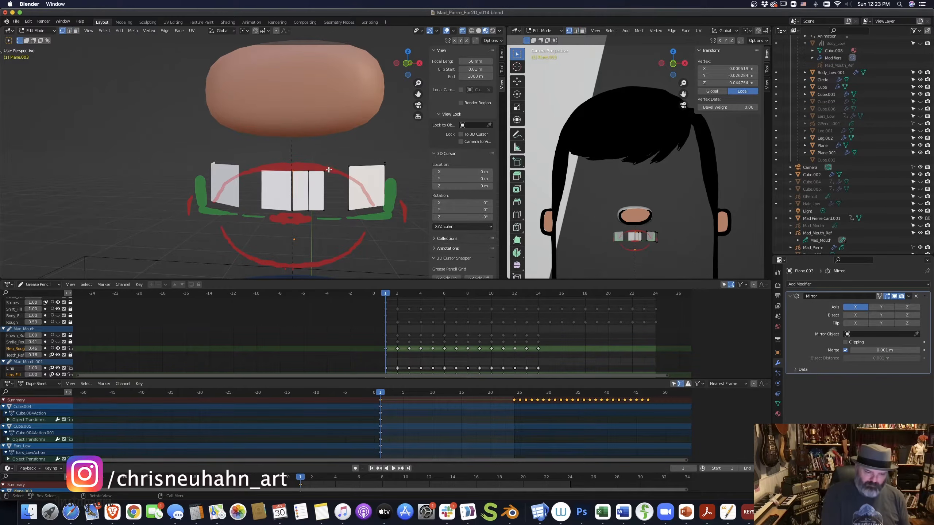
{"action": "left_click", "coordinate": [324, 172], "text": "shift"}
{"action": "key", "text": "g"}
{"action": "key", "text": "z"}
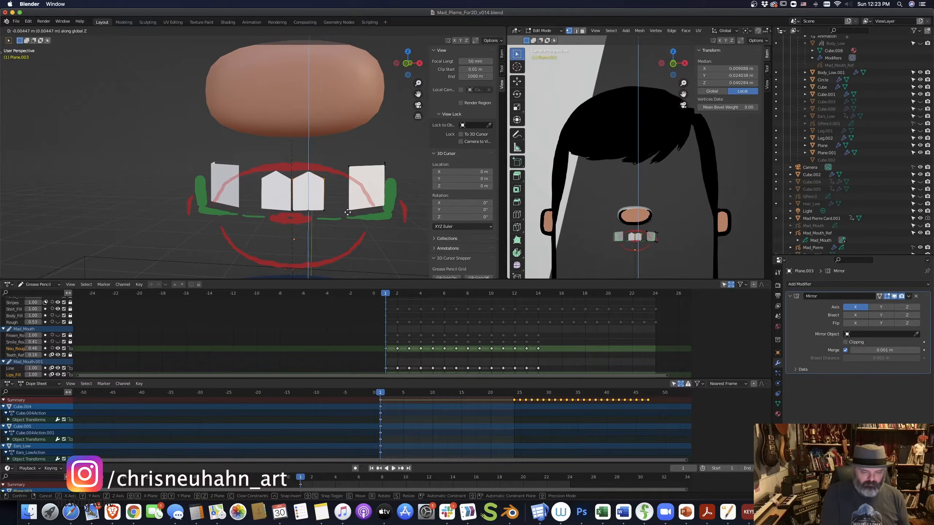
{"action": "left_click", "coordinate": [346, 215]}
{"action": "left_click_drag", "start_coordinate": [310, 205], "coordinate": [328, 221]}
{"action": "mouse_move", "coordinate": [312, 203]}
{"action": "middle_mouse_down"}
{"action": "mouse_move", "coordinate": [323, 235]}
{"action": "mouse_move", "coordinate": [370, 235]}
{"action": "middle_mouse_up"}
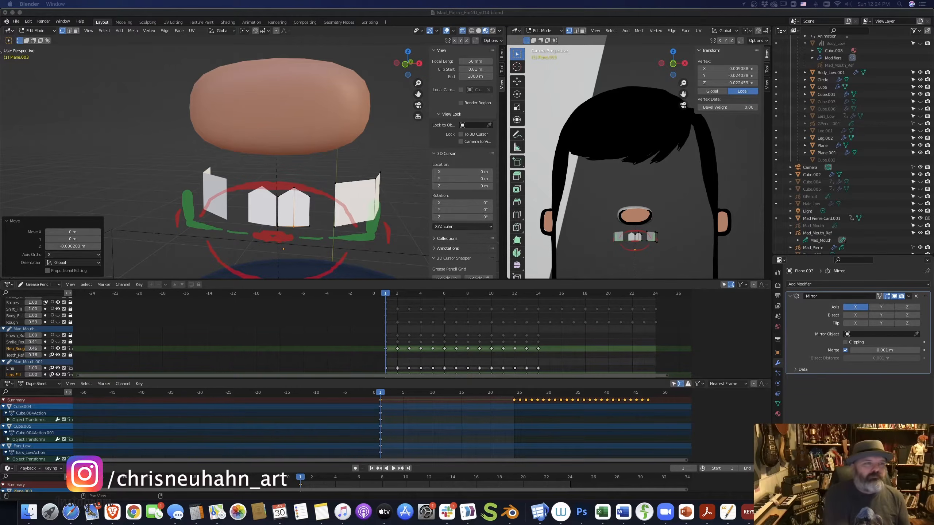
{"action": "left_click", "coordinate": [299, 206]}
{"action": "left_click", "coordinate": [304, 215]}
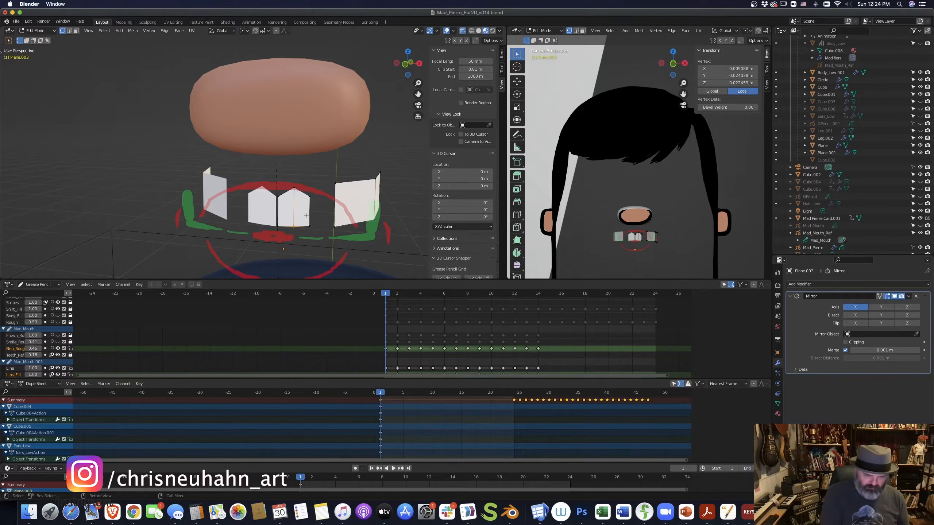
{"action": "key", "text": "a"}
{"action": "key", "text": "3"}
{"action": "key", "text": "shift+d"}
{"action": "key", "text": "x"}
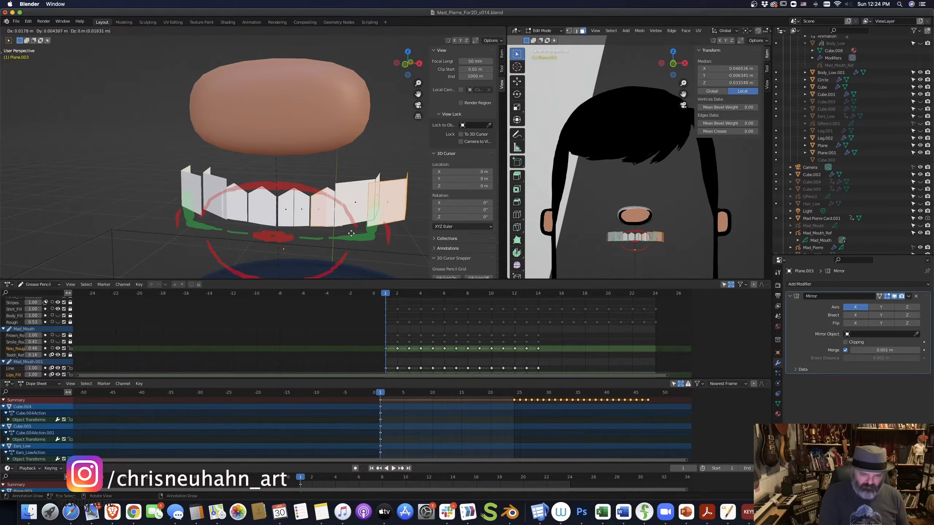
{"action": "right_click", "coordinate": [310, 179]}
{"action": "key", "text": "ctrl+z"}
Duplicate the front tooth, place the copy beside it, and scale the copy down as the second tooth.
{"action": "key", "text": "shift+d"}
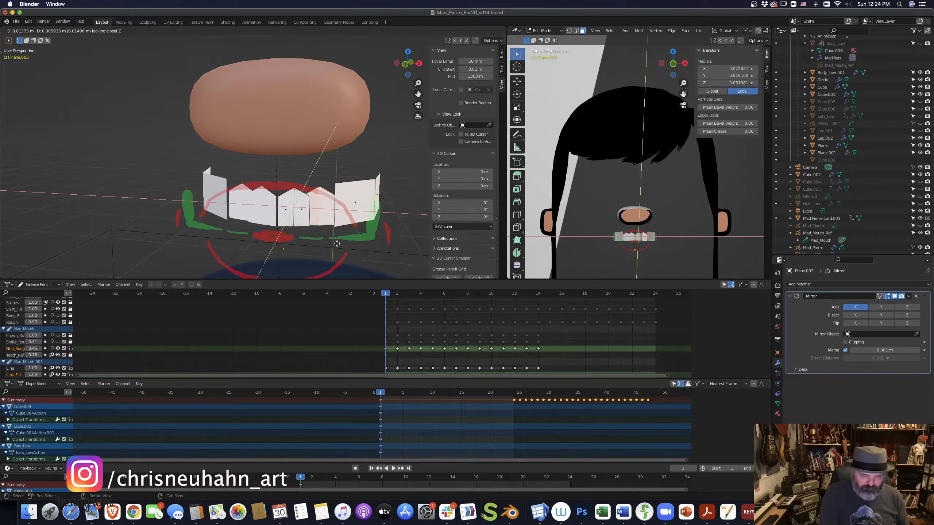
{"action": "left_click", "coordinate": [349, 254]}
{"action": "key", "text": "s"}
{"action": "left_click", "coordinate": [345, 247]}
{"action": "key", "text": "g"}
{"action": "left_click", "coordinate": [374, 236]}
{"action": "left_click", "coordinate": [373, 236]}
Shift a vertical edge of the front teeth horizontally in the XY plane.
{"action": "middle_click_drag", "start_coordinate": [374, 236], "coordinate": [350, 174]}
{"action": "key", "text": "2"}
{"action": "left_click", "coordinate": [295, 198]}
{"action": "key", "text": "g"}
{"action": "key", "text": "shift+z"}
{"action": "left_click", "coordinate": [346, 240]}
Reposition the second tooth in the XY plane and raise the front two teeth about 0.0002 m along Z.
{"action": "key", "text": "3"}
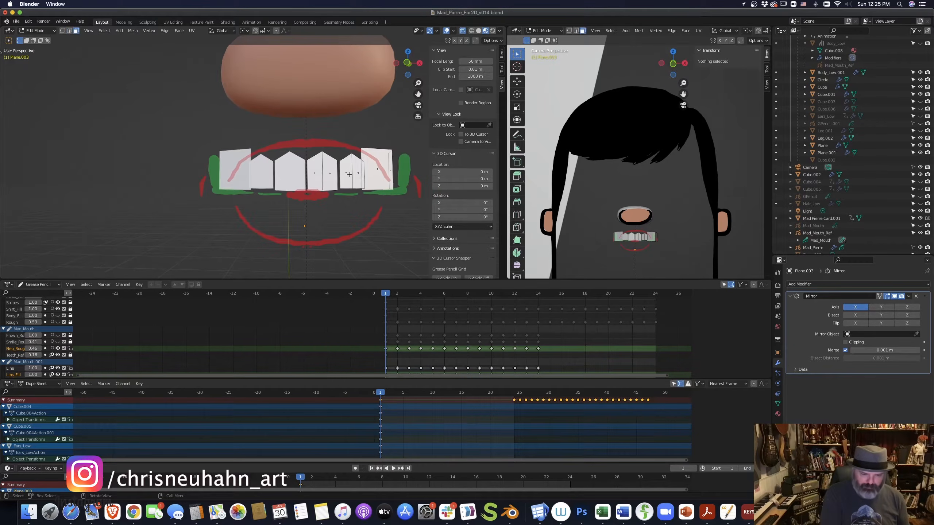
{"action": "key", "text": "g"}
{"action": "left_click_drag", "start_coordinate": [358, 175], "coordinate": [333, 177]}
{"action": "key", "text": "shift+z"}
{"action": "left_click", "coordinate": [374, 216]}
{"action": "key", "text": "g"}
{"action": "left_click", "coordinate": [350, 246]}
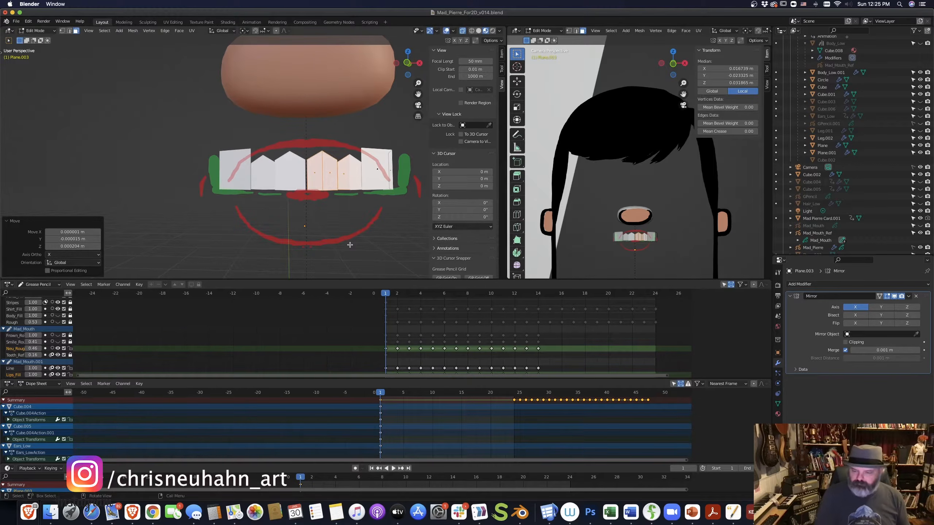
Add a vertical loop cut to the strip section beside the second tooth and move its inner top corner along Z.
{"action": "middle_click_drag", "start_coordinate": [373, 163], "coordinate": [331, 188]}
{"action": "key", "text": "ctrl+r"}
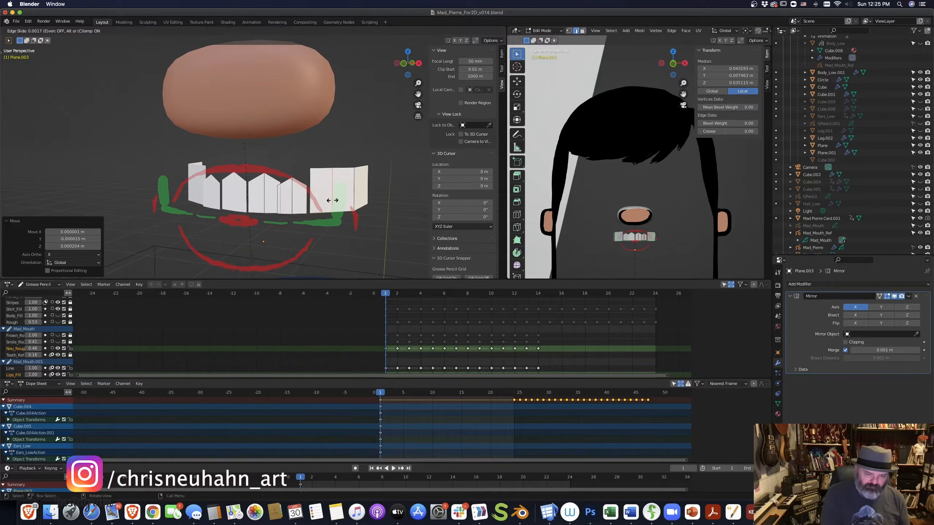
{"action": "left_click", "coordinate": [322, 169]}
{"action": "left_click", "coordinate": [323, 168]}
{"action": "key", "text": "1"}
{"action": "left_click_drag", "start_coordinate": [307, 164], "coordinate": [324, 173]}
{"action": "key", "text": "g"}
{"action": "key", "text": "z"}
{"action": "left_click", "coordinate": [314, 188]}
Adjust the height of the third tooth's top vertices along Z to shape its peak.
{"action": "key", "text": "g"}
{"action": "key", "text": "z"}
{"action": "left_click", "coordinate": [367, 233]}
{"action": "key", "text": "g"}
{"action": "key", "text": "z"}
{"action": "left_click", "coordinate": [370, 228]}
Move the side section's corner edge about -0.0062 m in X and -0.0022 m in Y.
{"action": "middle_click_drag", "start_coordinate": [369, 220], "coordinate": [353, 235]}
{"action": "left_click_drag", "start_coordinate": [297, 211], "coordinate": [319, 266]}
{"action": "key", "text": "g"}
{"action": "key", "text": "shift+z"}
{"action": "left_click", "coordinate": [330, 254]}
Select the whole second tooth and move it about 0.004 m along Y.
{"action": "middle_click_drag", "start_coordinate": [327, 254], "coordinate": [289, 179]}
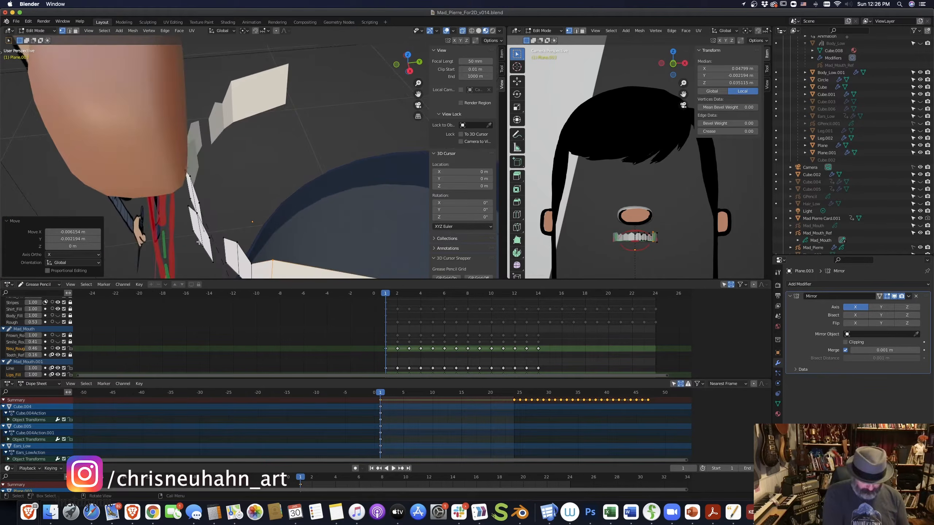
{"action": "key", "text": "3"}
{"action": "key", "text": "l"}
{"action": "key", "text": "g"}
{"action": "key", "text": "y"}
{"action": "left_click", "coordinate": [351, 241]}
Add five evenly spaced vertical loop cuts across the long back side section of the strip.
{"action": "middle_click_drag", "start_coordinate": [353, 240], "coordinate": [375, 190]}
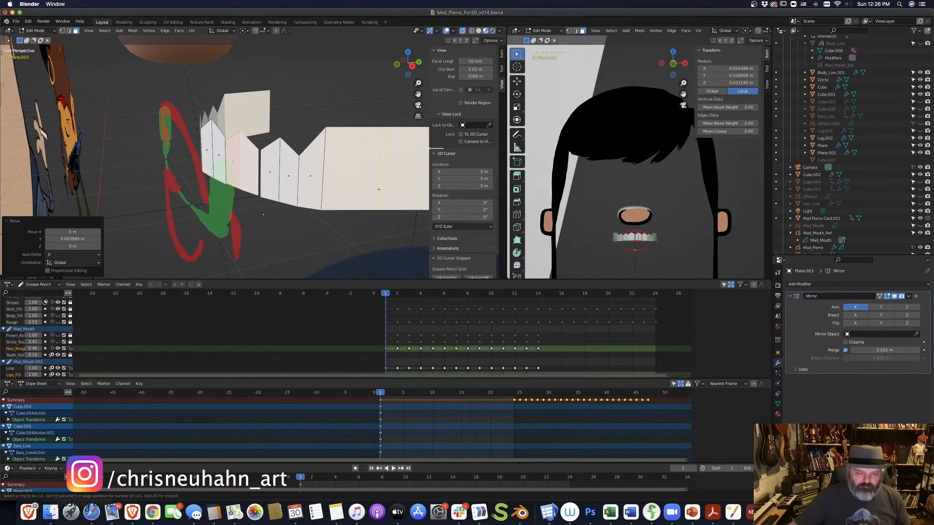
{"action": "scroll", "coordinate": [378, 183], "scroll_direction": "up", "scroll_amount": 2}
{"action": "left_click", "coordinate": [378, 184]}
{"action": "left_click", "coordinate": [378, 184]}
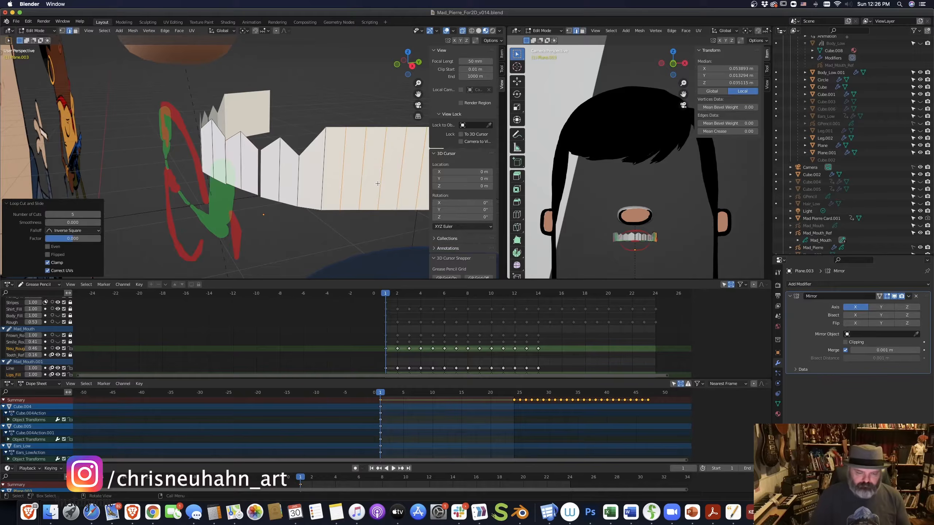
Lower the back side section's row of top vertices about 0.0043 m along Z.
{"action": "middle_click_drag", "start_coordinate": [386, 227], "coordinate": [343, 232], "text": "shift"}
{"action": "key", "text": "1"}
{"action": "left_click_drag", "start_coordinate": [251, 127], "coordinate": [384, 173]}
{"action": "key", "text": "g"}
{"action": "key", "text": "z"}
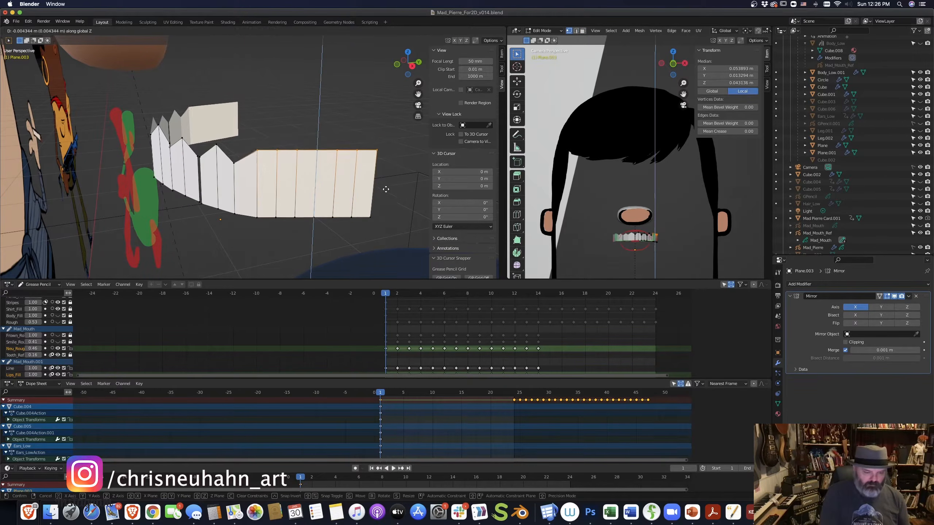
{"action": "left_click", "coordinate": [383, 189]}
Lower every second top vertex of the back section about 0.004 m along Z to form pointed teeth.
{"action": "left_click", "coordinate": [278, 147]}
{"action": "key", "text": "g"}
{"action": "key", "text": "z"}
{"action": "left_click", "coordinate": [387, 210]}
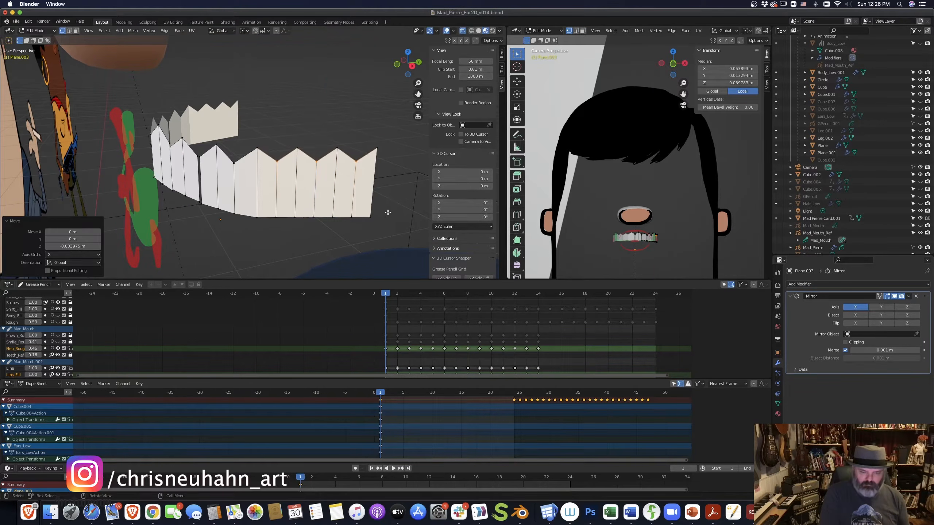
{"action": "middle_click_drag", "start_coordinate": [388, 210], "coordinate": [396, 227]}
Parent the teeth object Plane.003 to the Empty in Buck_3D_Rough and briefly play the animation.
{"action": "key", "text": "Tab"}
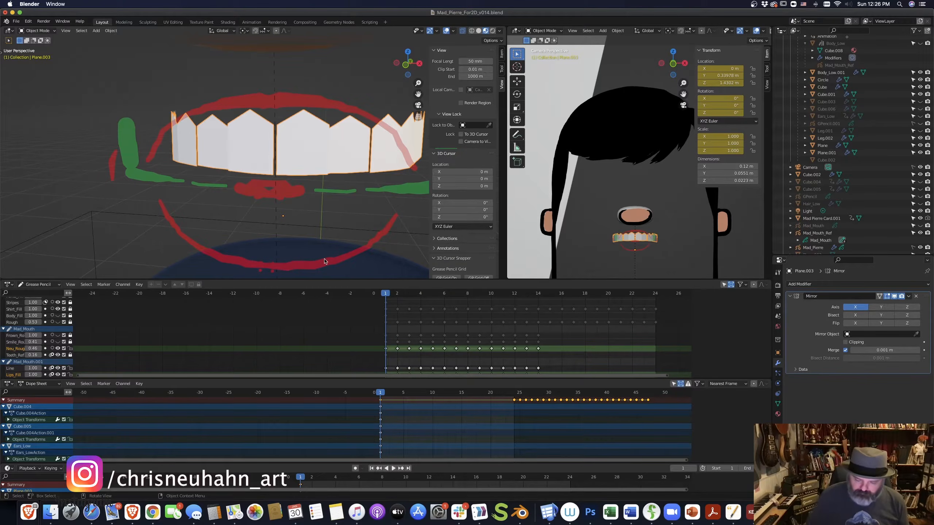
{"action": "scroll", "coordinate": [814, 225], "scroll_direction": "down", "scroll_amount": 1}
{"action": "left_click_drag", "start_coordinate": [813, 248], "coordinate": [819, 59]}
{"action": "key", "text": "space"}
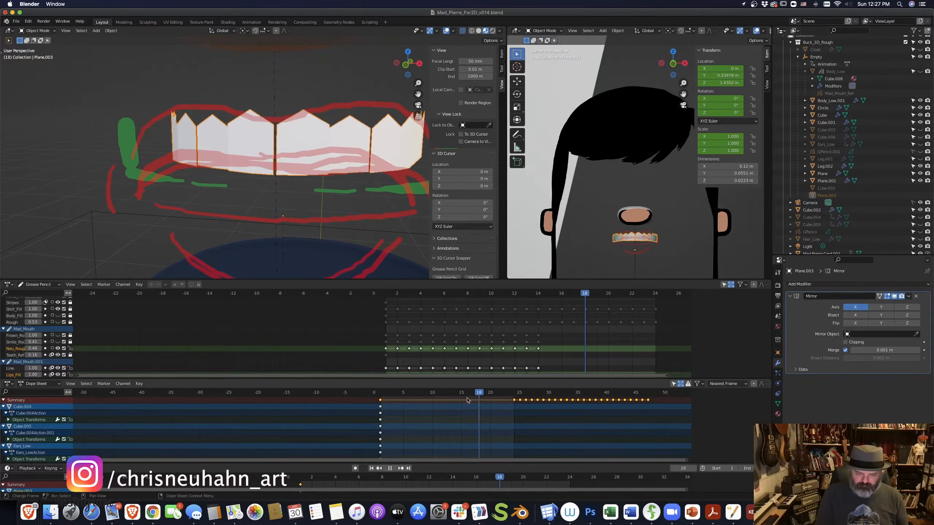
{"action": "key", "text": "Escape"}
{"action": "left_click", "coordinate": [844, 284]}
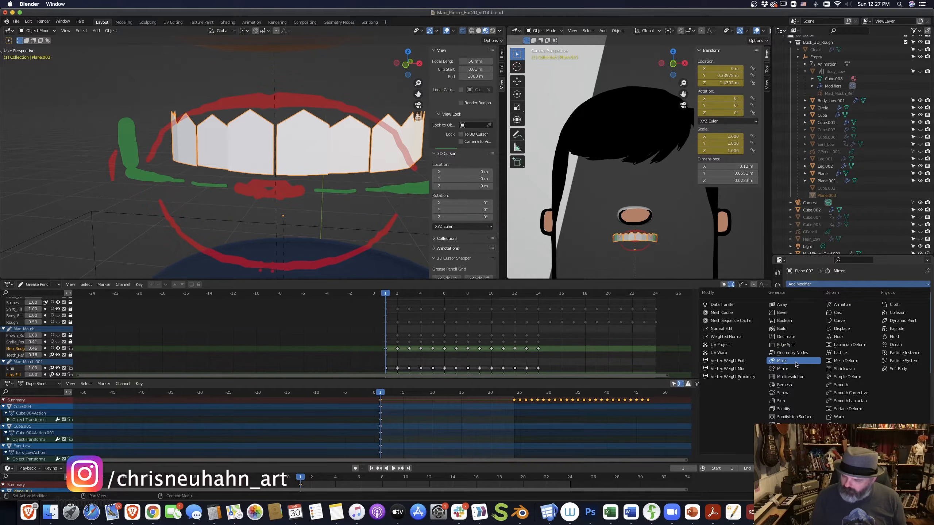
{"action": "left_click", "coordinate": [788, 313]}
{"action": "key", "text": "ctrl+z"}
Try extruding all tooth faces about 0.0015 m along their normal and adding a Subdivision Surface modifier.
{"action": "key", "text": "Tab"}
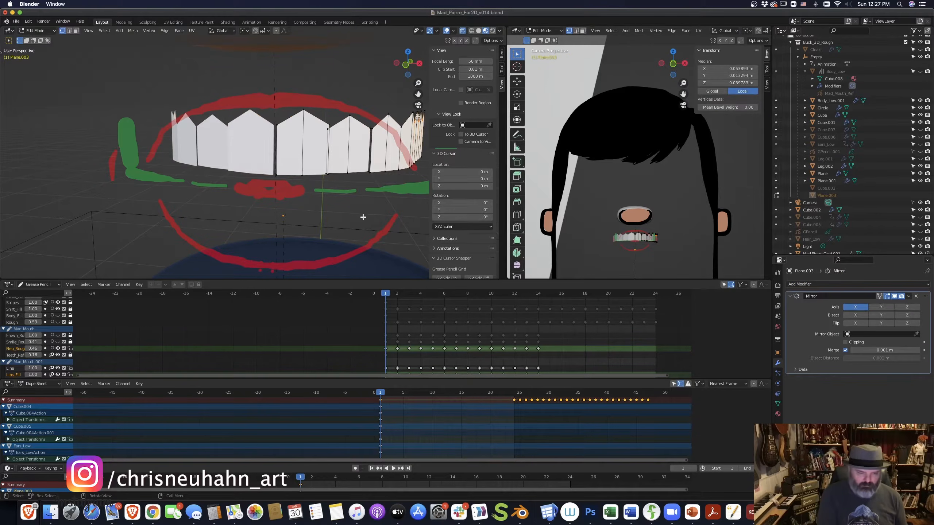
{"action": "key", "text": "a"}
{"action": "key", "text": "e"}
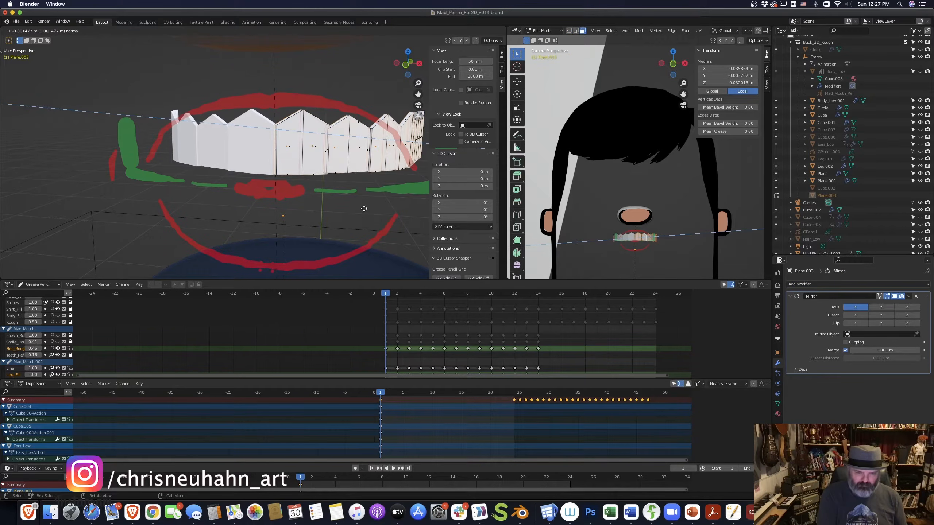
{"action": "left_click", "coordinate": [363, 209]}
{"action": "key", "text": "Tab"}
{"action": "left_click", "coordinate": [860, 285]}
{"action": "left_click", "coordinate": [794, 419]}
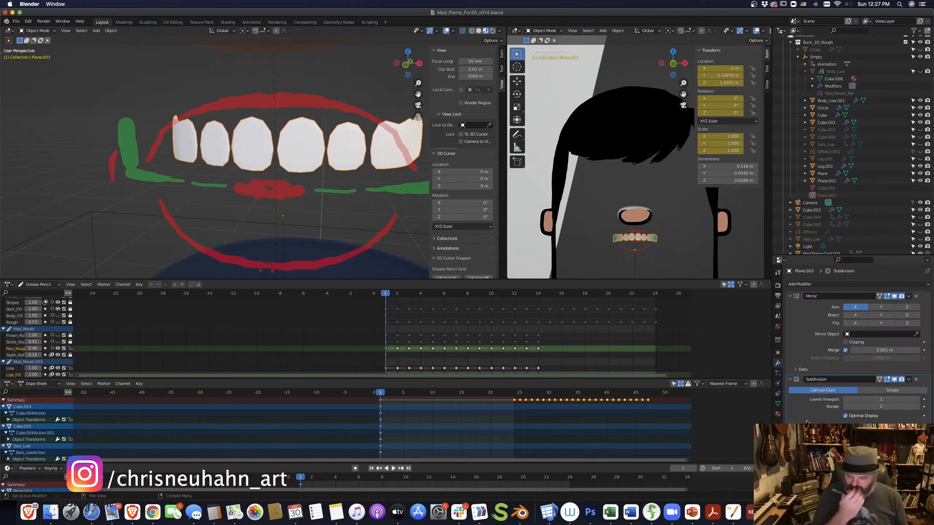
Undo the Subdivision Surface modifier and the extrusion of the tooth faces.
{"action": "key", "text": "Tab"}
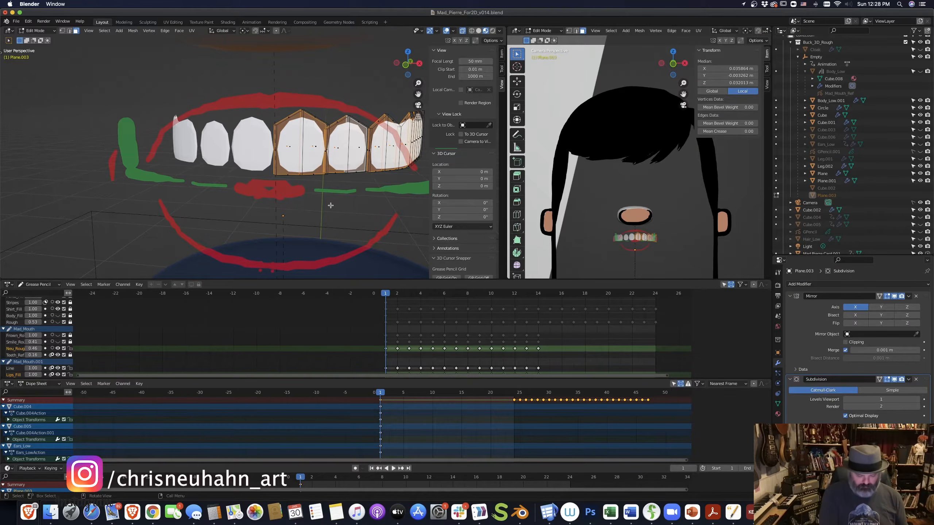
{"action": "key", "text": "ctrl+z"}
{"action": "key", "text": "ctrl+z"}
{"action": "key", "text": "ctrl+z"}
{"action": "key", "text": "ctrl+z"}
Add a Subdivision Surface modifier to the flat teeth and cut vertical support loops near the frontmost teeth's side edges.
{"action": "left_click", "coordinate": [852, 284]}
{"action": "left_click", "coordinate": [798, 417]}
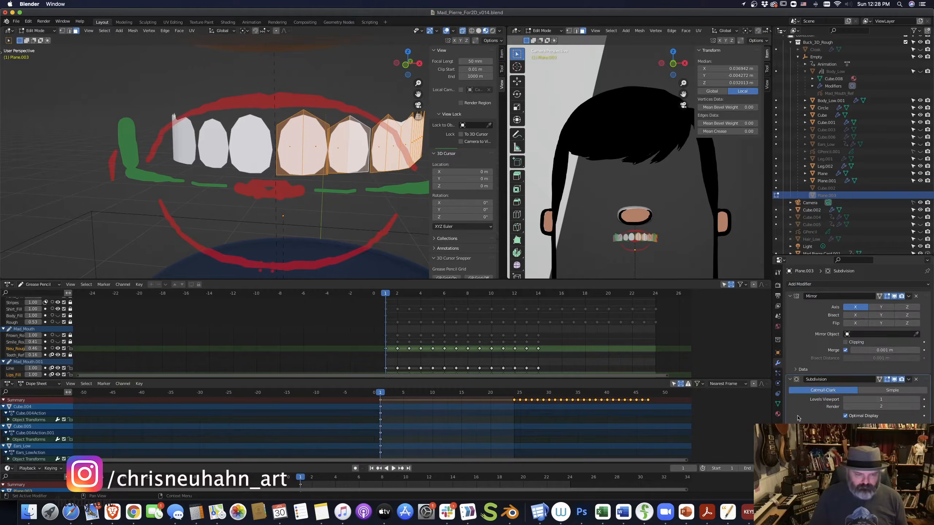
{"action": "key", "text": "ctrl+r"}
{"action": "left_click", "coordinate": [316, 151]}
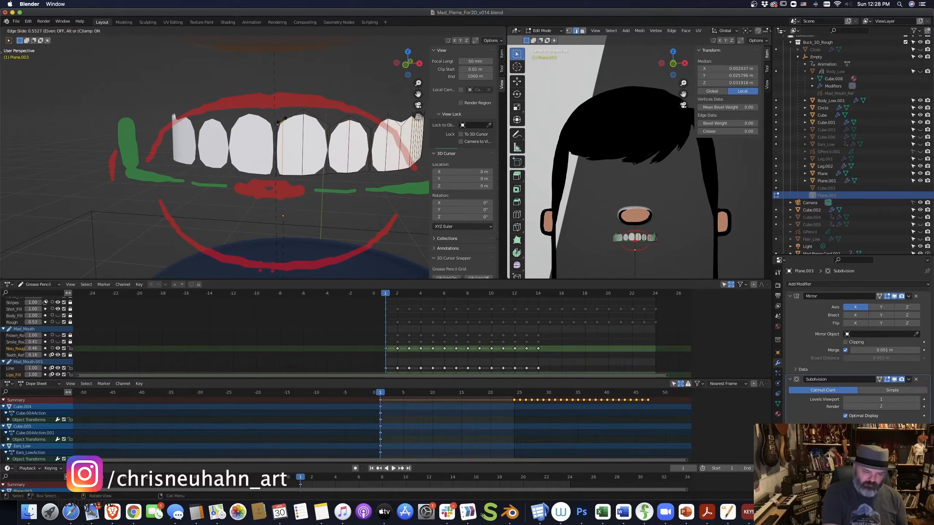
{"action": "left_click", "coordinate": [317, 150]}
{"action": "left_click_drag", "start_coordinate": [317, 118], "coordinate": [335, 126]}
{"action": "left_click", "coordinate": [339, 124]}
{"action": "left_click", "coordinate": [333, 125]}
Add vertical loop cuts near the second tooth's outer edge and the third tooth's inner edge.
{"action": "key", "text": "ctrl+r"}
{"action": "left_click", "coordinate": [359, 125]}
{"action": "left_click", "coordinate": [365, 127]}
{"action": "middle_click_drag", "start_coordinate": [394, 218], "coordinate": [300, 247], "text": "shift"}
{"action": "key", "text": "ctrl+r"}
{"action": "left_click", "coordinate": [292, 151]}
{"action": "left_click", "coordinate": [288, 154]}
Move the selected vertical tooth edges about 0.0009 m with Z locked, and set the Subdivision viewport level to 2.
{"action": "left_click", "coordinate": [283, 176], "text": "shift"}
{"action": "key", "text": "g"}
{"action": "key", "text": "shift+z"}
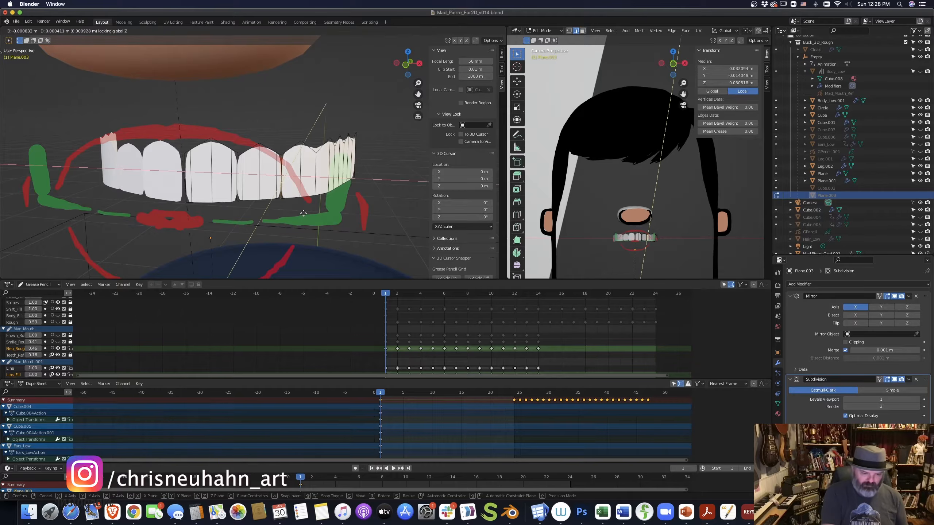
{"action": "left_click", "coordinate": [303, 214]}
{"action": "middle_click_drag", "start_coordinate": [236, 211], "coordinate": [254, 211]}
{"action": "key", "text": "Tab"}
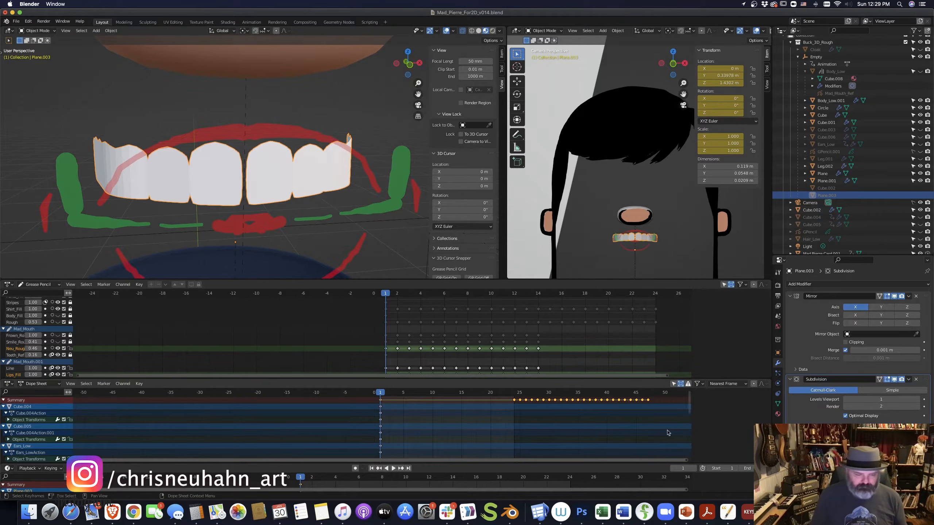
{"action": "left_click", "coordinate": [917, 400]}
Play and scrub the animation to compare the teeth with the rough mouth drawings, stopping at frame 6.
{"action": "key", "text": "space"}
{"action": "left_click_drag", "start_coordinate": [533, 399], "coordinate": [494, 405]}
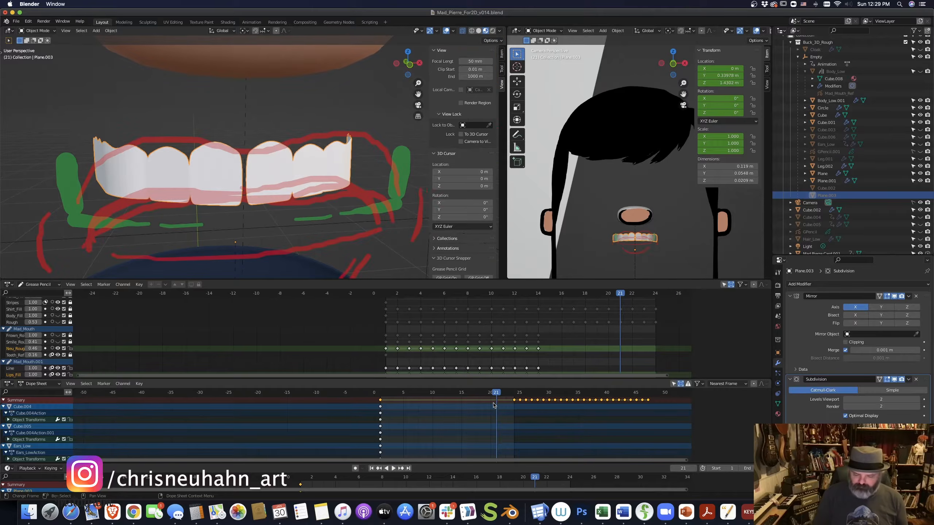
{"action": "left_click", "coordinate": [382, 397]}
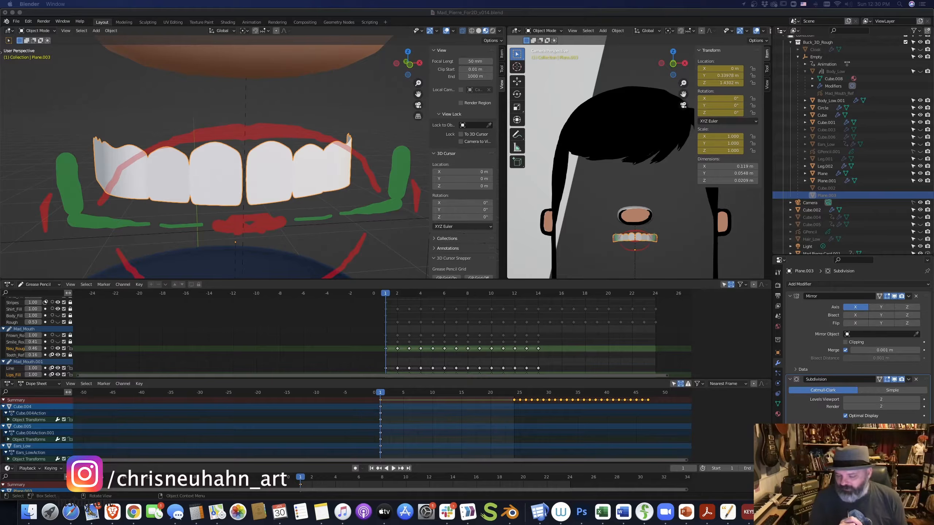
{"action": "left_click", "coordinate": [396, 296]}
{"action": "left_click_drag", "start_coordinate": [396, 295], "coordinate": [444, 295]}
Hide the Mad_Mouth_Ref drawing, show the Mad_Mouth object and widen the camera view.
{"action": "scroll", "coordinate": [880, 233], "scroll_direction": "down", "scroll_amount": 4}
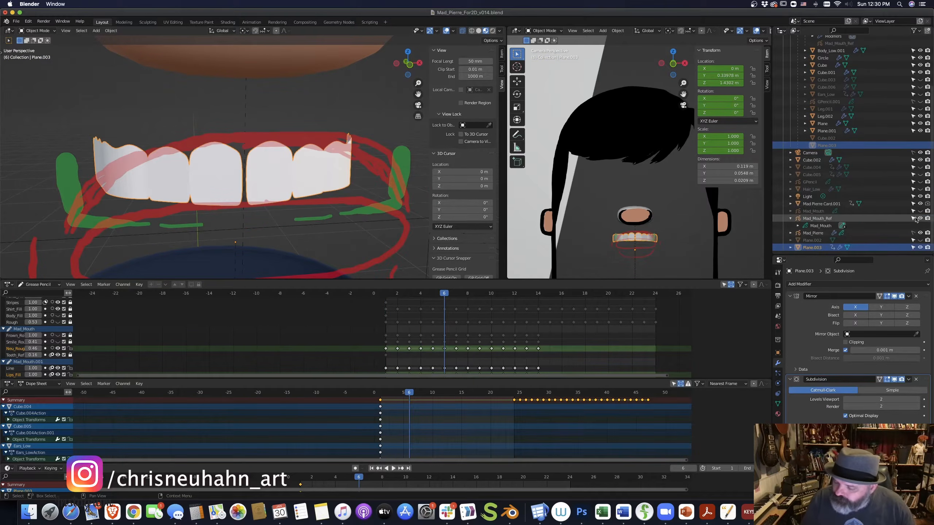
{"action": "left_click", "coordinate": [920, 219]}
{"action": "left_click", "coordinate": [921, 211]}
{"action": "left_click_drag", "start_coordinate": [507, 260], "coordinate": [327, 260]}
Step frame by frame through the mouth shapes to examine how the teeth sit behind the lips, ending at frame 1.
{"action": "key", "text": "Right"}
{"action": "key", "text": "Right"}
{"action": "key", "text": "Right"}
{"action": "key", "text": "Right"}
{"action": "key", "text": "Right"}
{"action": "key", "text": "Right"}
{"action": "key", "text": "Right"}
{"action": "key", "text": "Right"}
{"action": "key", "text": "Right"}
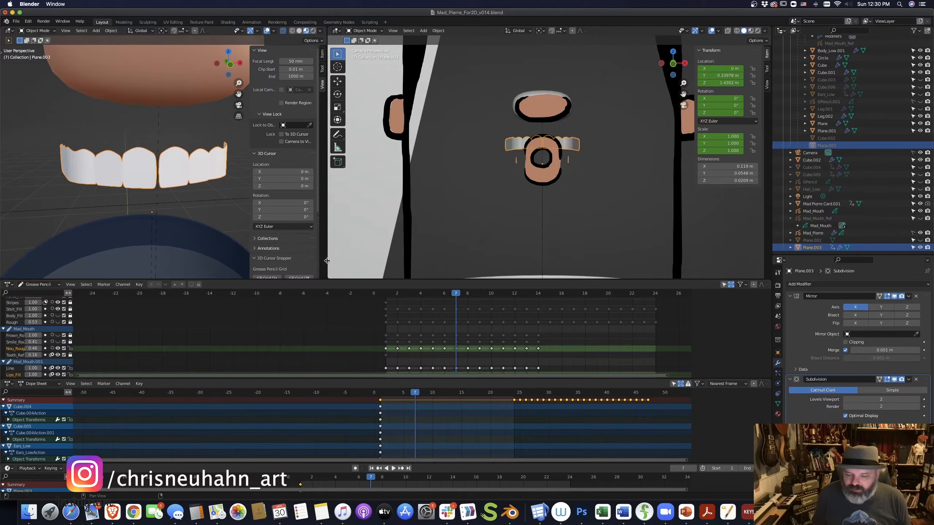
{"action": "key", "text": "Left"}
{"action": "key", "text": "Left"}
{"action": "key", "text": "Left"}
{"action": "key", "text": "Left"}
{"action": "key", "text": "Left"}
{"action": "key", "text": "Left"}
{"action": "key", "text": "Left"}
{"action": "key", "text": "Left"}
{"action": "key", "text": "Left"}
{"action": "key", "text": "Left"}
{"action": "key", "text": "Left"}
{"action": "key", "text": "Left"}
{"action": "key", "text": "Left"}
{"action": "key", "text": "Left"}
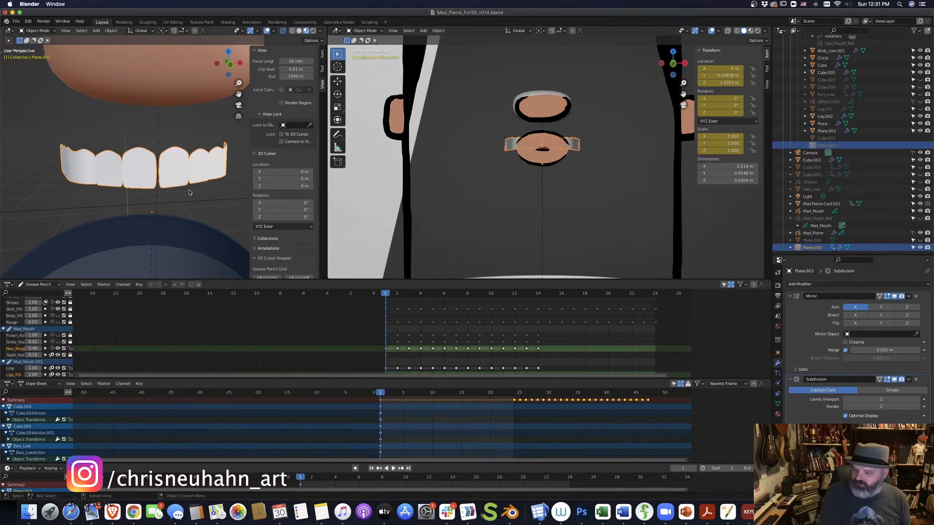
Duplicate the upper teeth, rotate the copy 180° about Y and move it about 0.045 m along Z beneath the upper row.
{"action": "key", "text": "shift+d"}
{"action": "key", "text": "Escape"}
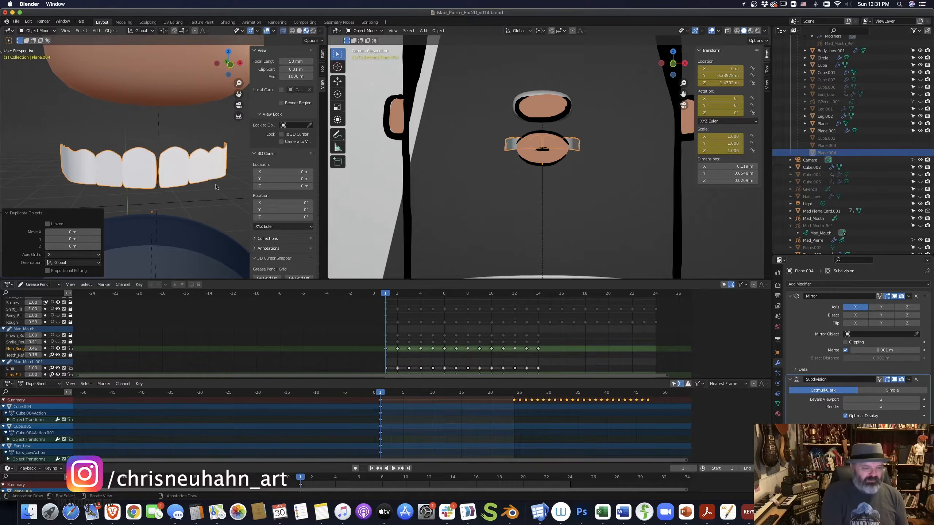
{"action": "type", "text": "ry180"}
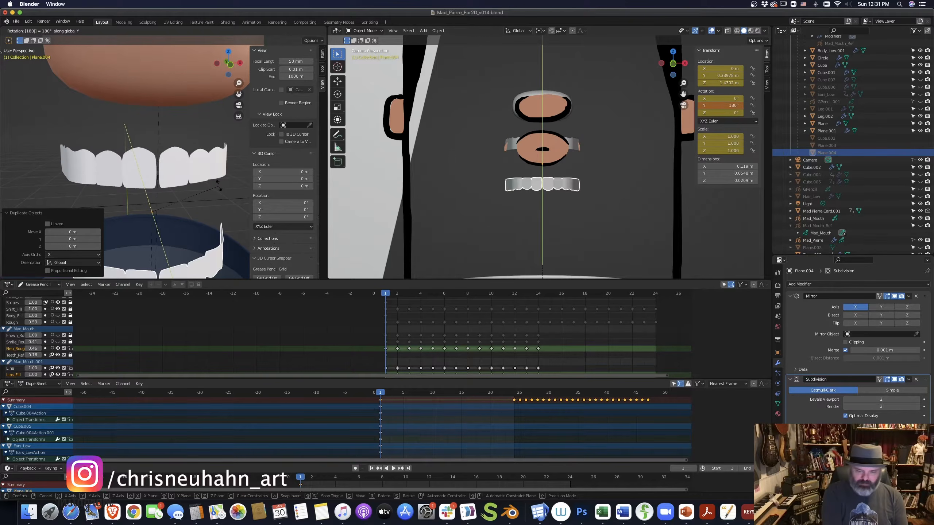
{"action": "key", "text": "Return"}
{"action": "key", "text": "g"}
{"action": "key", "text": "z"}
{"action": "left_click", "coordinate": [230, 223]}
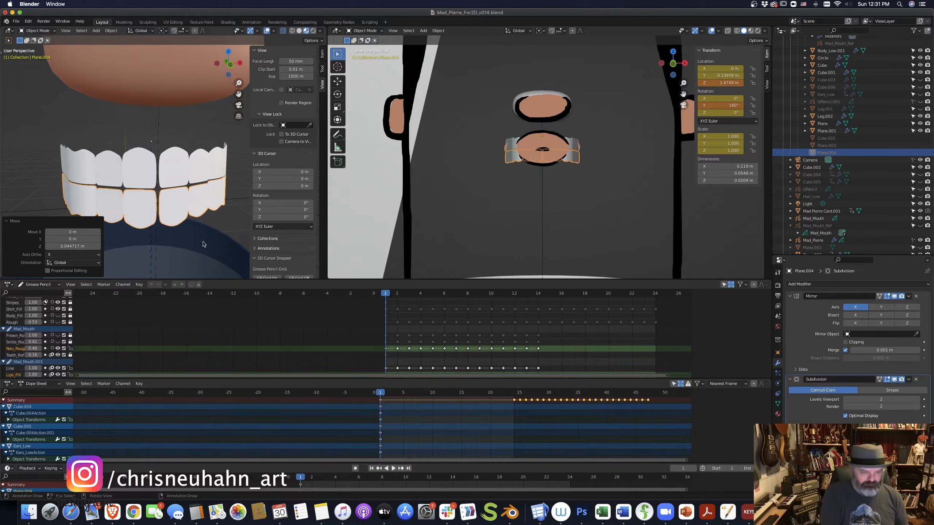
Scale the whole lower teeth mesh to about 0.839 and move it about 0.005 m along X to close the centre gap.
{"action": "key", "text": "Tab"}
{"action": "key", "text": "a"}
{"action": "key", "text": "s"}
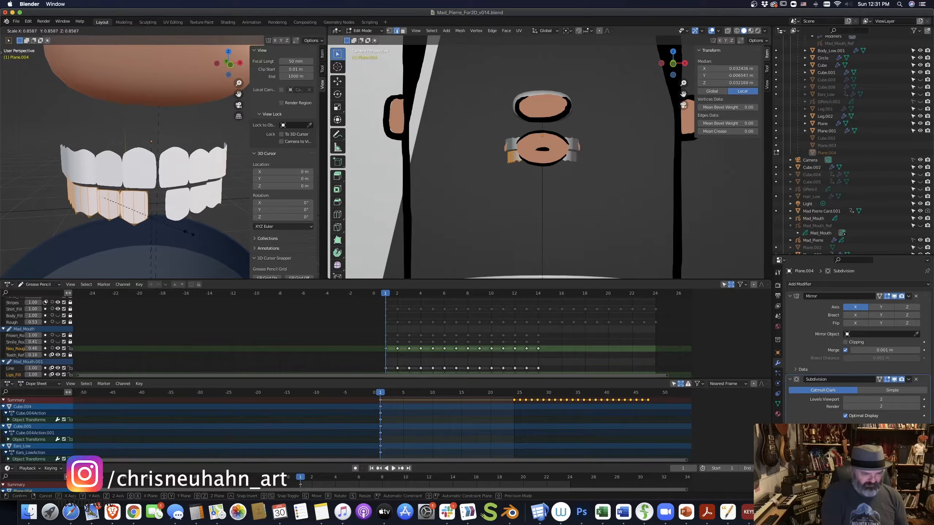
{"action": "left_click", "coordinate": [185, 234]}
{"action": "key", "text": "g"}
{"action": "key", "text": "x"}
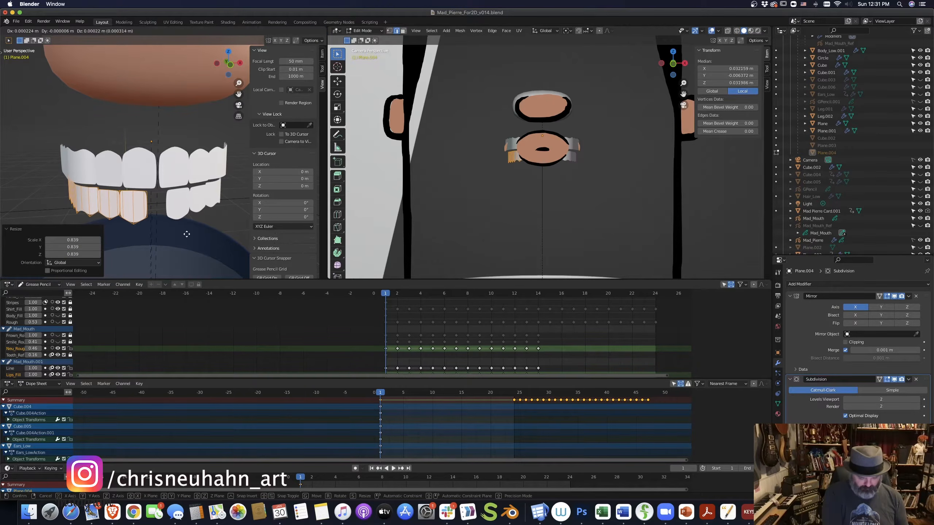
{"action": "left_click", "coordinate": [195, 235]}
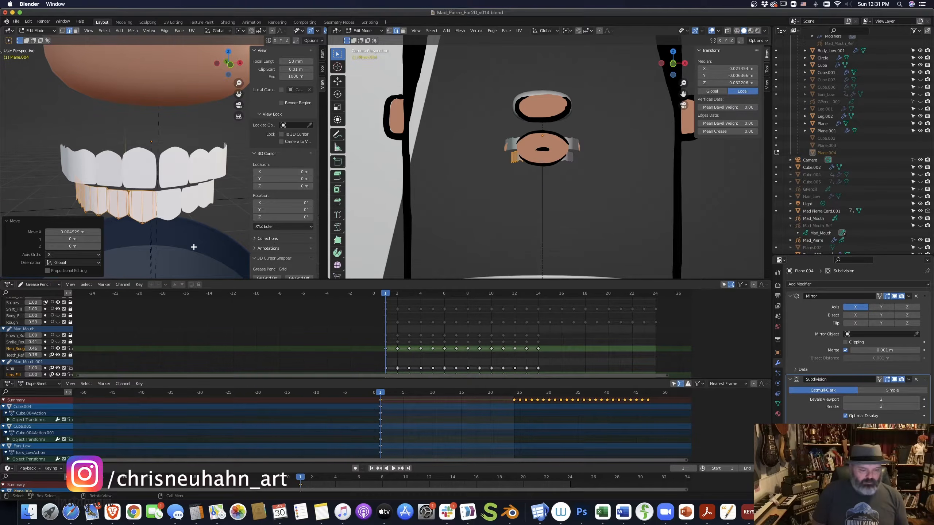
Test the lower teeth in playback and delete their transform keyframes at frame 1 in the Dope Sheet.
{"action": "key", "text": "Tab"}
{"action": "key", "text": "space"}
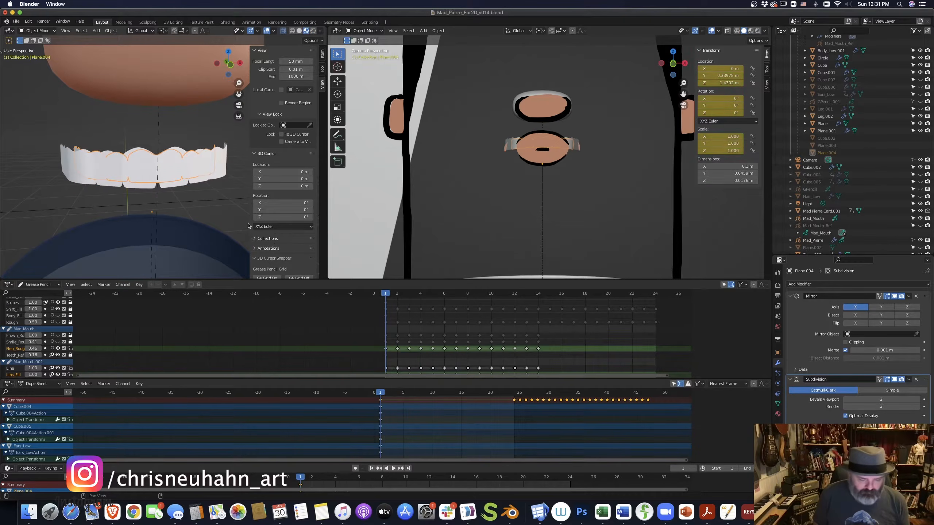
{"action": "key", "text": "Escape"}
{"action": "scroll", "coordinate": [364, 451], "scroll_direction": "down", "scroll_amount": 5}
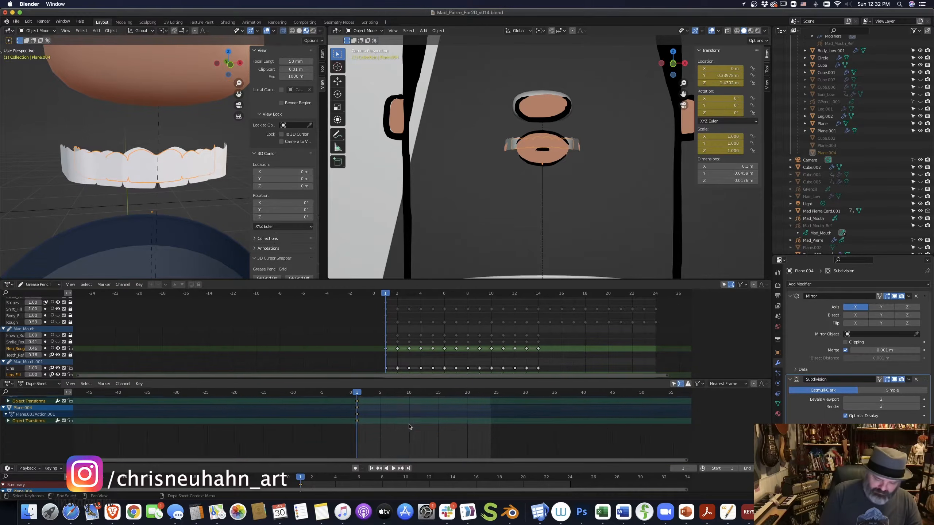
{"action": "left_click", "coordinate": [363, 447]}
Rotate the lower teeth 180° about Y again, move them about 0.046 m along Z and check their placement in playback.
{"action": "type", "text": "r"}
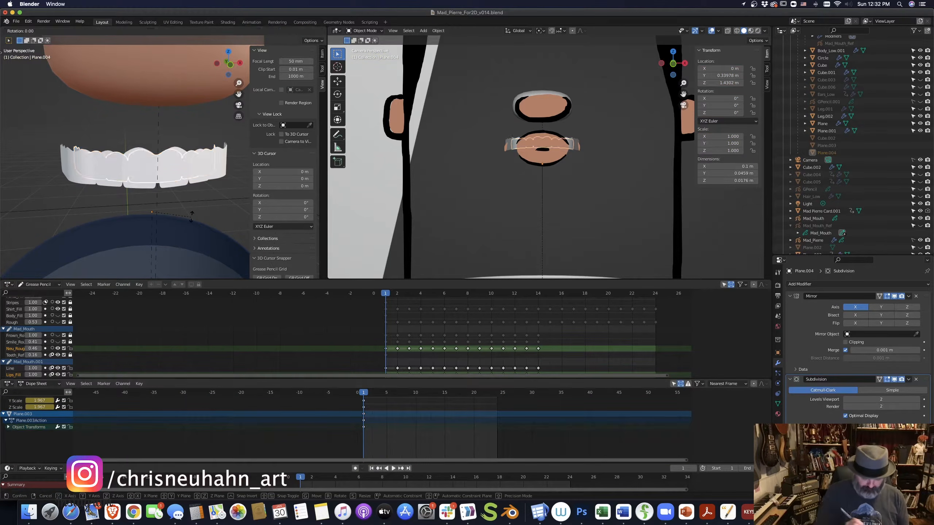
{"action": "type", "text": "y180"}
{"action": "key", "text": "Return"}
{"action": "key", "text": "g"}
{"action": "key", "text": "z"}
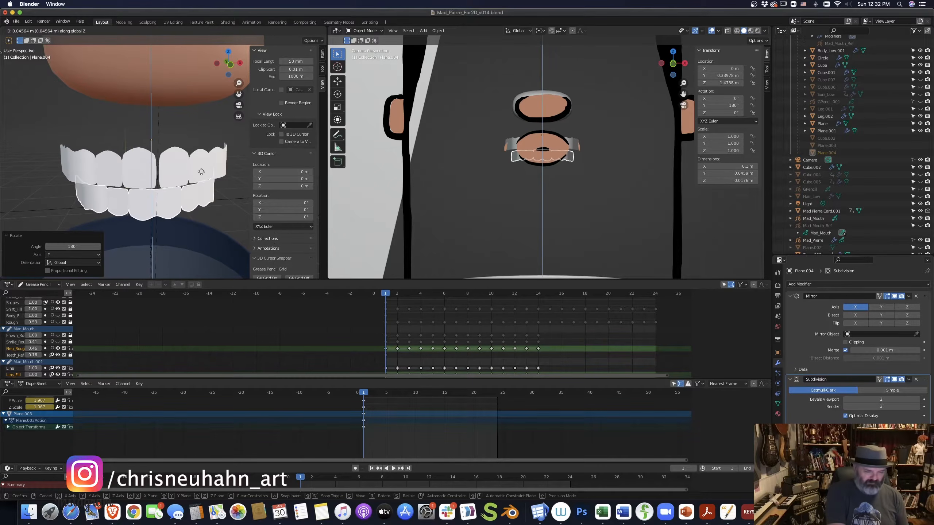
{"action": "left_click", "coordinate": [199, 232]}
{"action": "middle_click_drag", "start_coordinate": [199, 232], "coordinate": [192, 235]}
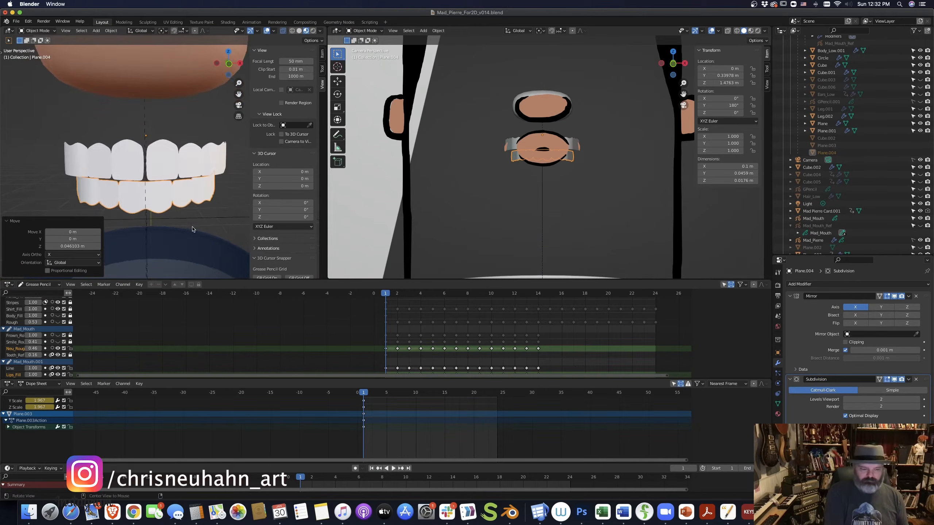
{"action": "key", "text": "space"}
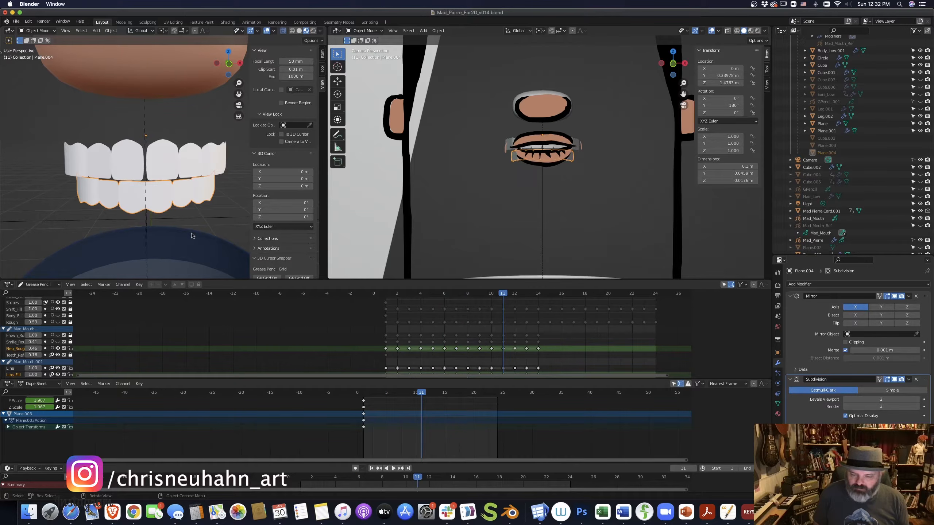
{"action": "key", "text": "Escape"}
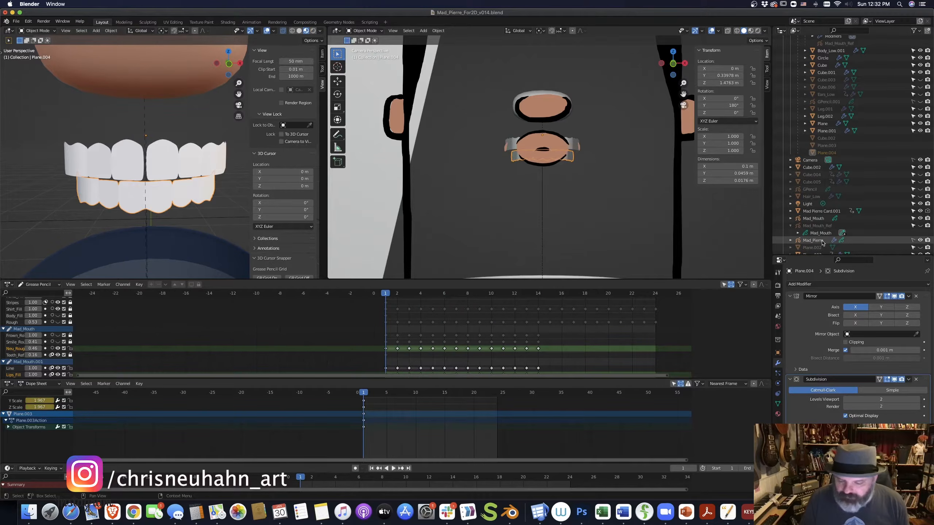
Switch the Mad_Mouth object to Draw Mode and add a Grease Pencil layer named Teeth_Up.
{"action": "left_click", "coordinate": [820, 218]}
{"action": "middle_click_drag", "start_coordinate": [604, 201], "coordinate": [606, 176], "text": "ctrl"}
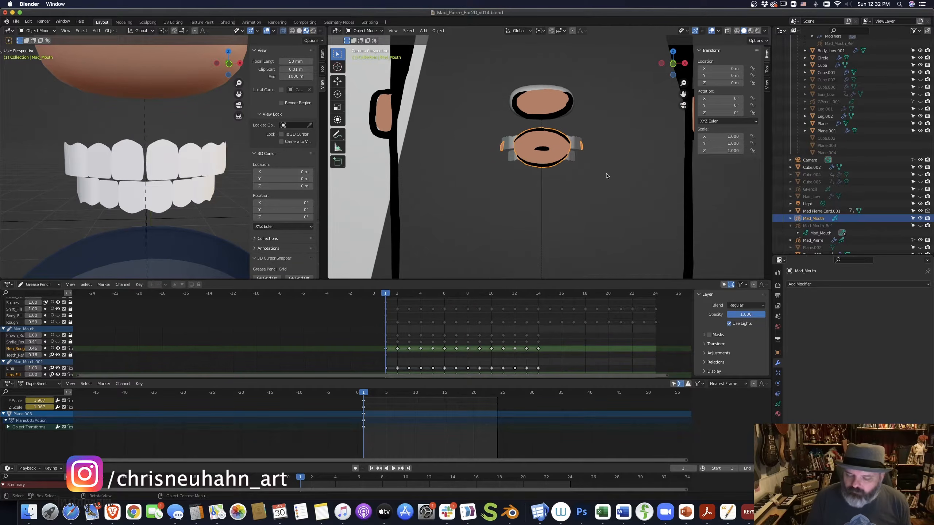
{"action": "key", "text": "ctrl+Tab"}
{"action": "left_click", "coordinate": [563, 181]}
{"action": "left_click", "coordinate": [777, 406]}
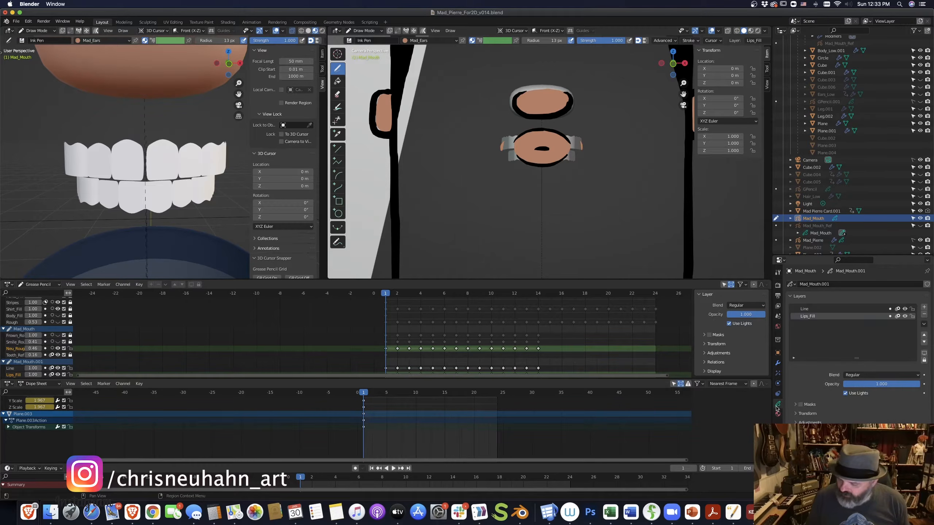
{"action": "left_click", "coordinate": [924, 307]}
{"action": "double_click", "coordinate": [814, 316]}
{"action": "type", "text": "Teeth_Up"}
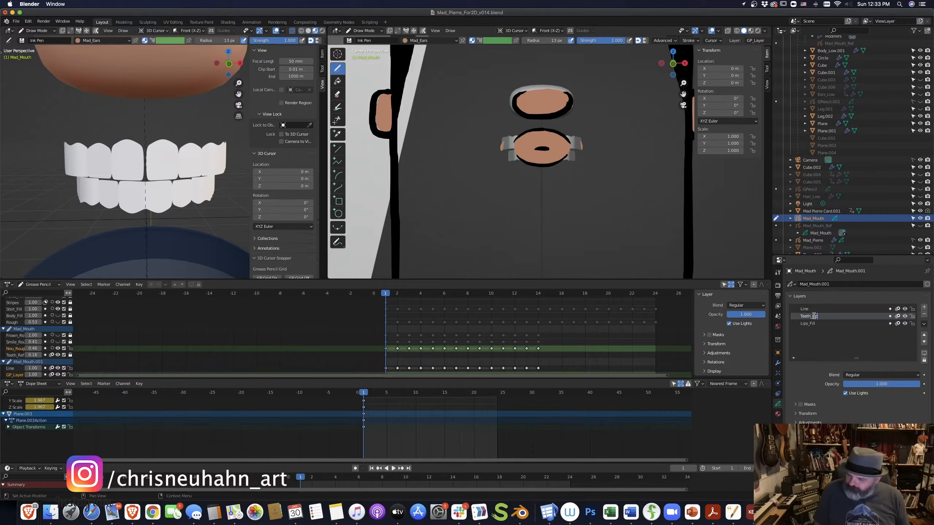
{"action": "key", "text": "Return"}
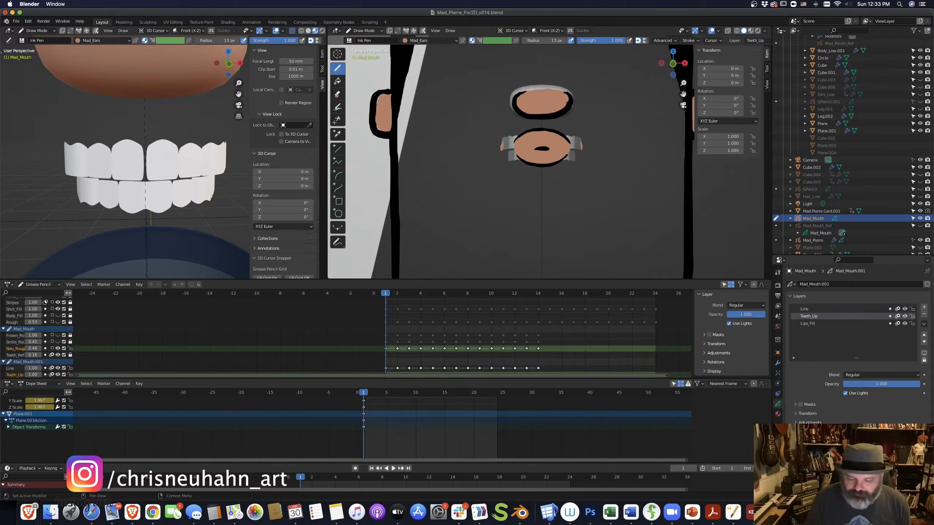
Turn on X-ray in the camera view to expose the 3D teeth behind the drawn mouth.
{"action": "left_click", "coordinate": [728, 30]}
{"action": "middle_click_drag", "start_coordinate": [596, 177], "coordinate": [597, 147], "text": "ctrl"}
{"action": "middle_click_drag", "start_coordinate": [597, 147], "coordinate": [589, 178], "text": "shift"}
Add a Mad_Mouth material named Mad_Teeth with Stroke disabled and a white fill.
{"action": "left_click", "coordinate": [778, 415]}
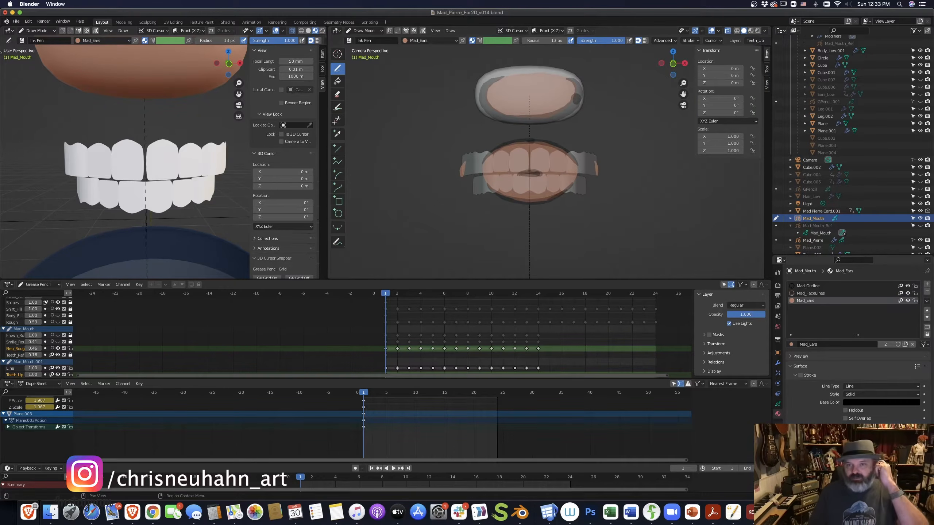
{"action": "left_click", "coordinate": [927, 284]}
{"action": "left_click", "coordinate": [858, 345]}
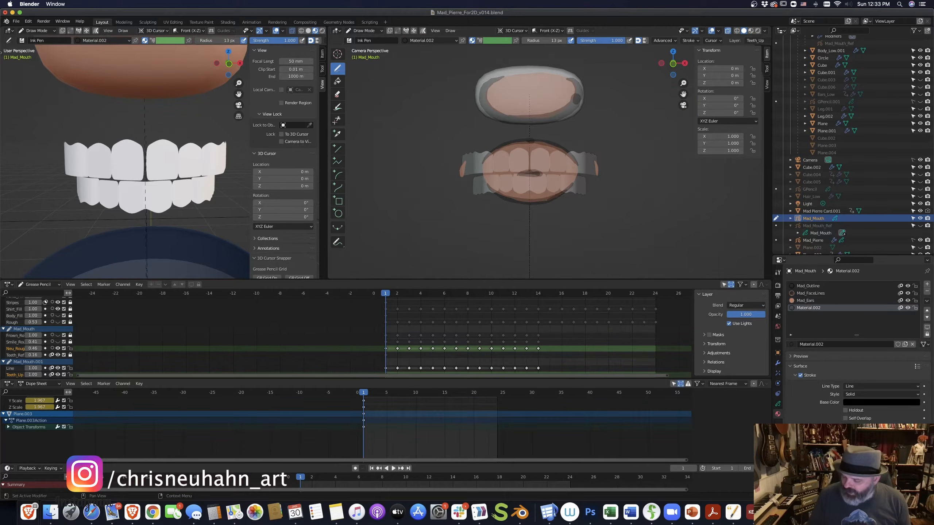
{"action": "left_click", "coordinate": [881, 446]}
{"action": "left_click_drag", "start_coordinate": [915, 357], "coordinate": [914, 344]}
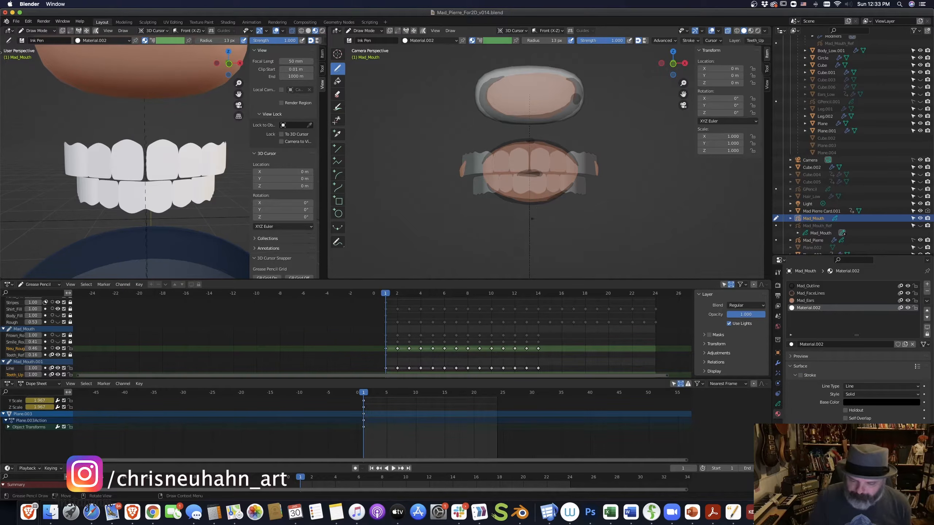
{"action": "scroll", "coordinate": [510, 253], "scroll_direction": "up", "scroll_amount": 2}
{"action": "double_click", "coordinate": [810, 308]}
{"action": "type", "text": "Mad_Teeth"}
{"action": "key", "text": "Return"}
Move the Teeth_Up layer below Lips_Fill and trace one upper front tooth as a filled shape, undoing stray strokes.
{"action": "left_click", "coordinate": [778, 404]}
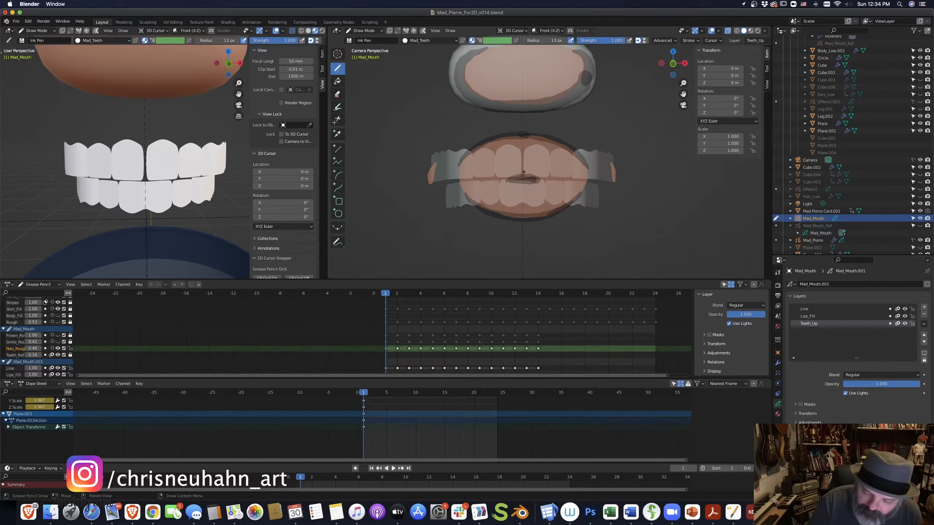
{"action": "mouse_move", "coordinate": [530, 145]}
{"action": "left_mouse_down"}
{"action": "mouse_move", "coordinate": [547, 149]}
{"action": "mouse_move", "coordinate": [548, 177]}
{"action": "left_mouse_up"}
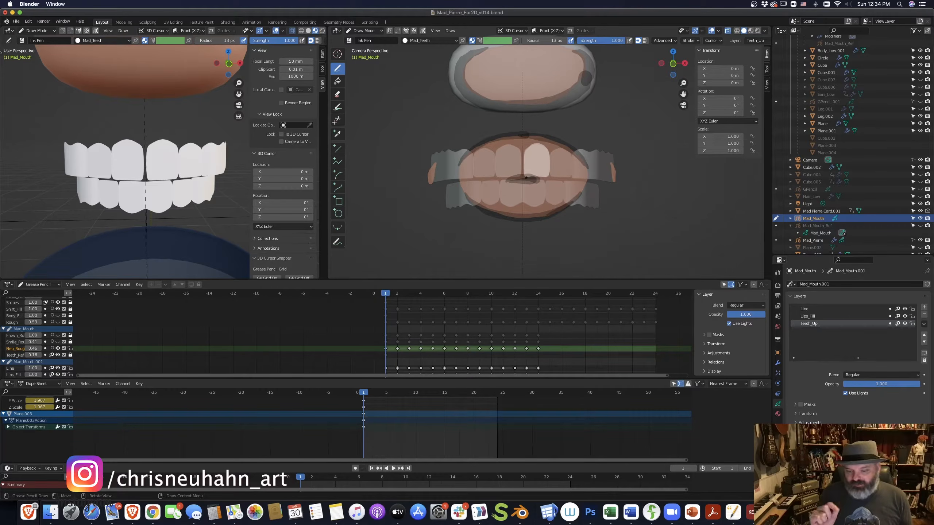
{"action": "key", "text": "super+z"}
{"action": "mouse_move", "coordinate": [523, 155]}
{"action": "left_mouse_down"}
{"action": "mouse_move", "coordinate": [547, 149]}
{"action": "mouse_move", "coordinate": [550, 174]}
{"action": "mouse_move", "coordinate": [536, 145]}
{"action": "mouse_move", "coordinate": [550, 159]}
{"action": "mouse_move", "coordinate": [526, 176]}
{"action": "left_mouse_up"}
{"action": "key", "text": "super+z"}
{"action": "key", "text": "super+z"}
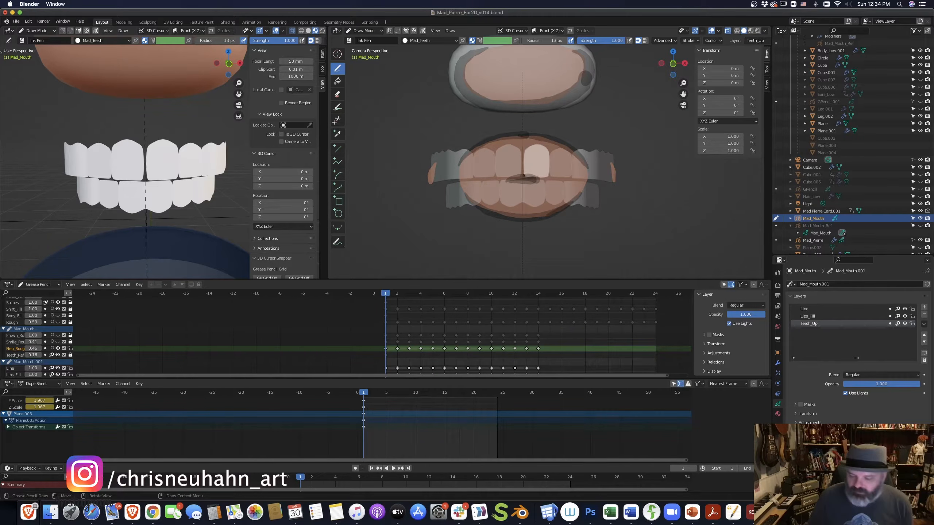
Enable Stroke on the Mad_Teeth material and set its stroke base colour to near white.
{"action": "left_click", "coordinate": [778, 414]}
{"action": "left_click", "coordinate": [800, 376]}
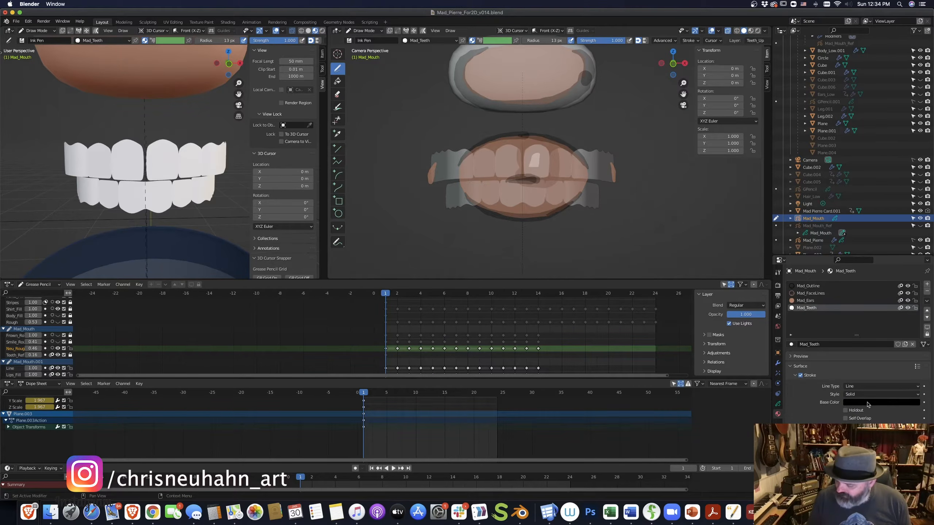
{"action": "left_click", "coordinate": [881, 402]}
{"action": "left_click_drag", "start_coordinate": [915, 348], "coordinate": [915, 306]}
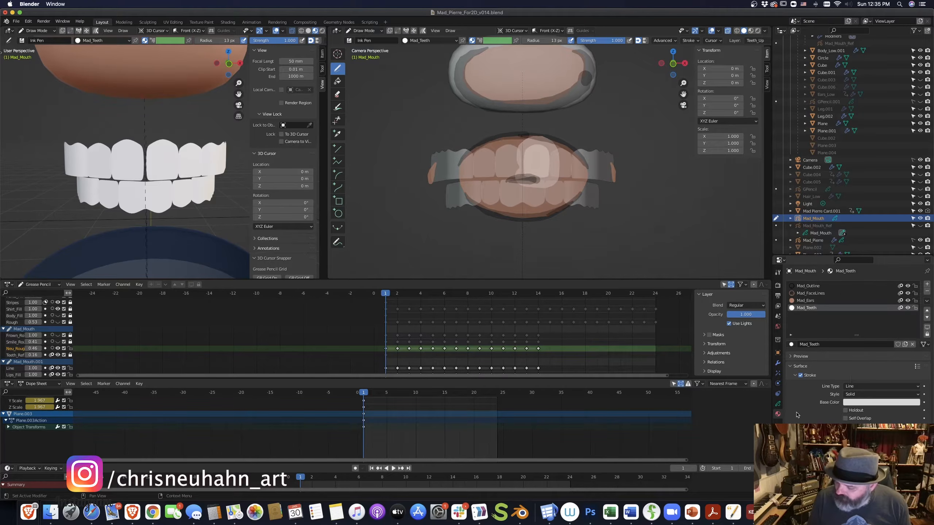
Turn on auto keying, and in Edit Mode lock all Mad_Mouth layers except Teeth_Up.
{"action": "left_click", "coordinate": [355, 468]}
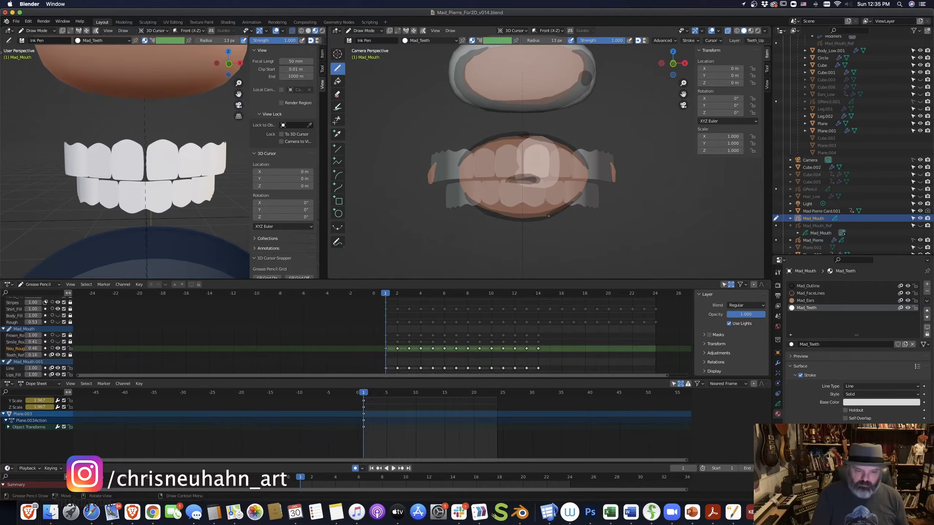
{"action": "key", "text": "ctrl+Tab"}
{"action": "left_click", "coordinate": [605, 208]}
{"action": "left_click", "coordinate": [779, 404]}
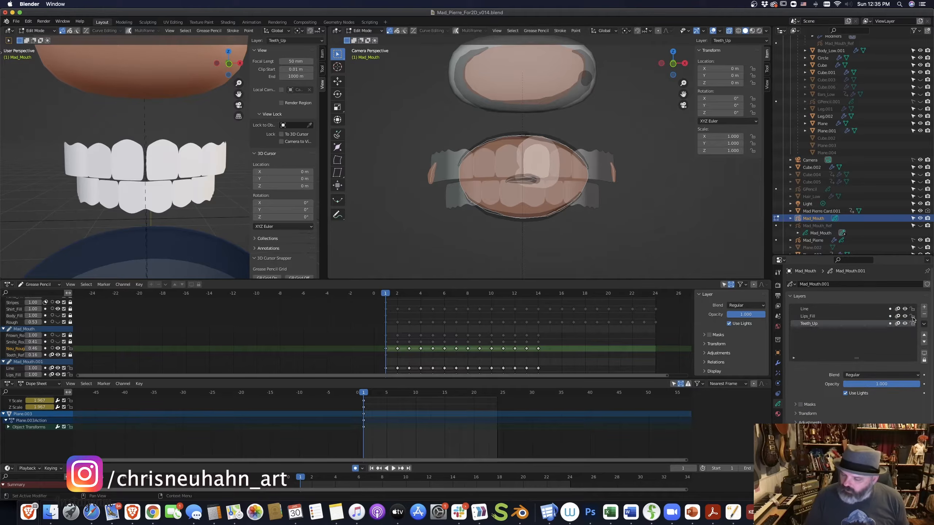
{"action": "left_click", "coordinate": [924, 324]}
{"action": "left_click", "coordinate": [898, 396]}
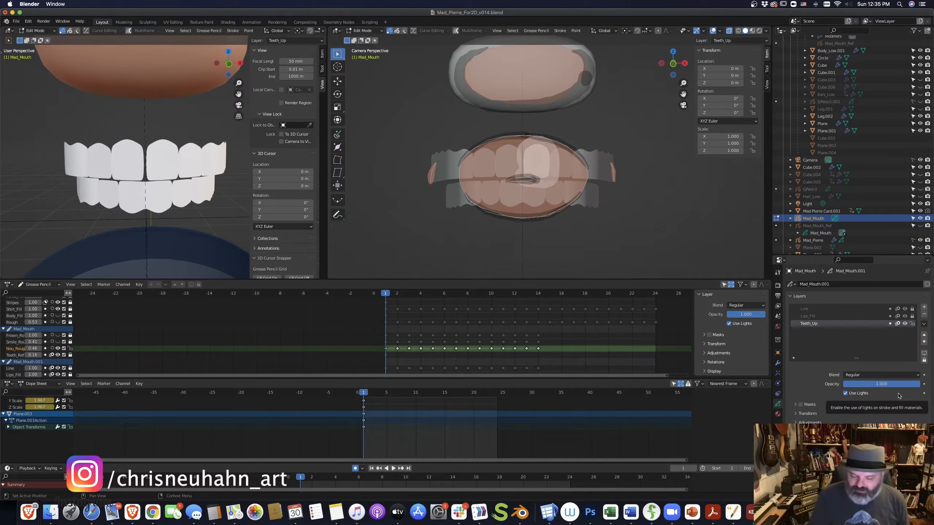
Delete every stroke on the Teeth_Up layer.
{"action": "key", "text": "a"}
{"action": "key", "text": "x"}
{"action": "left_click", "coordinate": [548, 194]}
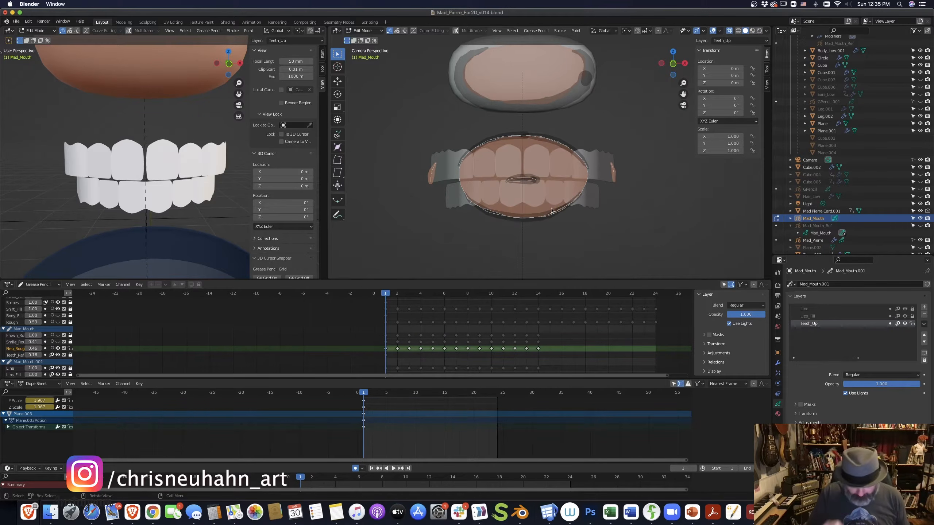
Darken the stroke base colour of the Mad_Teeth material to a light grey.
{"action": "left_click", "coordinate": [778, 414]}
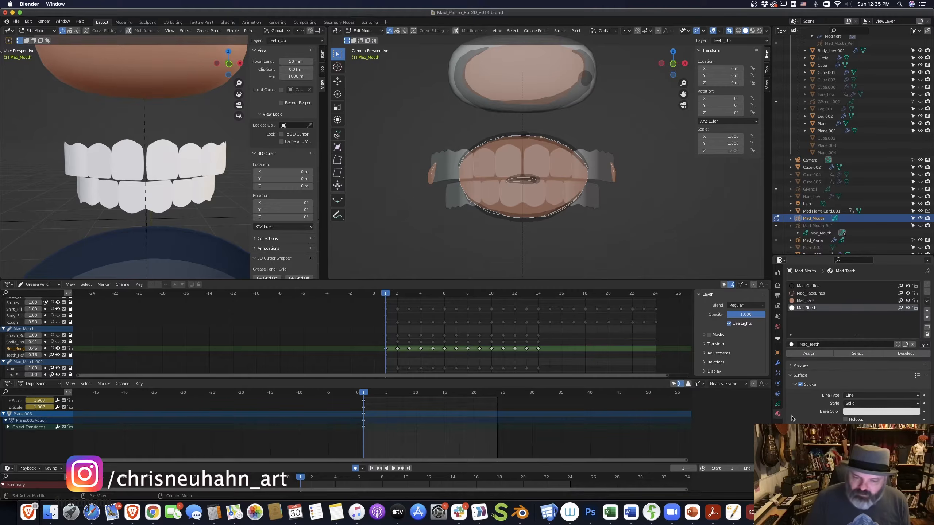
{"action": "left_click", "coordinate": [883, 411]}
{"action": "left_click_drag", "start_coordinate": [913, 315], "coordinate": [913, 322]}
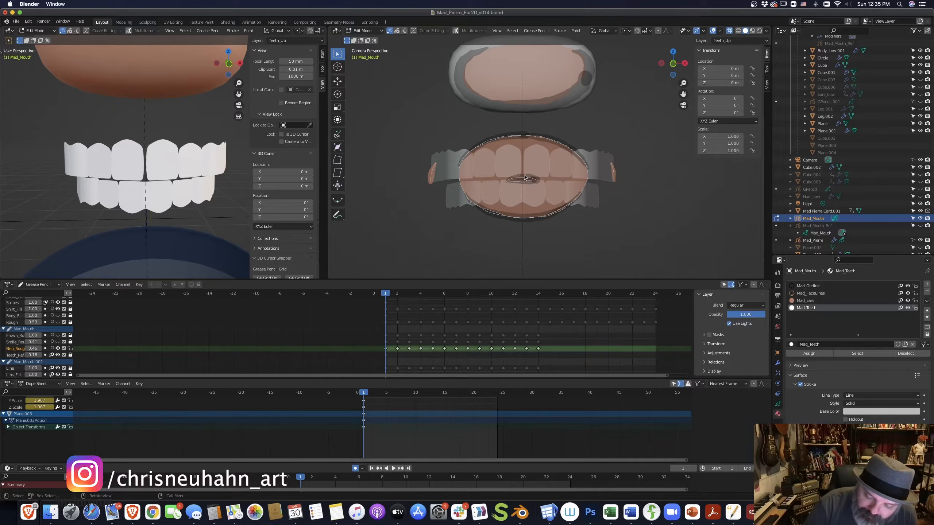
In Draw Mode, set the Ink Pen radius to 7 px and trace the right half of the upper teeth as filled shapes.
{"action": "key", "text": "Tab"}
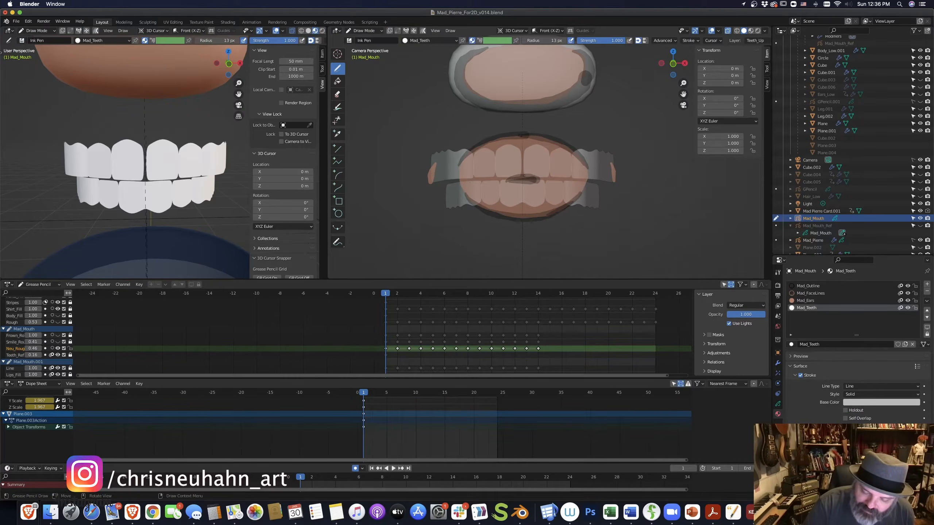
{"action": "key", "text": "ctrl+z"}
{"action": "key", "text": "f"}
{"action": "left_click", "coordinate": [612, 202]}
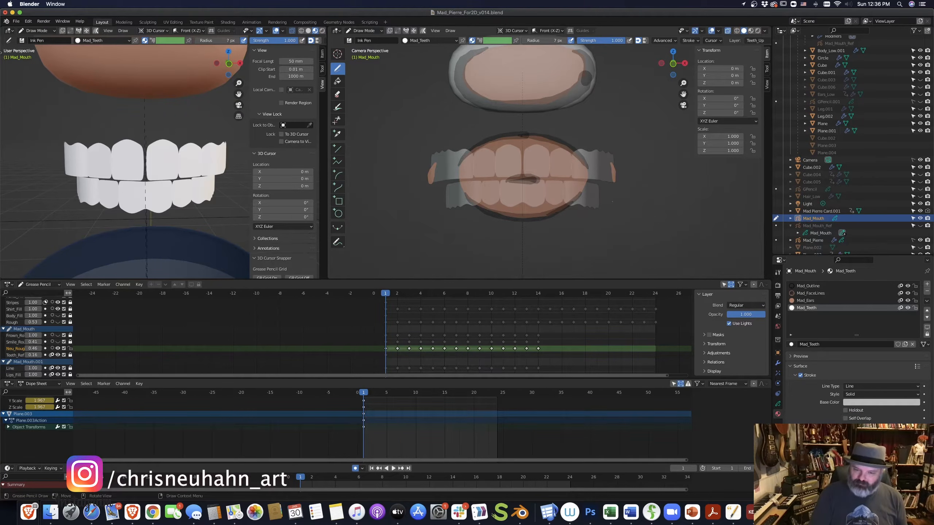
{"action": "mouse_move", "coordinate": [523, 164]}
{"action": "left_mouse_down"}
{"action": "mouse_move", "coordinate": [535, 146]}
{"action": "mouse_move", "coordinate": [547, 175]}
{"action": "left_mouse_up"}
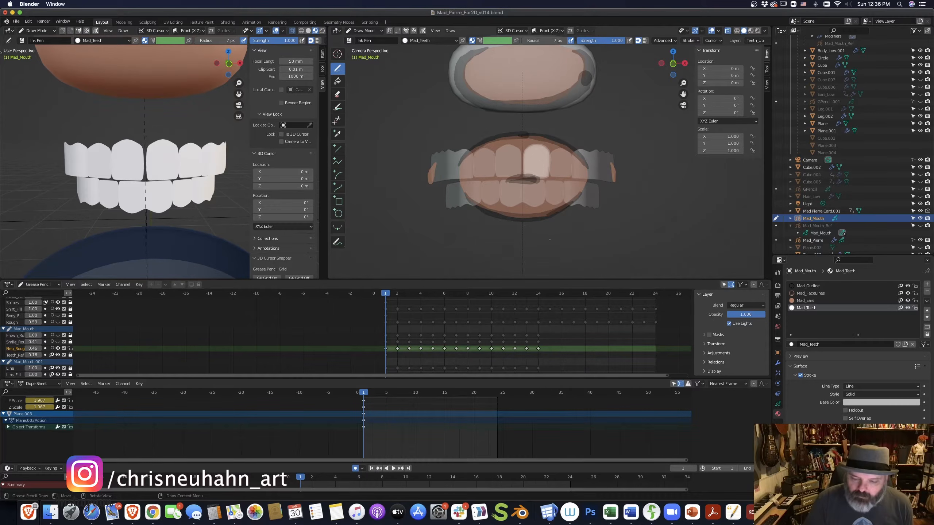
{"action": "mouse_move", "coordinate": [549, 159]}
{"action": "left_mouse_down"}
{"action": "mouse_move", "coordinate": [565, 154]}
{"action": "mouse_move", "coordinate": [567, 177]}
{"action": "mouse_move", "coordinate": [579, 165]}
{"action": "mouse_move", "coordinate": [578, 179]}
{"action": "left_mouse_up"}
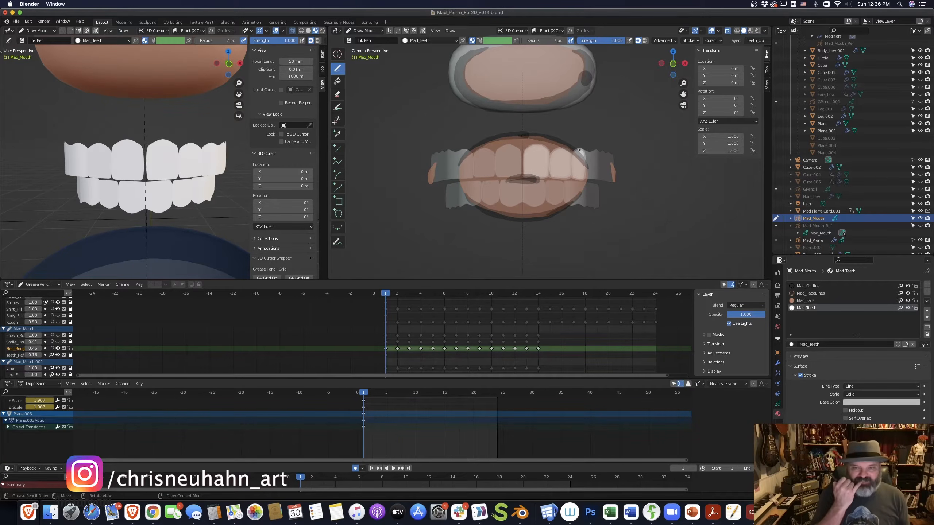
{"action": "left_click_drag", "start_coordinate": [586, 152], "coordinate": [586, 180]}
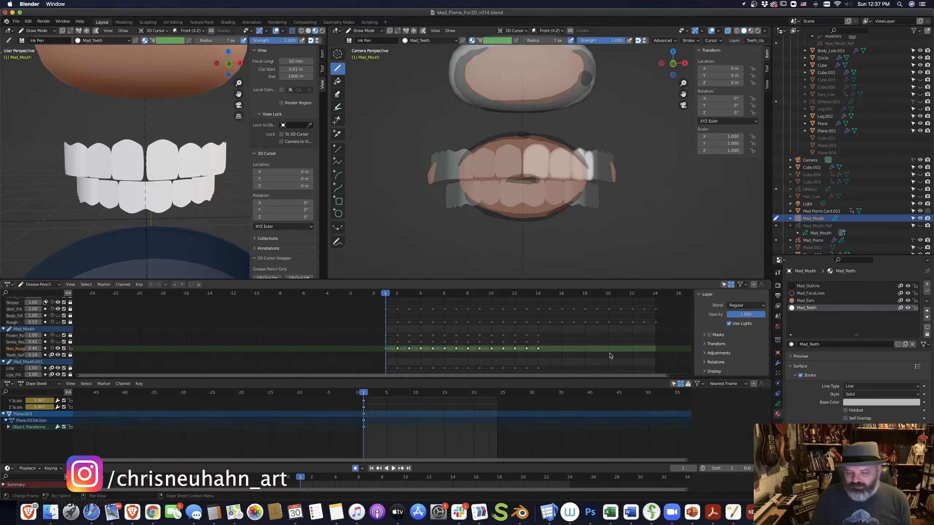
{"action": "mouse_move", "coordinate": [605, 151]}
{"action": "left_mouse_down"}
{"action": "mouse_move", "coordinate": [596, 181]}
{"action": "mouse_move", "coordinate": [594, 152]}
{"action": "left_mouse_up"}
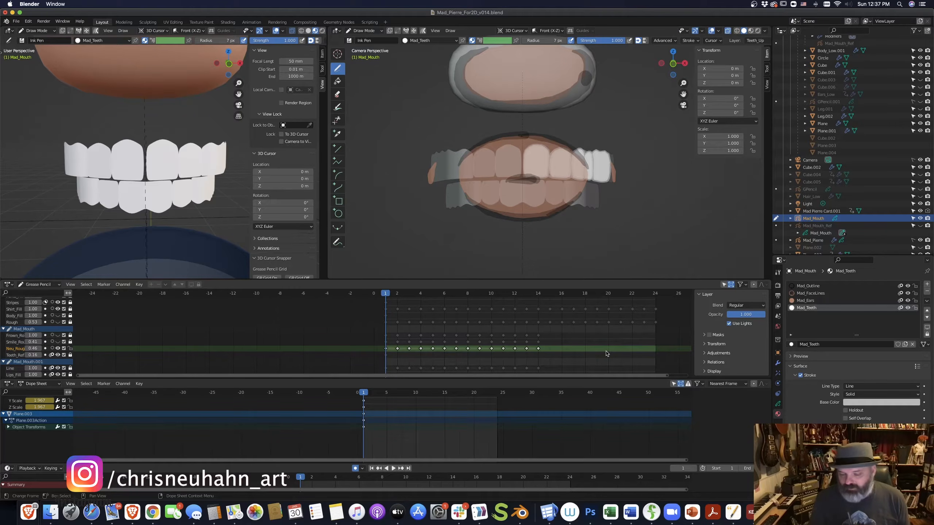
Trace the left half of the upper teeth on Teeth_Up, undoing stray strokes.
{"action": "mouse_move", "coordinate": [521, 171]}
{"action": "left_mouse_down"}
{"action": "mouse_move", "coordinate": [518, 149]}
{"action": "mouse_move", "coordinate": [501, 145]}
{"action": "mouse_move", "coordinate": [496, 177]}
{"action": "left_mouse_up"}
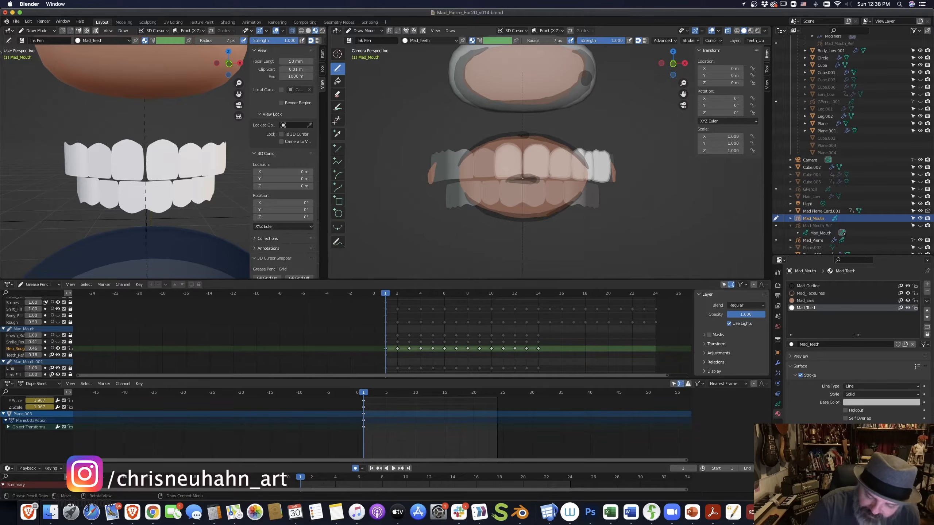
{"action": "key", "text": "ctrl+z"}
{"action": "mouse_move", "coordinate": [514, 147]}
{"action": "left_mouse_down"}
{"action": "mouse_move", "coordinate": [519, 171]}
{"action": "mouse_move", "coordinate": [502, 180]}
{"action": "mouse_move", "coordinate": [495, 158]}
{"action": "mouse_move", "coordinate": [510, 144]}
{"action": "mouse_move", "coordinate": [515, 178]}
{"action": "mouse_move", "coordinate": [495, 167]}
{"action": "mouse_move", "coordinate": [507, 144]}
{"action": "mouse_move", "coordinate": [502, 178]}
{"action": "mouse_move", "coordinate": [518, 169]}
{"action": "mouse_move", "coordinate": [515, 146]}
{"action": "left_mouse_up"}
{"action": "key", "text": "ctrl+z"}
{"action": "key", "text": "ctrl+z"}
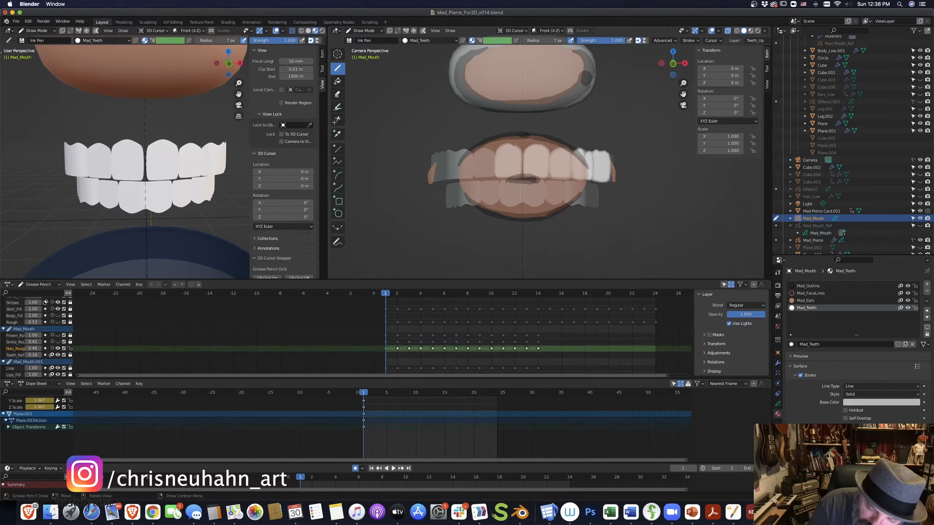
{"action": "mouse_move", "coordinate": [431, 179]}
{"action": "left_mouse_down"}
{"action": "mouse_move", "coordinate": [436, 151]}
{"action": "mouse_move", "coordinate": [447, 148]}
{"action": "mouse_move", "coordinate": [451, 173]}
{"action": "mouse_move", "coordinate": [434, 183]}
{"action": "left_mouse_up"}
{"action": "mouse_move", "coordinate": [454, 150]}
{"action": "left_mouse_down"}
{"action": "mouse_move", "coordinate": [445, 153]}
{"action": "mouse_move", "coordinate": [451, 184]}
{"action": "mouse_move", "coordinate": [454, 150]}
{"action": "mouse_move", "coordinate": [473, 153]}
{"action": "mouse_move", "coordinate": [465, 185]}
{"action": "mouse_move", "coordinate": [463, 149]}
{"action": "mouse_move", "coordinate": [461, 182]}
{"action": "mouse_move", "coordinate": [474, 161]}
{"action": "mouse_move", "coordinate": [483, 173]}
{"action": "mouse_move", "coordinate": [474, 175]}
{"action": "left_mouse_up"}
{"action": "key", "text": "ctrl+z"}
{"action": "key", "text": "ctrl+z"}
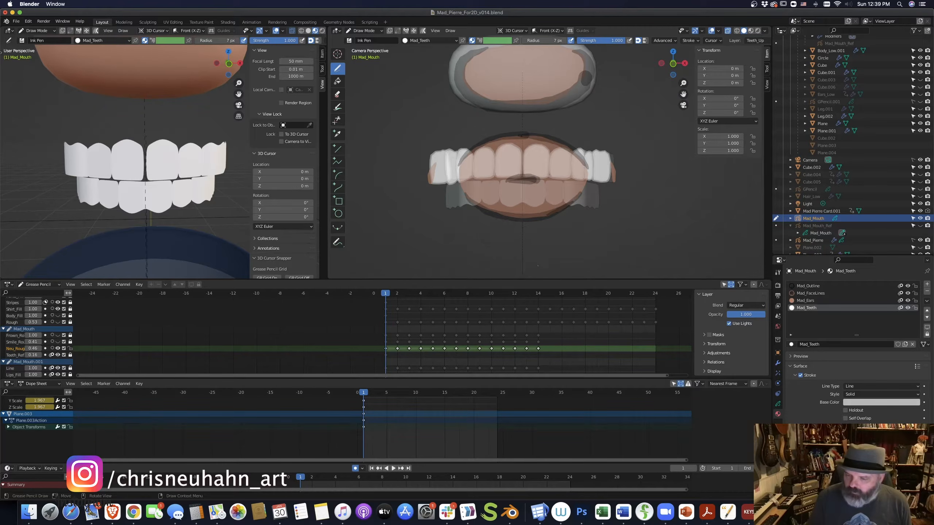
Disable Stroke on the Mad_Teeth material and step through the mouth frames to check the upper teeth.
{"action": "key", "text": "Right"}
{"action": "key", "text": "Right"}
{"action": "key", "text": "Right"}
{"action": "key", "text": "Right"}
{"action": "key", "text": "Right"}
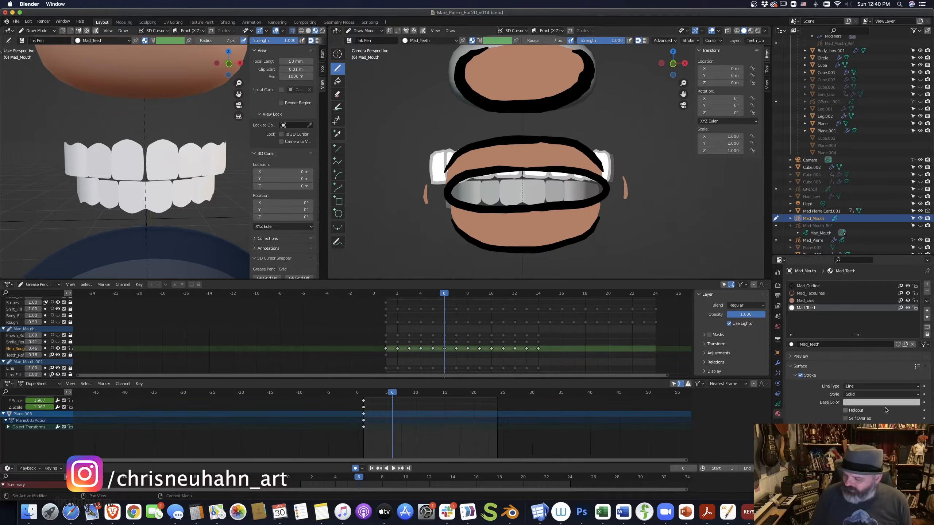
{"action": "left_click", "coordinate": [801, 375]}
{"action": "key", "text": "Left"}
{"action": "key", "text": "Left"}
{"action": "key", "text": "Right"}
{"action": "key", "text": "Right"}
{"action": "key", "text": "Left"}
{"action": "key", "text": "Right"}
{"action": "key", "text": "Right"}
{"action": "key", "text": "Left"}
{"action": "key", "text": "Left"}
Delete the Teeth_Ref keyframe at frame 1 and turn on X-ray in the camera view.
{"action": "mouse_move", "coordinate": [447, 376]}
{"action": "middle_mouse_down"}
{"action": "mouse_move", "coordinate": [448, 350]}
{"action": "mouse_move", "coordinate": [464, 368]}
{"action": "middle_mouse_up"}
{"action": "left_click", "coordinate": [406, 348]}
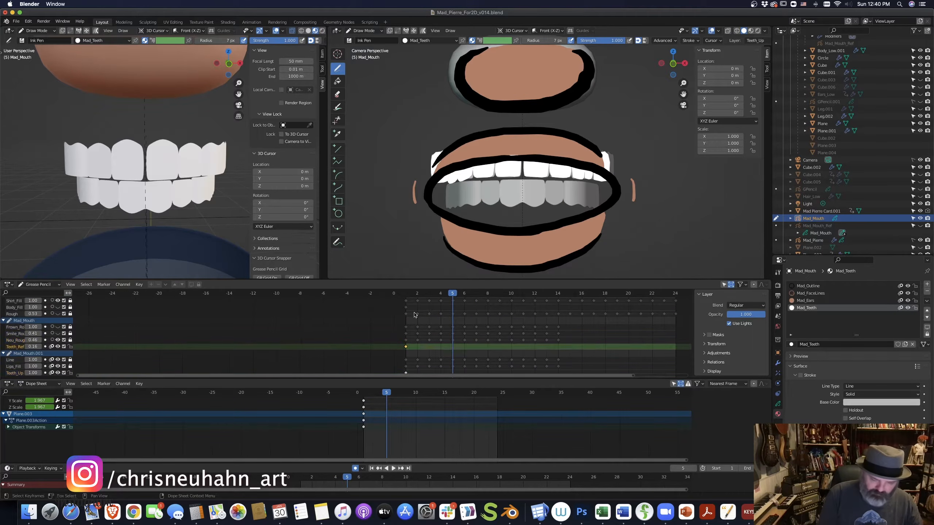
{"action": "left_click", "coordinate": [406, 295]}
{"action": "key", "text": "x"}
{"action": "left_click", "coordinate": [402, 349]}
{"action": "left_click", "coordinate": [728, 32]}
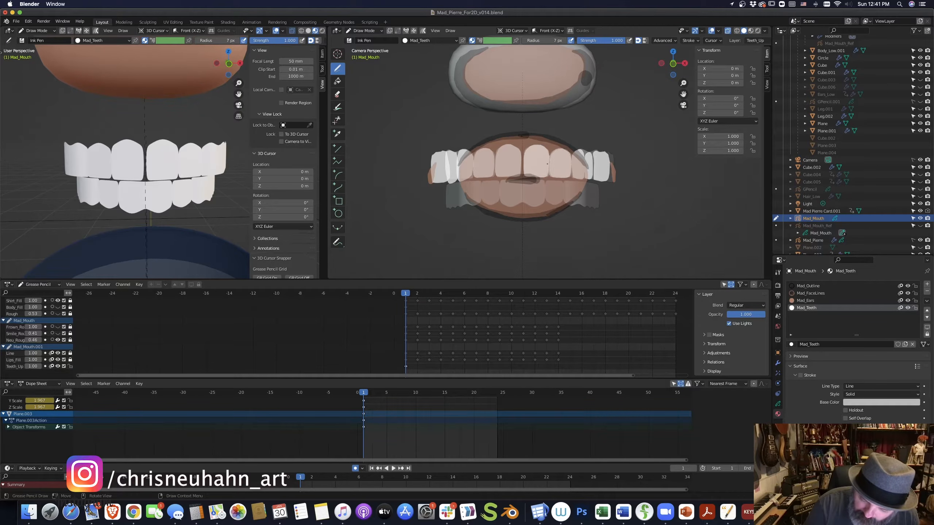
Turn off auto keying, step to frame 10 and turn off X-ray to check the upper teeth against the lips.
{"action": "key", "text": "Right"}
{"action": "key", "text": "Right"}
{"action": "key", "text": "Right"}
{"action": "key", "text": "Right"}
{"action": "key", "text": "Right"}
{"action": "key", "text": "Right"}
{"action": "key", "text": "Right"}
{"action": "key", "text": "Right"}
{"action": "key", "text": "Right"}
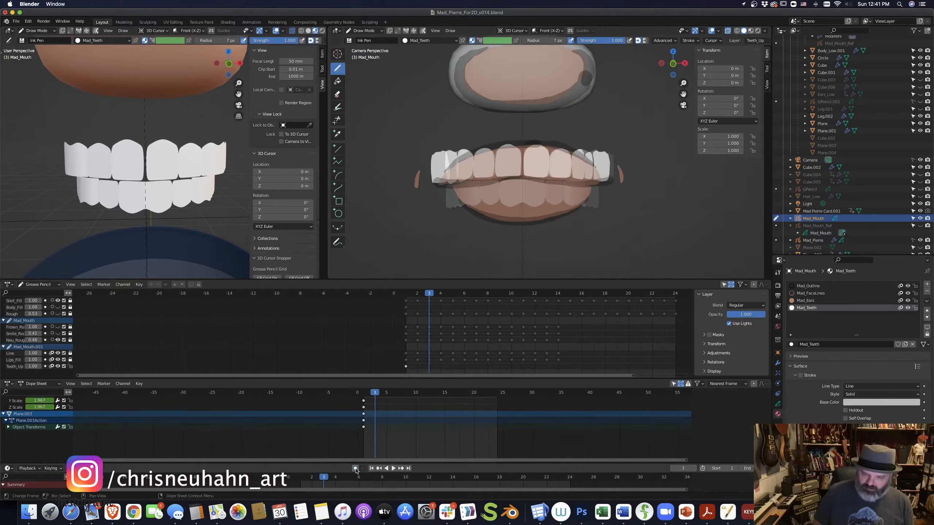
{"action": "left_click", "coordinate": [355, 469]}
{"action": "left_click", "coordinate": [728, 31]}
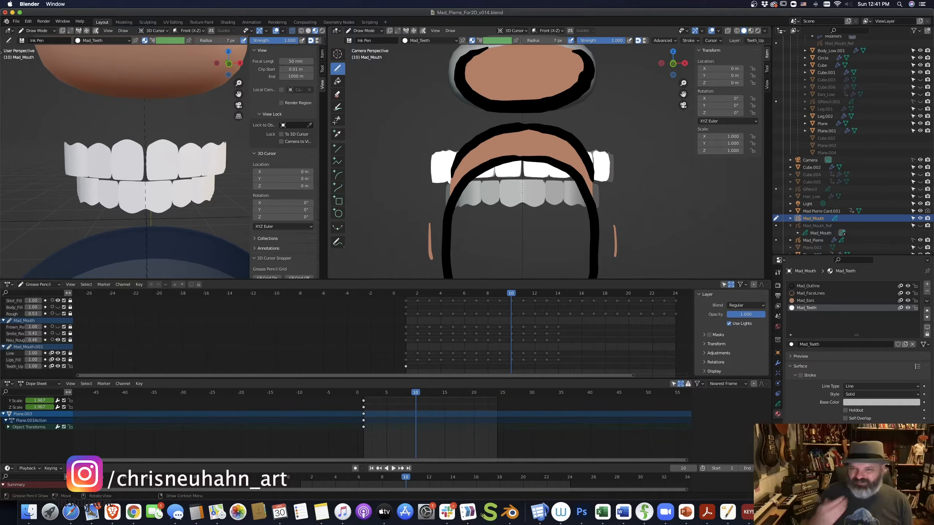
With X-ray on, draw another filled stroke over the outermost right upper tooth, and check it without X-ray at frame 12.
{"action": "key", "text": "alt+z"}
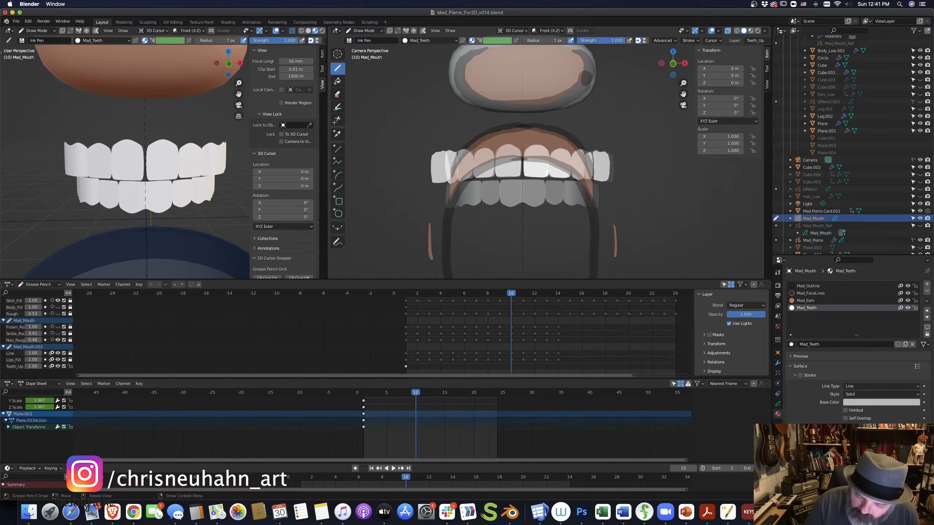
{"action": "mouse_move", "coordinate": [604, 152]}
{"action": "left_mouse_down"}
{"action": "mouse_move", "coordinate": [601, 183]}
{"action": "mouse_move", "coordinate": [591, 162]}
{"action": "left_mouse_up"}
{"action": "left_click", "coordinate": [727, 32]}
{"action": "key", "text": "Right"}
{"action": "key", "text": "Right"}
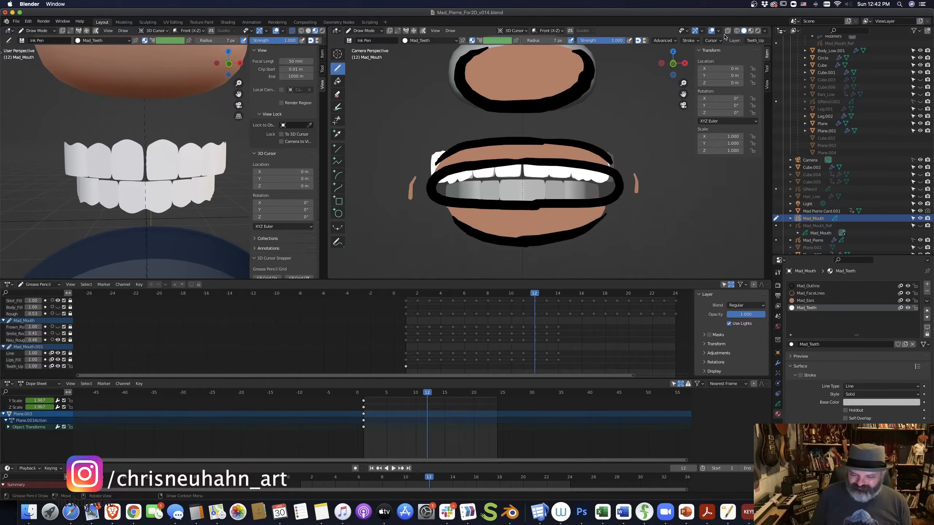
{"action": "left_click", "coordinate": [927, 301]}
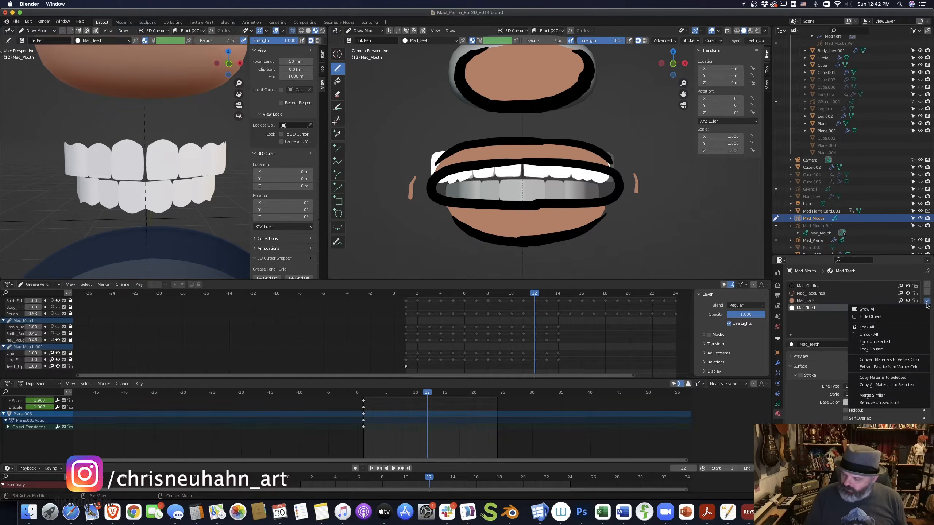
{"action": "left_click", "coordinate": [778, 403]}
{"action": "key", "text": "ctrl+Tab"}
{"action": "left_click", "coordinate": [595, 250]}
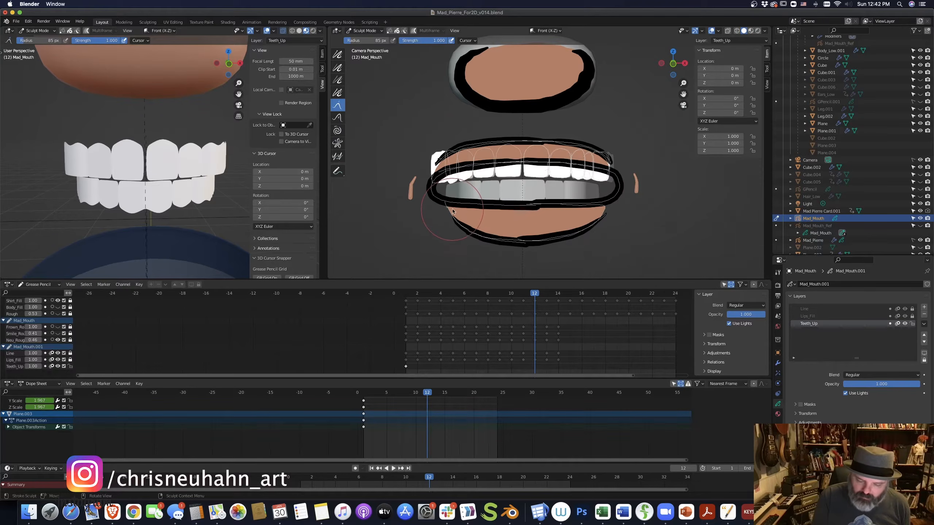
{"action": "scroll", "coordinate": [188, 192], "scroll_direction": "down", "scroll_amount": 6}
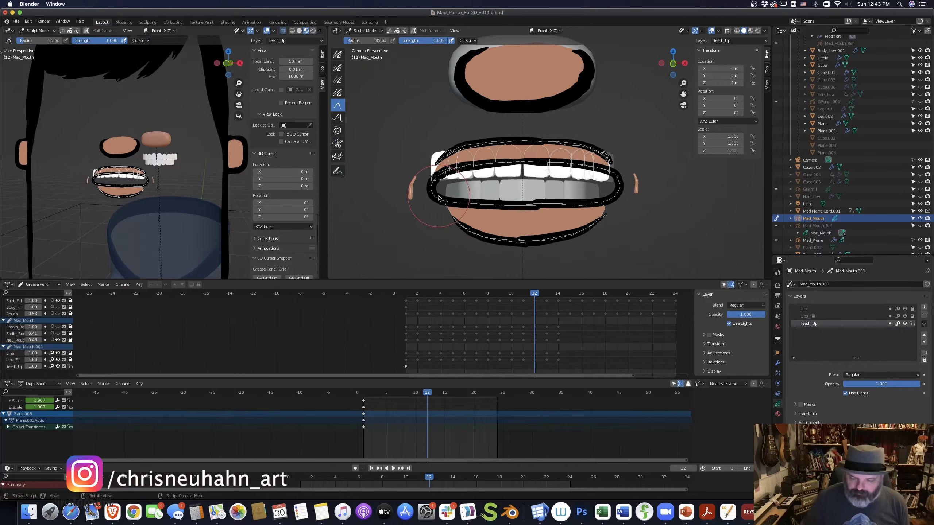
In Edit Mode at frame 6, delete the left half of the upper teeth and retrace it in Draw Mode with X-ray on.
{"action": "key", "text": "Tab"}
{"action": "key", "text": "space"}
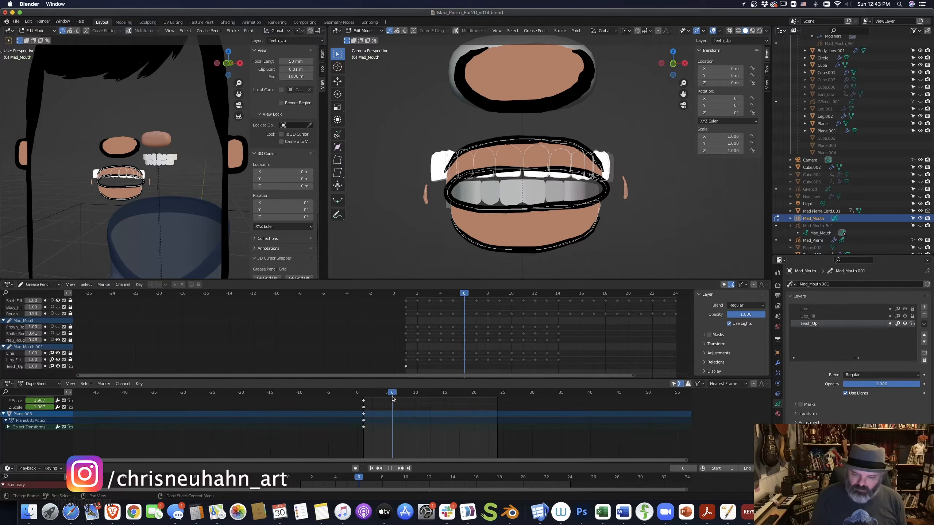
{"action": "left_click_drag", "start_coordinate": [402, 118], "coordinate": [522, 227]}
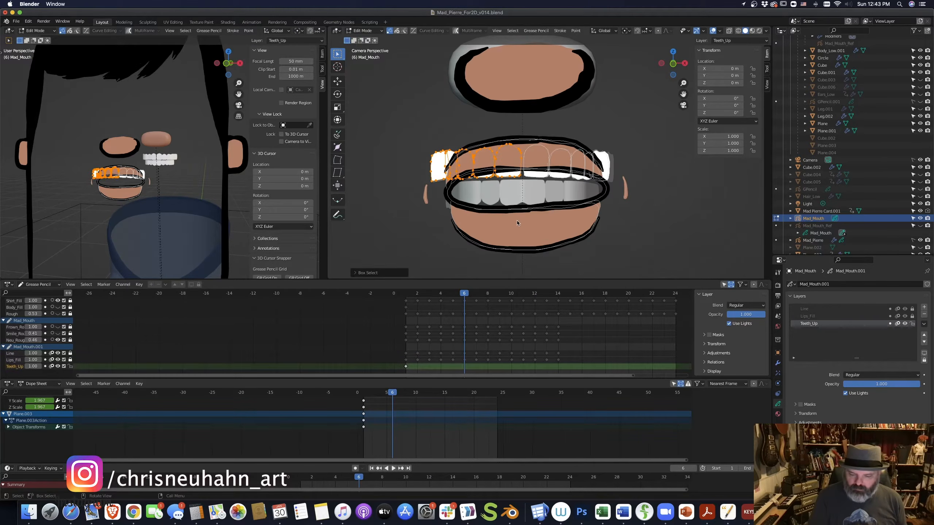
{"action": "key", "text": "x"}
{"action": "left_click", "coordinate": [506, 217]}
{"action": "key", "text": "alt+z"}
{"action": "key", "text": "ctrl+Tab"}
{"action": "left_click", "coordinate": [551, 183]}
{"action": "mouse_move", "coordinate": [520, 151]}
{"action": "left_mouse_down"}
{"action": "mouse_move", "coordinate": [500, 148]}
{"action": "mouse_move", "coordinate": [496, 173]}
{"action": "mouse_move", "coordinate": [520, 176]}
{"action": "mouse_move", "coordinate": [520, 153]}
{"action": "mouse_move", "coordinate": [508, 177]}
{"action": "mouse_move", "coordinate": [521, 151]}
{"action": "mouse_move", "coordinate": [513, 147]}
{"action": "mouse_move", "coordinate": [487, 177]}
{"action": "mouse_move", "coordinate": [465, 152]}
{"action": "mouse_move", "coordinate": [459, 176]}
{"action": "mouse_move", "coordinate": [458, 166]}
{"action": "mouse_move", "coordinate": [436, 169]}
{"action": "mouse_move", "coordinate": [453, 179]}
{"action": "left_mouse_up"}
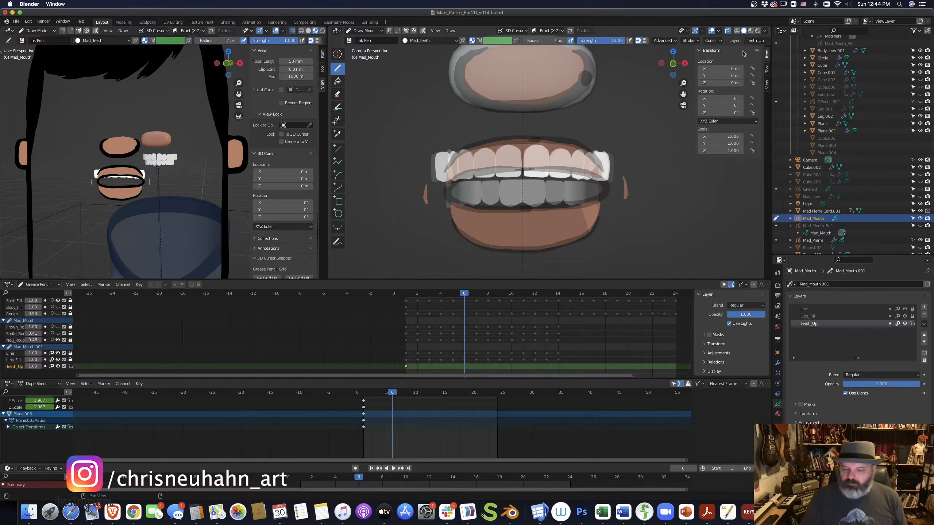
Turn off X-ray and play the mouth frames to check the retraced upper teeth.
{"action": "left_click", "coordinate": [728, 32]}
{"action": "key", "text": "space"}
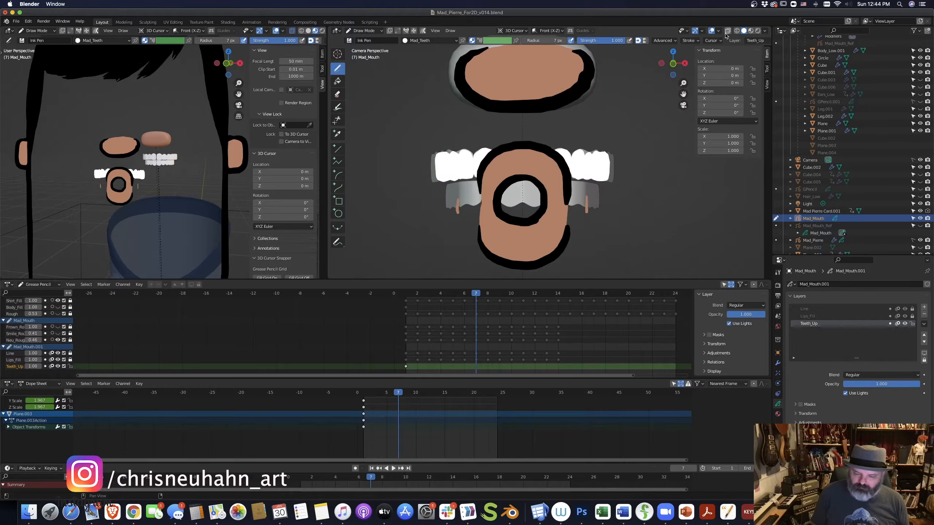
{"action": "key", "text": "Escape"}
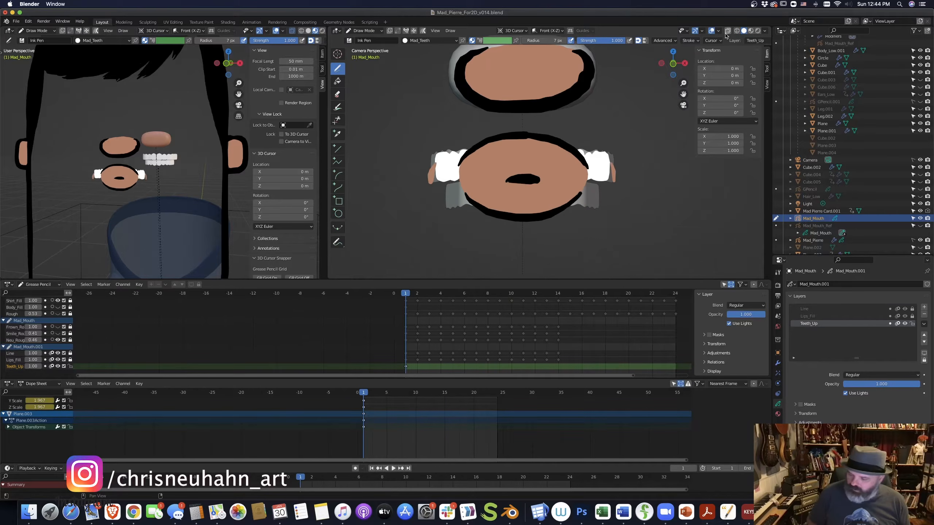
Add a Mad_Mouth layer named Teeth_Low and place it below Teeth_Up.
{"action": "left_click", "coordinate": [924, 307]}
{"action": "double_click", "coordinate": [807, 331]}
{"action": "double_click", "coordinate": [807, 324]}
{"action": "type", "text": "Teeth_Low"}
{"action": "key", "text": "Return"}
{"action": "left_click", "coordinate": [924, 342]}
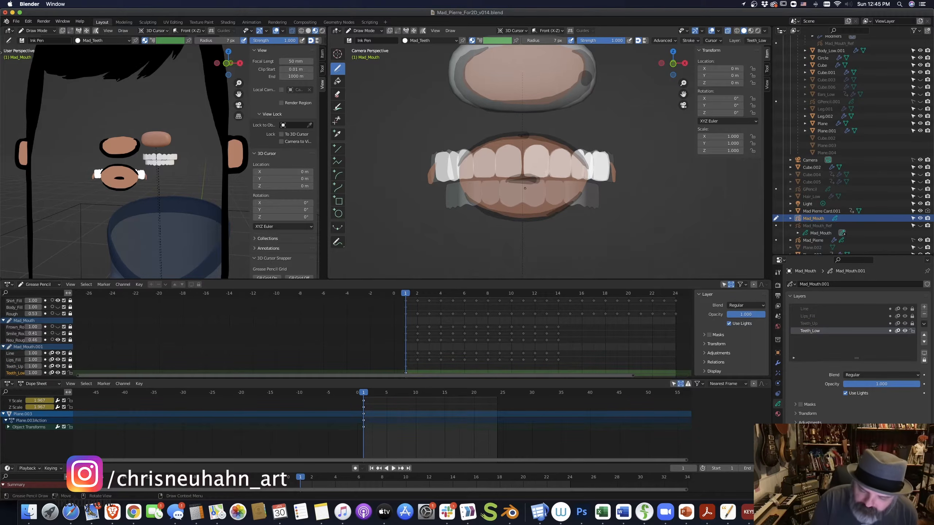
Trace all the lower teeth as filled shapes on the Teeth_Low layer, using the modelled teeth as reference.
{"action": "mouse_move", "coordinate": [538, 181]}
{"action": "left_mouse_down"}
{"action": "mouse_move", "coordinate": [544, 192]}
{"action": "mouse_move", "coordinate": [522, 200]}
{"action": "left_mouse_up"}
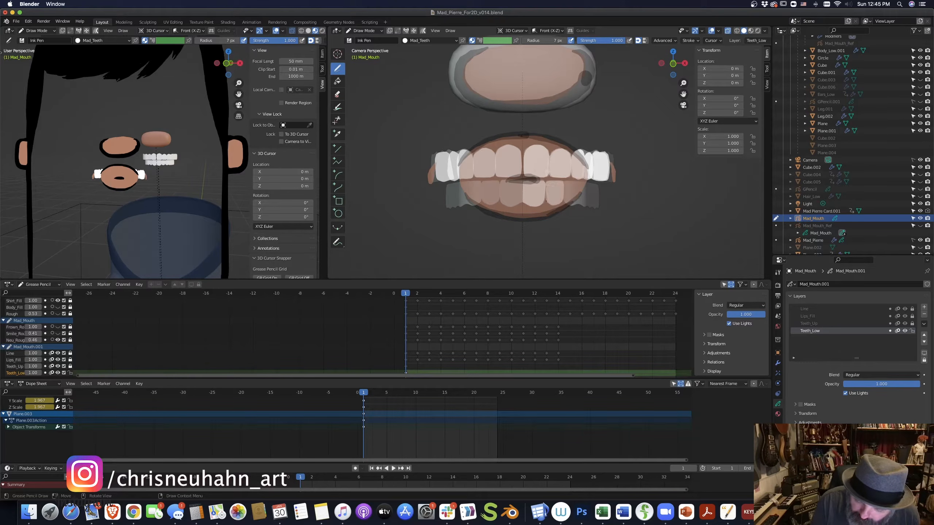
{"action": "mouse_move", "coordinate": [567, 182]}
{"action": "left_mouse_down"}
{"action": "mouse_move", "coordinate": [577, 205]}
{"action": "mouse_move", "coordinate": [595, 210]}
{"action": "mouse_move", "coordinate": [582, 185]}
{"action": "left_mouse_up"}
{"action": "mouse_move", "coordinate": [505, 180]}
{"action": "left_mouse_down"}
{"action": "mouse_move", "coordinate": [511, 208]}
{"action": "mouse_move", "coordinate": [456, 206]}
{"action": "left_mouse_up"}
Play and step through the mouth frames to check the upper and lower teeth behind the lips.
{"action": "key", "text": "space"}
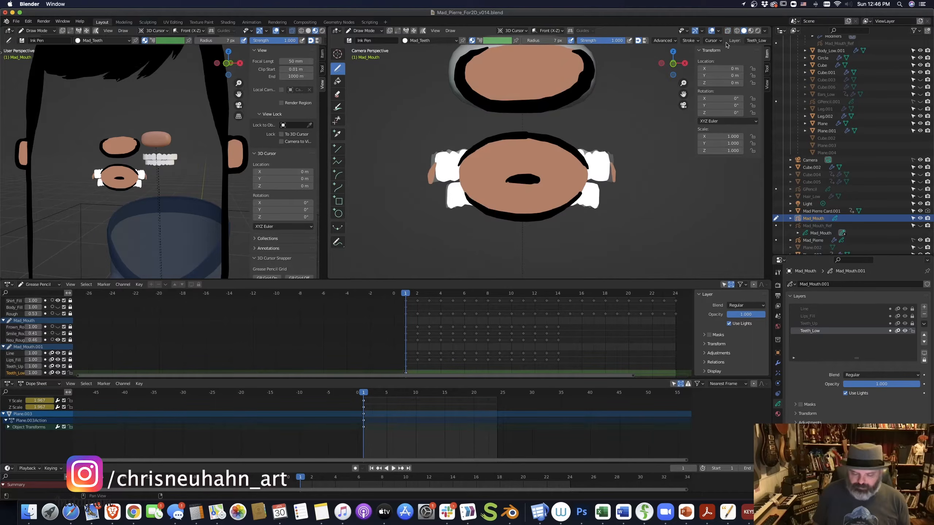
{"action": "key", "text": "Right"}
{"action": "key", "text": "Left"}
{"action": "key", "text": "Right"}
{"action": "key", "text": "Left"}
{"action": "key", "text": "Left"}
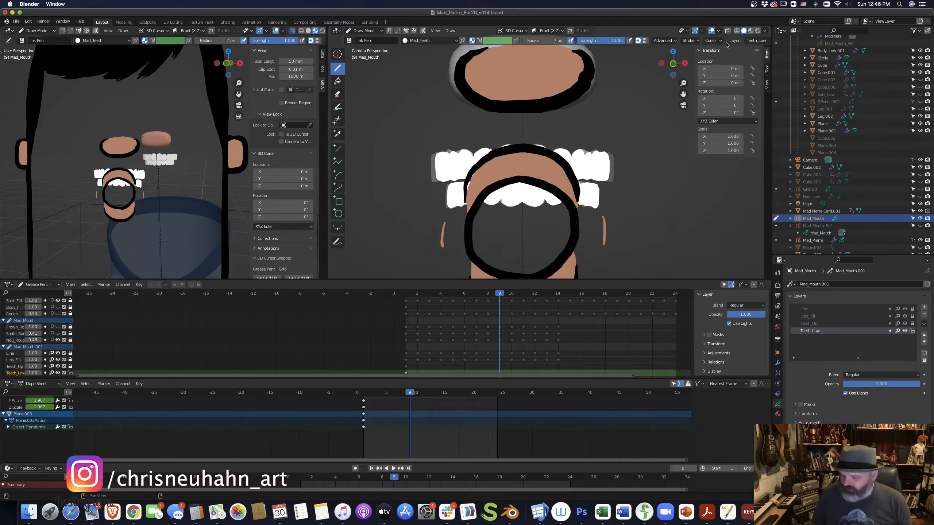
Disable Use Lights on the Line, Lips_Fill, Teeth_Up and Teeth_Low layers.
{"action": "left_click", "coordinate": [819, 324]}
{"action": "left_click", "coordinate": [812, 316]}
{"action": "left_click", "coordinate": [808, 310]}
{"action": "left_click", "coordinate": [811, 331]}
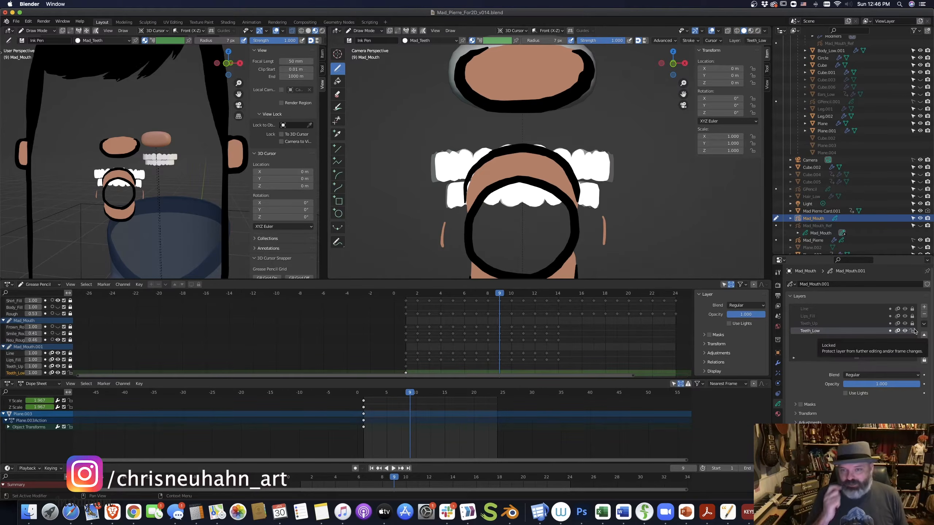
Add a Mad_Mouth material named Mad_Mouth_INT with Stroke disabled, and return to frame 1.
{"action": "left_click", "coordinate": [778, 414]}
{"action": "left_click", "coordinate": [926, 285]}
{"action": "left_click", "coordinate": [834, 345]}
{"action": "left_click", "coordinate": [832, 345]}
{"action": "type", "text": "Mad_Mouth_INT"}
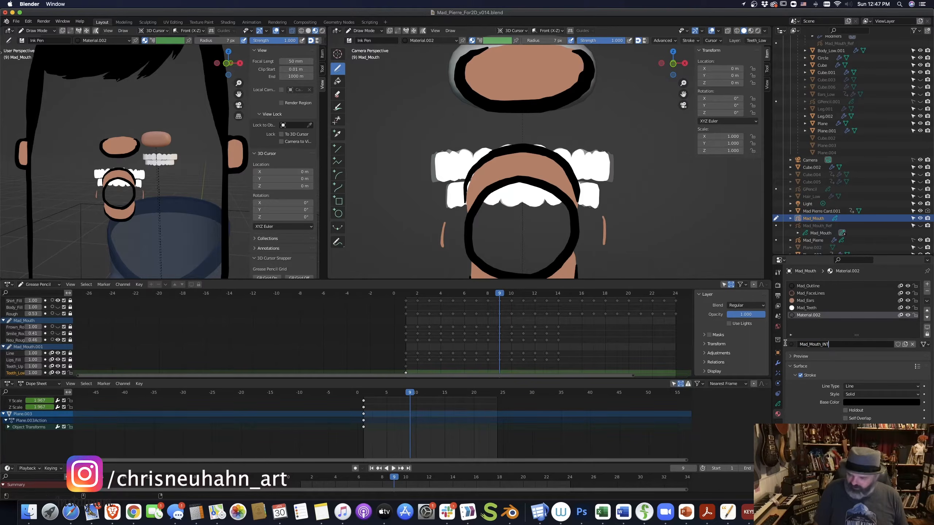
{"action": "key", "text": "Return"}
{"action": "left_click", "coordinate": [800, 375]}
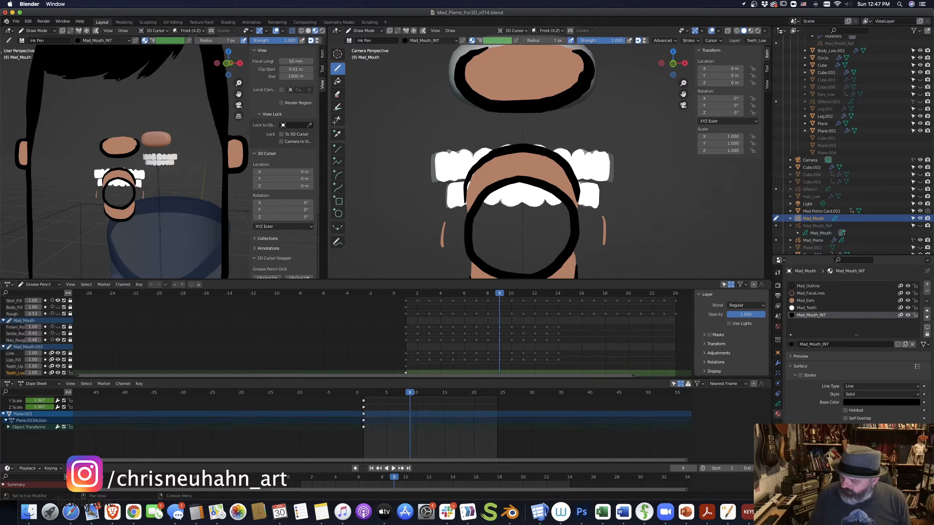
{"action": "scroll", "coordinate": [549, 158], "scroll_direction": "down", "scroll_amount": 4}
{"action": "left_click", "coordinate": [407, 294]}
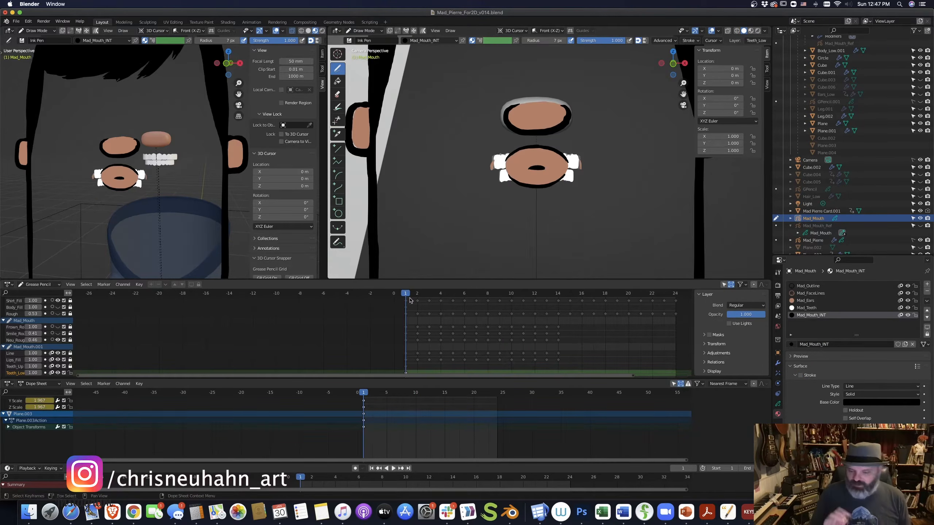
Add a Grease Pencil layer named Mouth_INT beneath Teeth_Low and fill the mouth opening on frame 1.
{"action": "scroll", "coordinate": [465, 346], "scroll_direction": "down", "scroll_amount": 3}
{"action": "key", "text": "Right"}
{"action": "key", "text": "Right"}
{"action": "key", "text": "Right"}
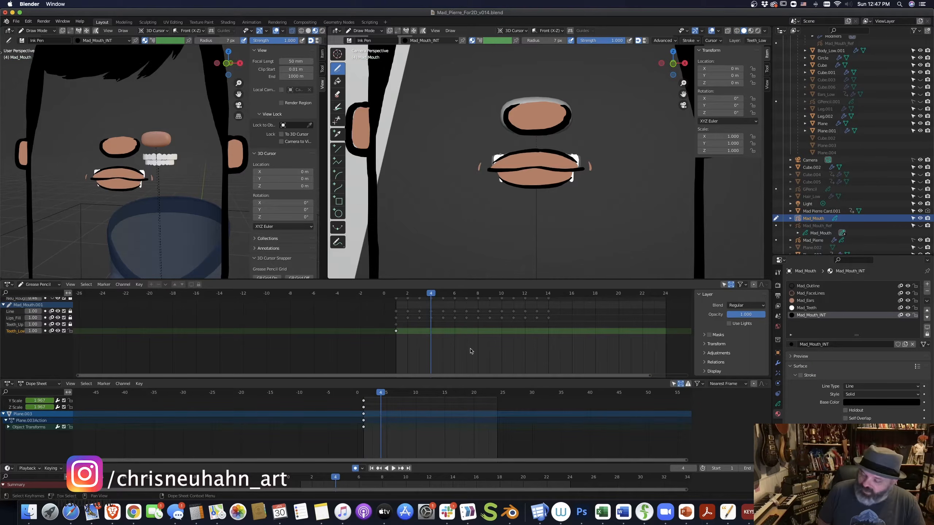
{"action": "key", "text": "shift+Left"}
{"action": "left_click", "coordinate": [778, 404]}
{"action": "left_click", "coordinate": [924, 307]}
{"action": "double_click", "coordinate": [816, 332]}
{"action": "type", "text": "Mouth_INT"}
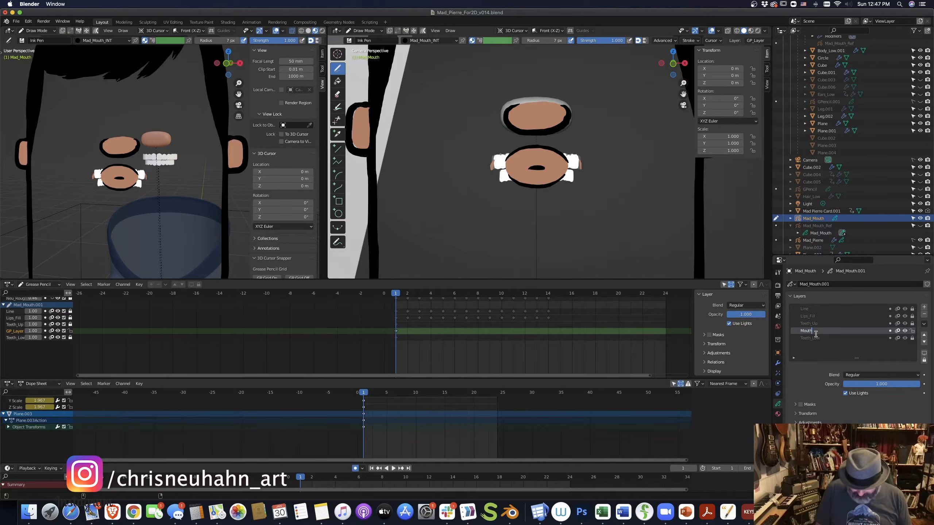
{"action": "key", "text": "Return"}
{"action": "left_click", "coordinate": [924, 342]}
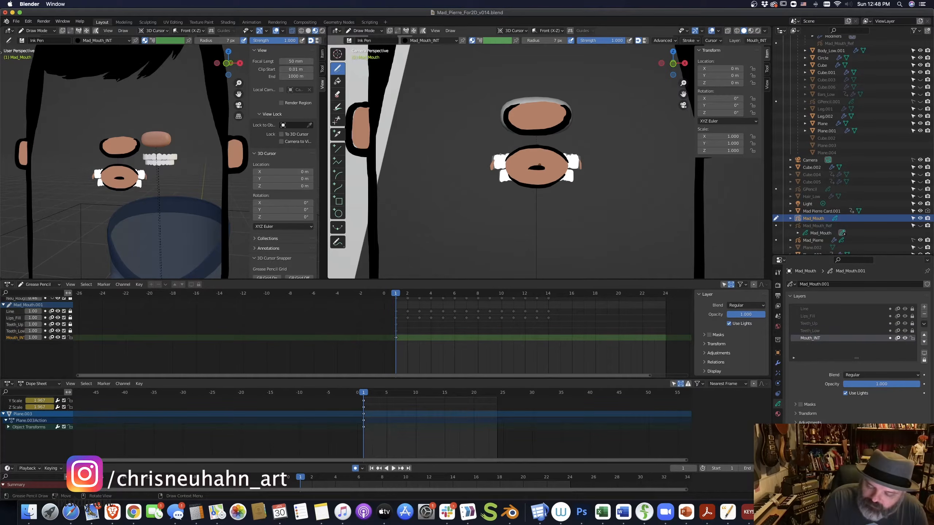
Enable masks on the Teeth_Low and Teeth_Up layers, using Mouth_INT as the mask layer.
{"action": "left_click", "coordinate": [810, 331]}
{"action": "left_click", "coordinate": [800, 404]}
{"action": "left_click", "coordinate": [796, 404]}
{"action": "left_click", "coordinate": [924, 416]}
{"action": "left_click", "coordinate": [897, 424]}
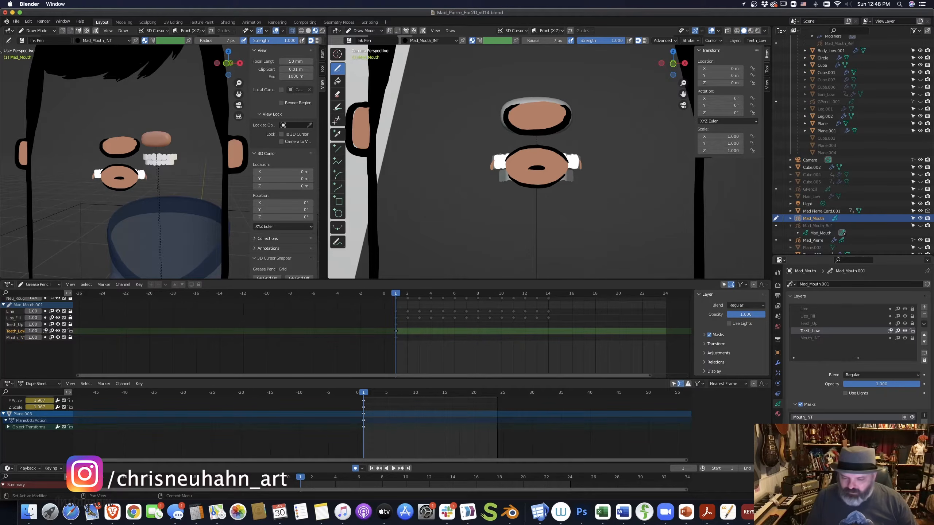
{"action": "left_click", "coordinate": [809, 324]}
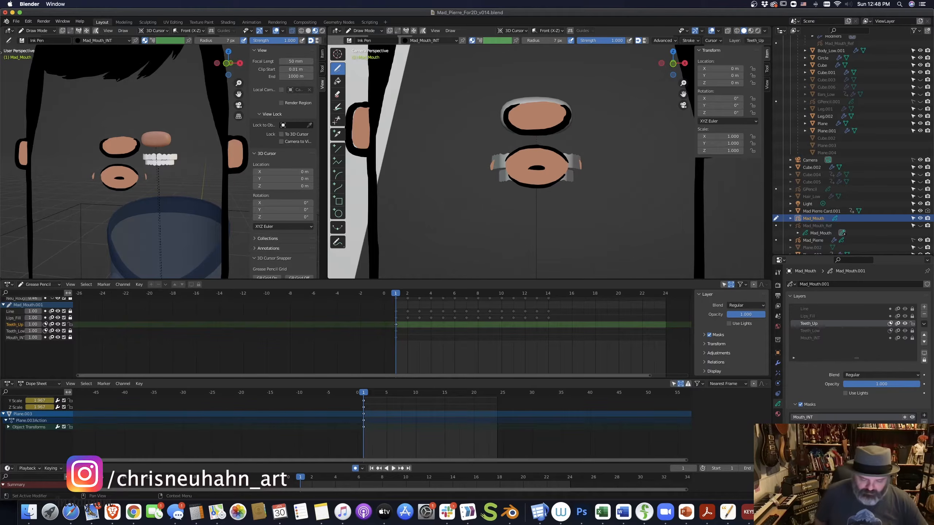
Try filling the mouth opening on frames 2 to 5 on the Teeth_Up layer and toggling its mask inversion.
{"action": "key", "text": "Right"}
{"action": "key", "text": "Right"}
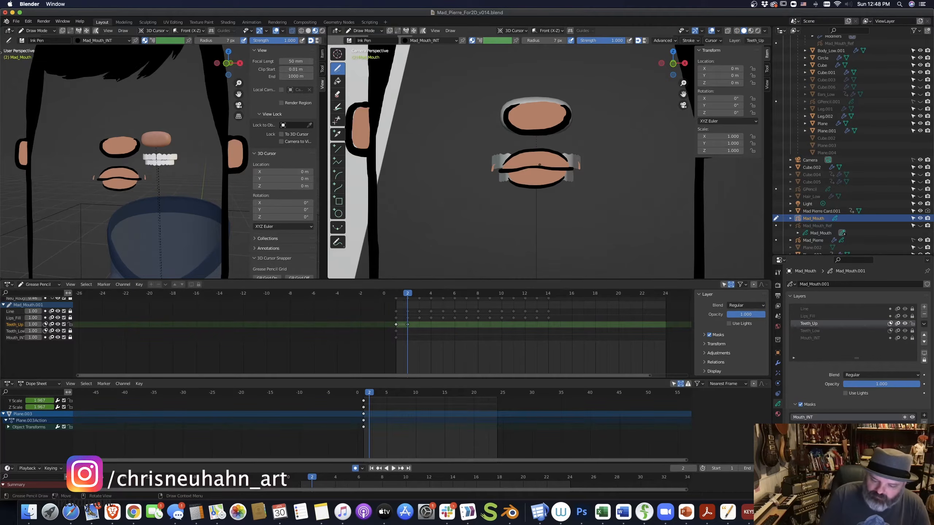
{"action": "key", "text": "Right"}
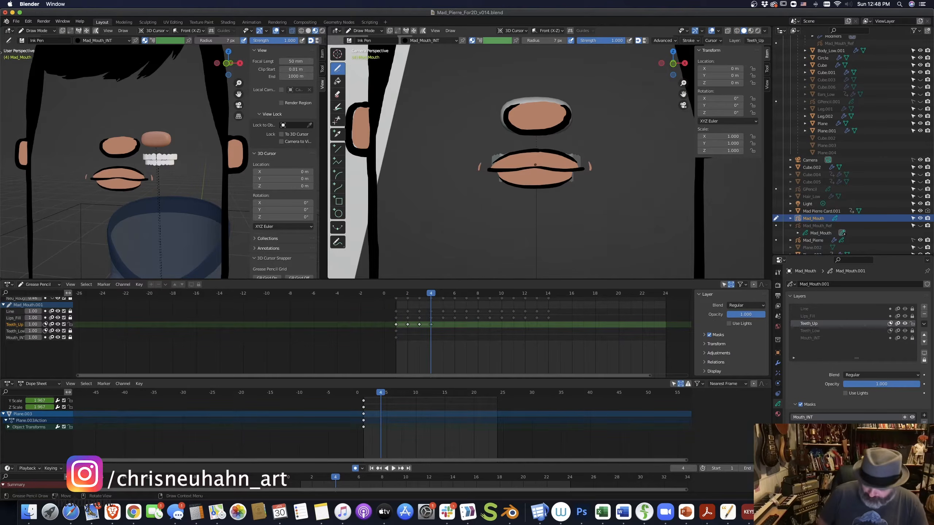
{"action": "key", "text": "Right"}
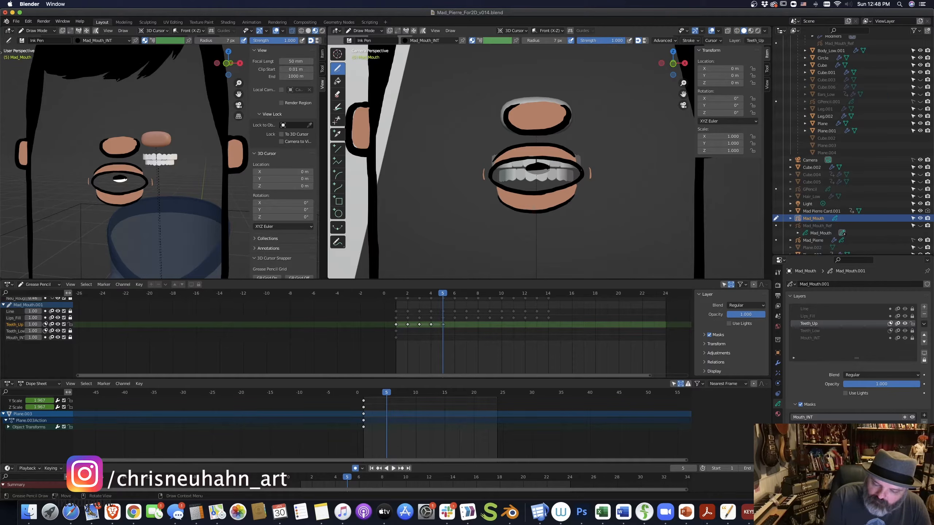
{"action": "scroll", "coordinate": [799, 409], "scroll_direction": "down", "scroll_amount": 3}
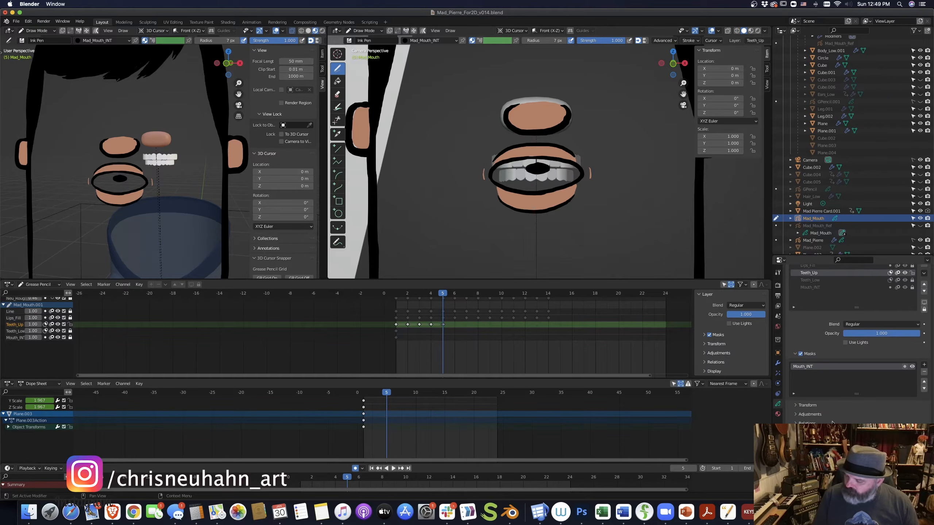
{"action": "left_click", "coordinate": [905, 366]}
Make Mouth_INT the active layer with Use Lights disabled, turn on X-ray, and return to frame 1.
{"action": "left_click", "coordinate": [815, 281]}
{"action": "left_click", "coordinate": [813, 288]}
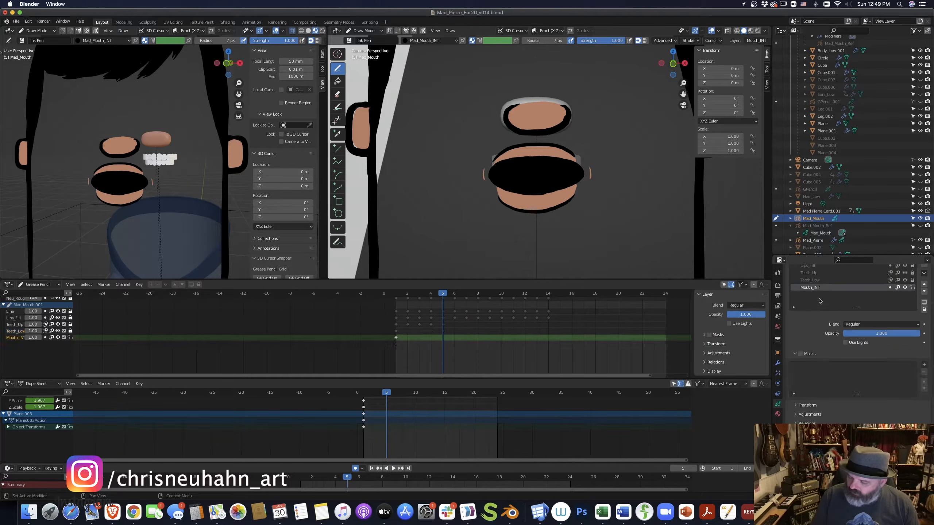
{"action": "left_click", "coordinate": [778, 414]}
{"action": "left_click", "coordinate": [728, 31]}
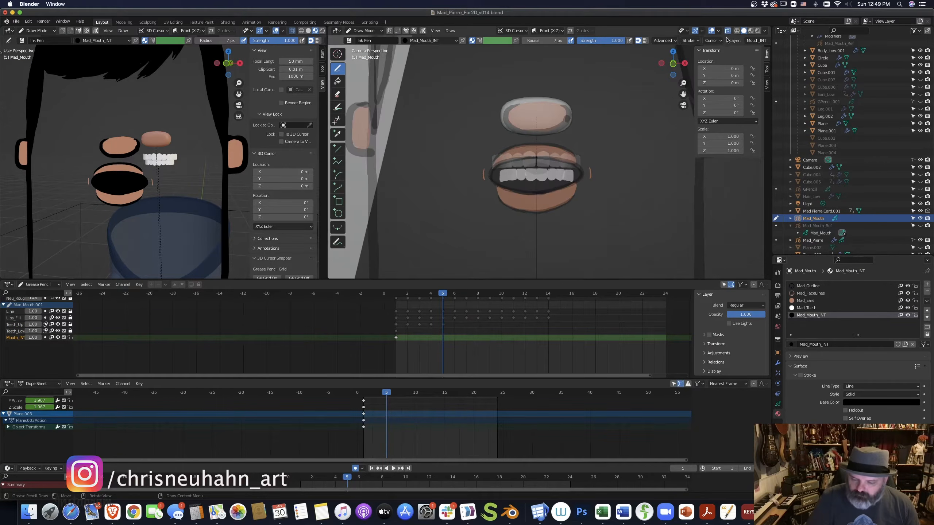
{"action": "middle_click_drag", "start_coordinate": [504, 331], "coordinate": [506, 356]}
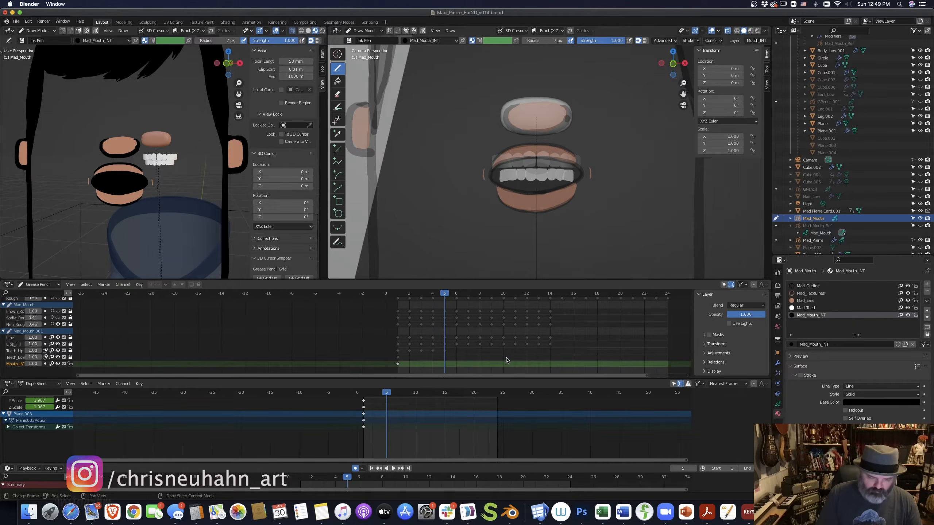
{"action": "left_click", "coordinate": [365, 395]}
{"action": "left_click_drag", "start_coordinate": [365, 394], "coordinate": [364, 396]}
{"action": "mouse_move", "coordinate": [406, 376]}
{"action": "middle_mouse_down"}
{"action": "mouse_move", "coordinate": [410, 366]}
{"action": "mouse_move", "coordinate": [407, 375]}
{"action": "middle_mouse_up"}
{"action": "left_click", "coordinate": [401, 351]}
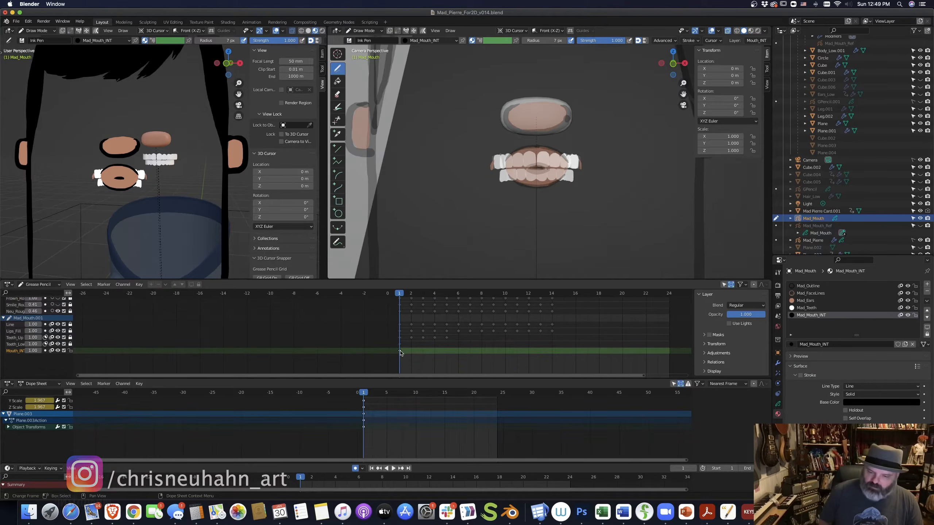
Fill the mouth opening on frames 2 to 5 of the Mouth_INT layer with the Mad_Mouth_INT material.
{"action": "key", "text": "Right"}
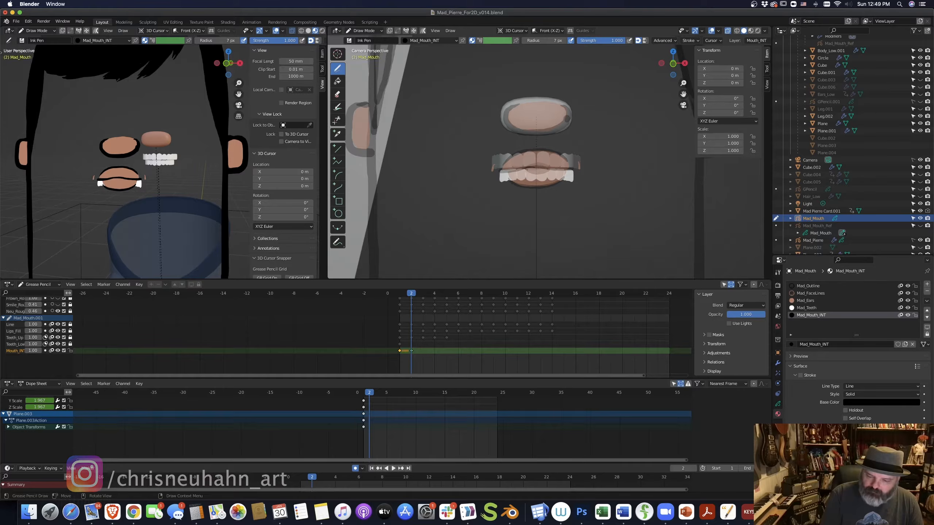
{"action": "key", "text": "Right"}
{"action": "key", "text": "Right"}
{"action": "key", "text": "Right"}
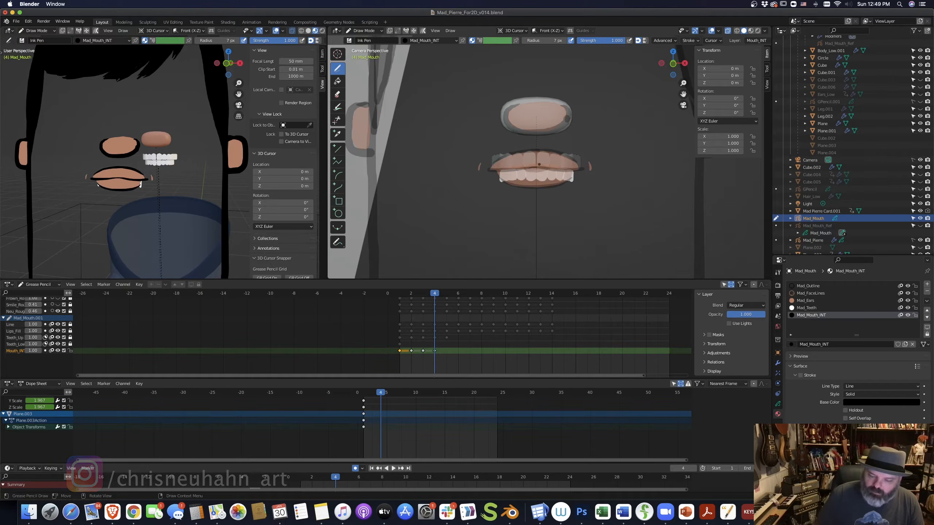
{"action": "left_click_drag", "start_coordinate": [540, 159], "coordinate": [505, 163]}
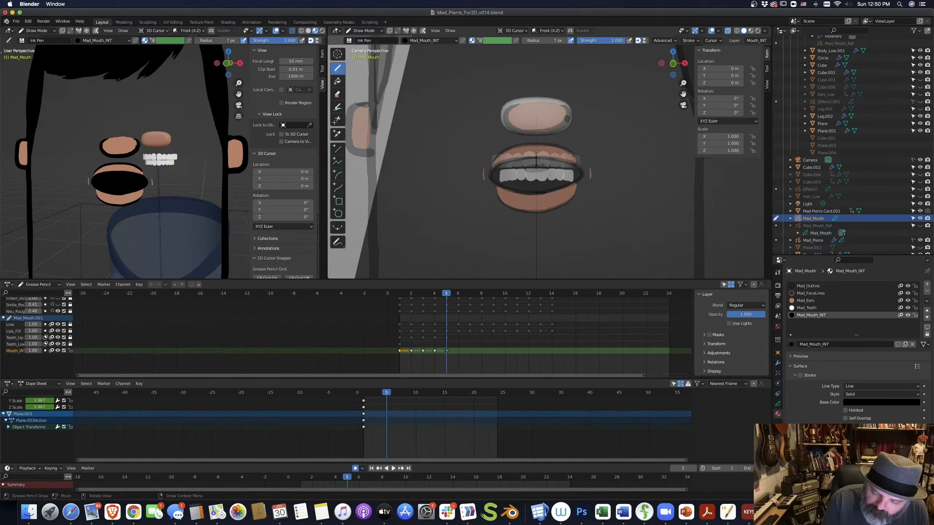
Try inverting the Mouth_INT mask on the Teeth_Up and Teeth_Low layers.
{"action": "left_click", "coordinate": [778, 403]}
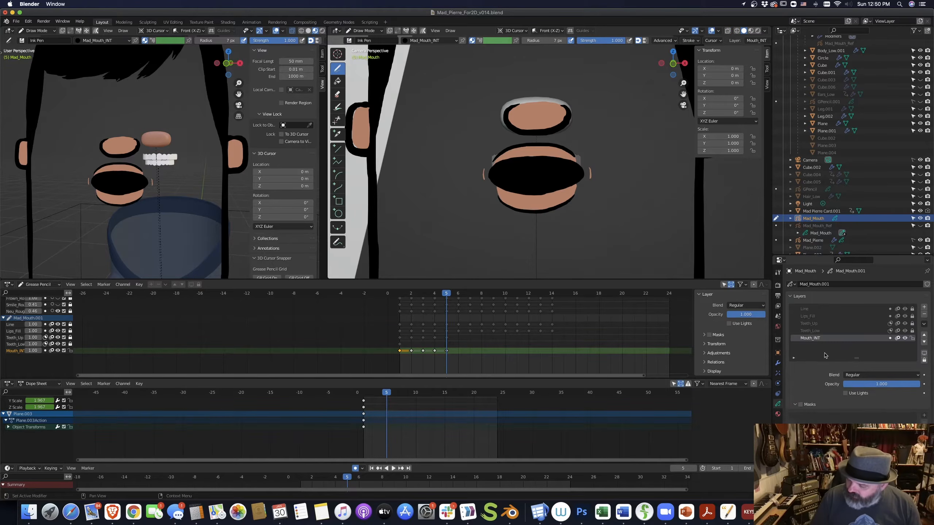
{"action": "left_click", "coordinate": [810, 331]}
{"action": "left_click", "coordinate": [813, 324]}
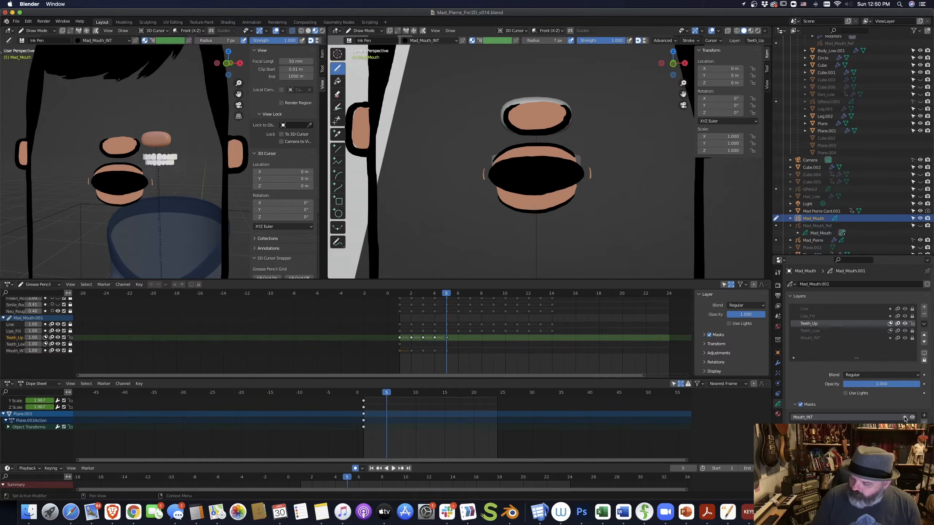
{"action": "left_click", "coordinate": [905, 418]}
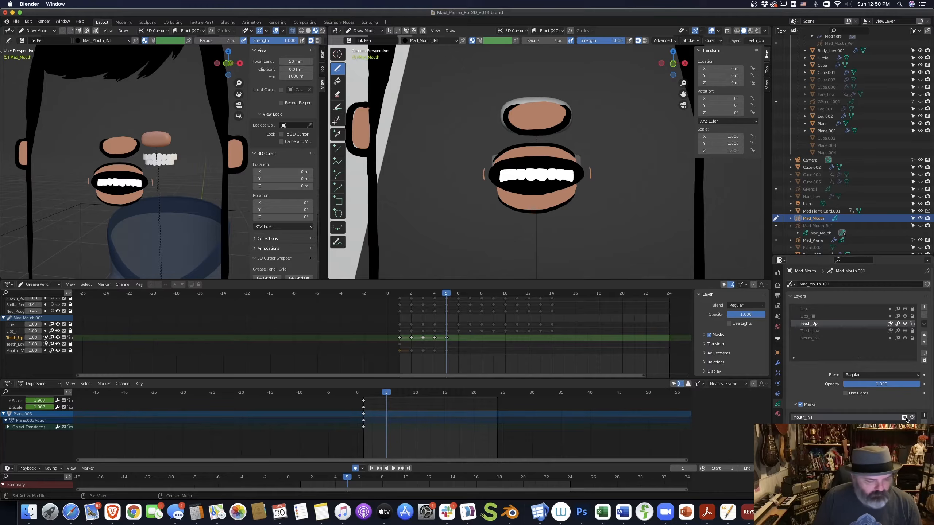
{"action": "left_click", "coordinate": [905, 418]}
{"action": "left_click", "coordinate": [905, 418]}
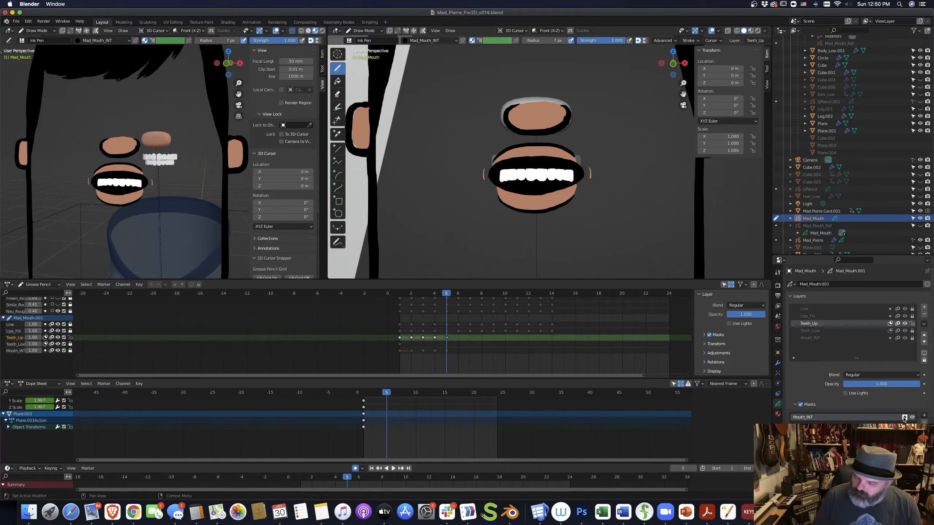
{"action": "left_click", "coordinate": [811, 331]}
{"action": "left_click", "coordinate": [905, 418]}
{"action": "left_click", "coordinate": [905, 418]}
{"action": "left_click", "coordinate": [820, 325]}
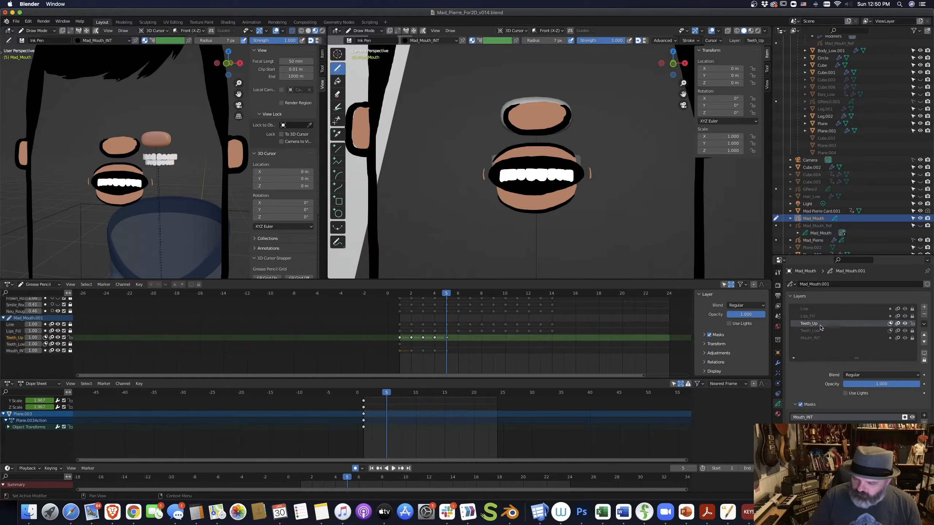
Fill the mouth opening on frame 6 of the Mouth_INT layer, using X-ray to see the lip outline.
{"action": "left_click", "coordinate": [815, 317]}
{"action": "left_click", "coordinate": [814, 324]}
{"action": "left_click", "coordinate": [400, 352]}
{"action": "key", "text": "Right"}
{"action": "key", "text": "Right"}
{"action": "key", "text": "Left"}
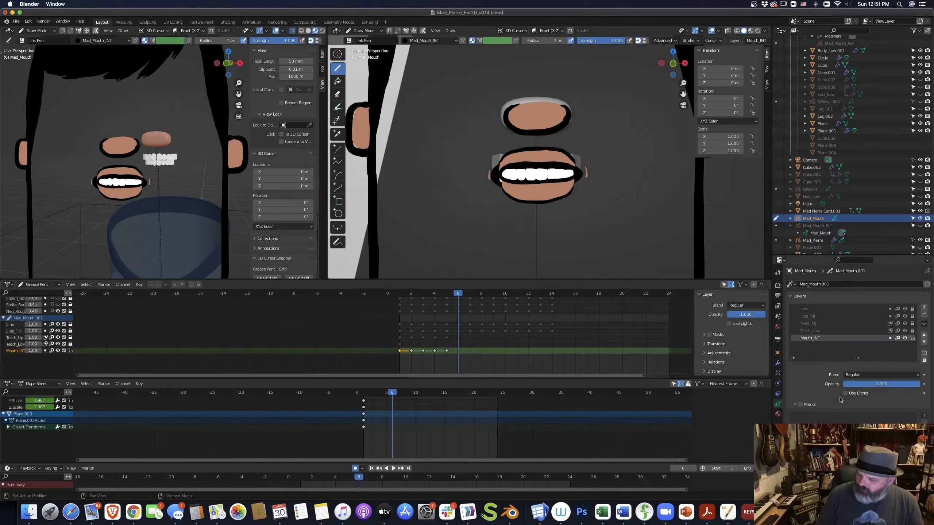
{"action": "left_click", "coordinate": [728, 31]}
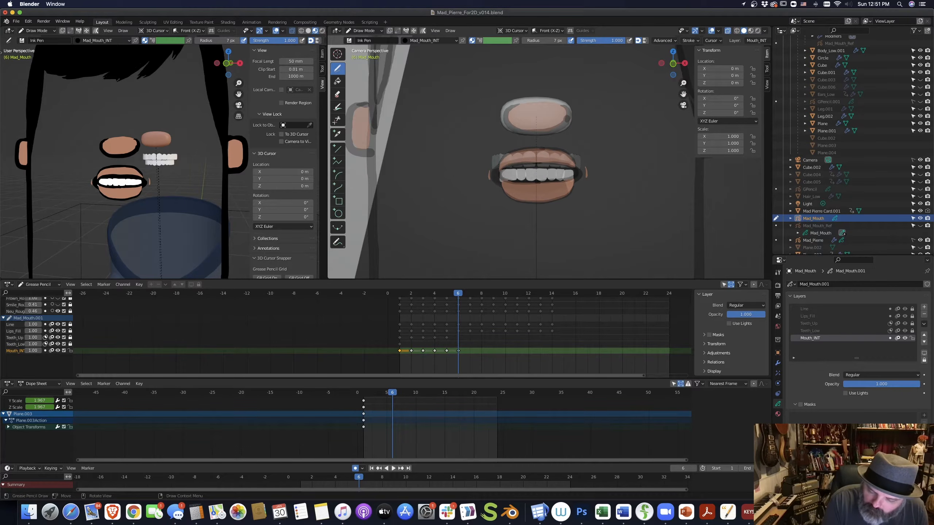
{"action": "key", "text": "Left"}
{"action": "key", "text": "Right"}
{"action": "left_click", "coordinate": [728, 31]}
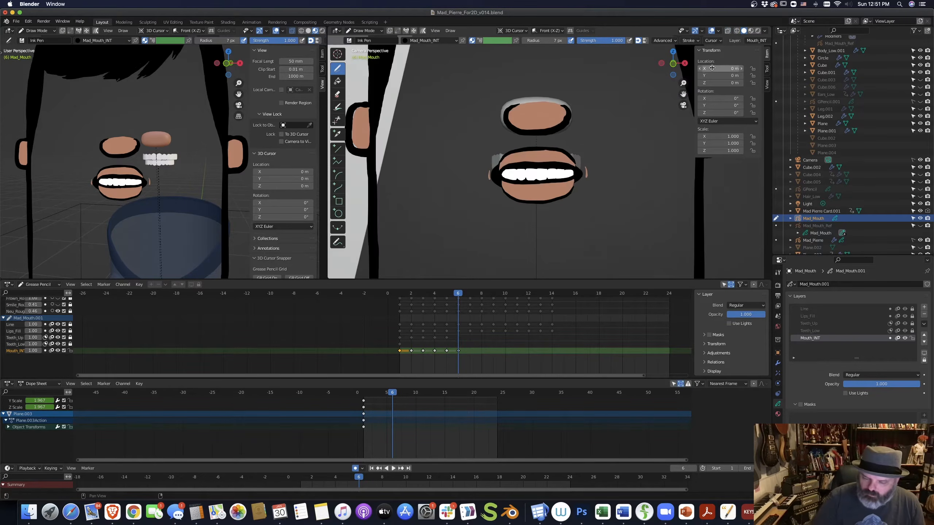
Delete the stray Teeth_Up keyframes on frames 2 to 5, keeping only the one on frame 1.
{"action": "left_click", "coordinate": [411, 338]}
{"action": "key", "text": "x"}
{"action": "left_click", "coordinate": [445, 341]}
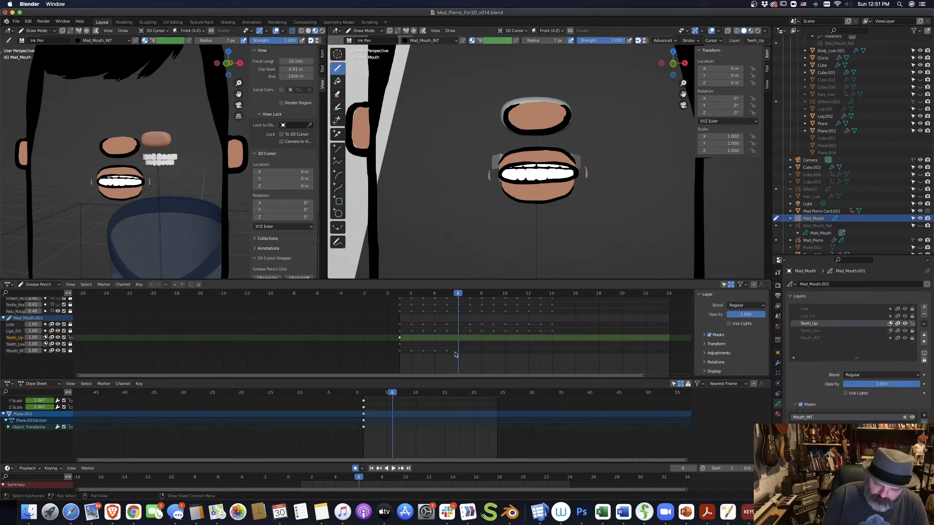
Fill the mouth openings on frames 7 to 10 of the Mouth_INT layer.
{"action": "left_click", "coordinate": [456, 352]}
{"action": "key", "text": "Right"}
{"action": "key", "text": "Right"}
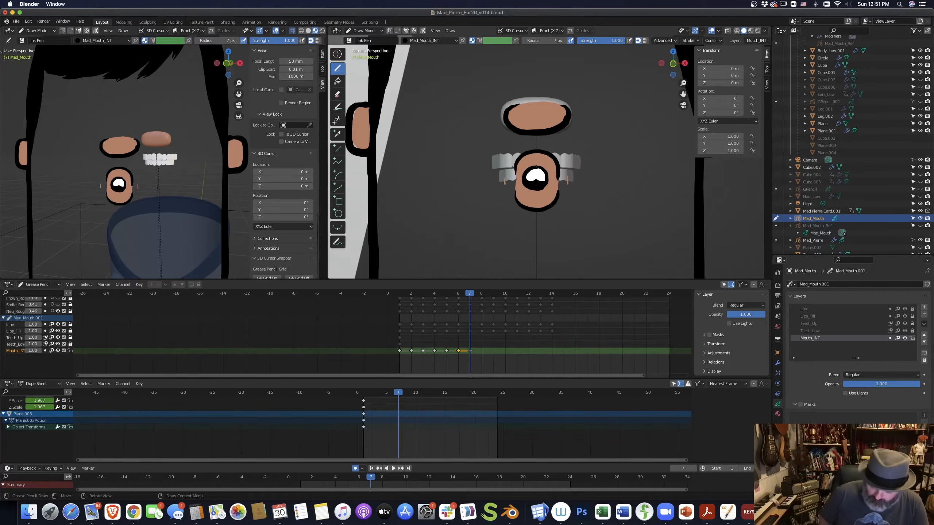
{"action": "key", "text": "Right"}
{"action": "mouse_move", "coordinate": [546, 170]}
{"action": "left_mouse_down"}
{"action": "mouse_move", "coordinate": [522, 210]}
{"action": "mouse_move", "coordinate": [558, 177]}
{"action": "mouse_move", "coordinate": [547, 170]}
{"action": "mouse_move", "coordinate": [507, 222]}
{"action": "mouse_move", "coordinate": [566, 221]}
{"action": "mouse_move", "coordinate": [545, 161]}
{"action": "left_mouse_up"}
{"action": "key", "text": "Right"}
{"action": "key", "text": "Right"}
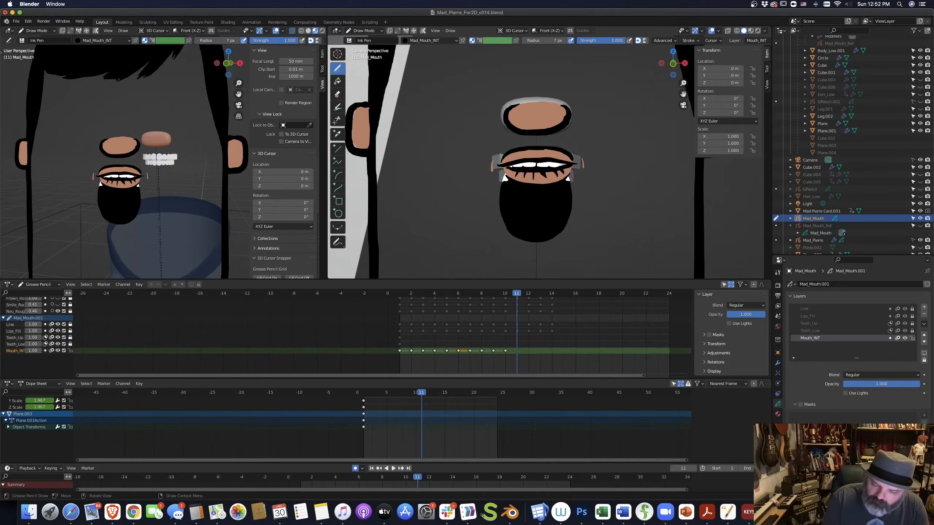
Fill the mouth openings on frames 11 to 14 of the Mouth_INT layer, undoing the stray stroke.
{"action": "key", "text": "Right"}
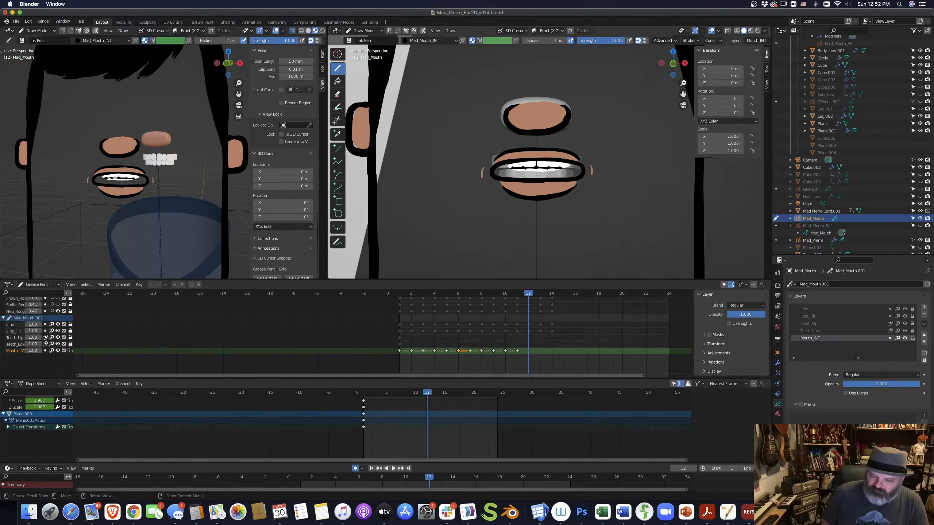
{"action": "mouse_move", "coordinate": [512, 161]}
{"action": "left_mouse_down"}
{"action": "mouse_move", "coordinate": [551, 180]}
{"action": "mouse_move", "coordinate": [581, 166]}
{"action": "mouse_move", "coordinate": [537, 160]}
{"action": "left_mouse_up"}
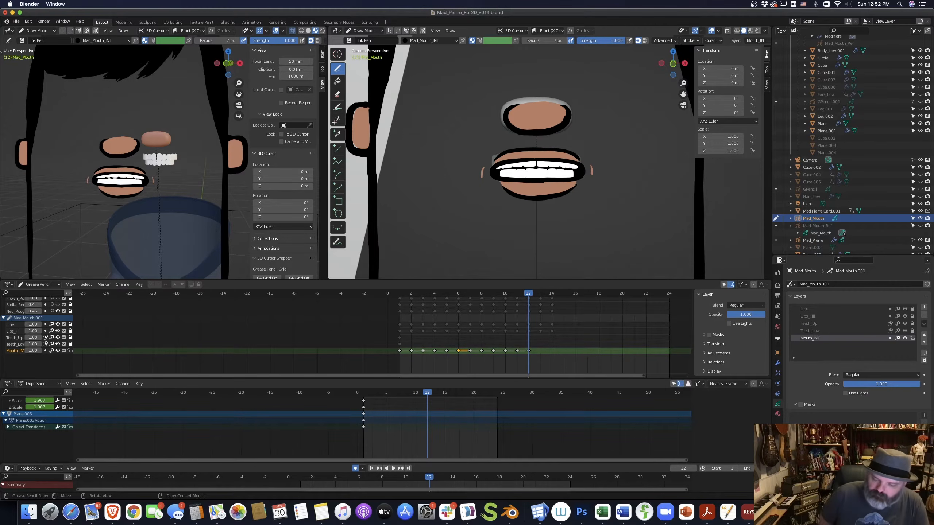
{"action": "key", "text": "Right"}
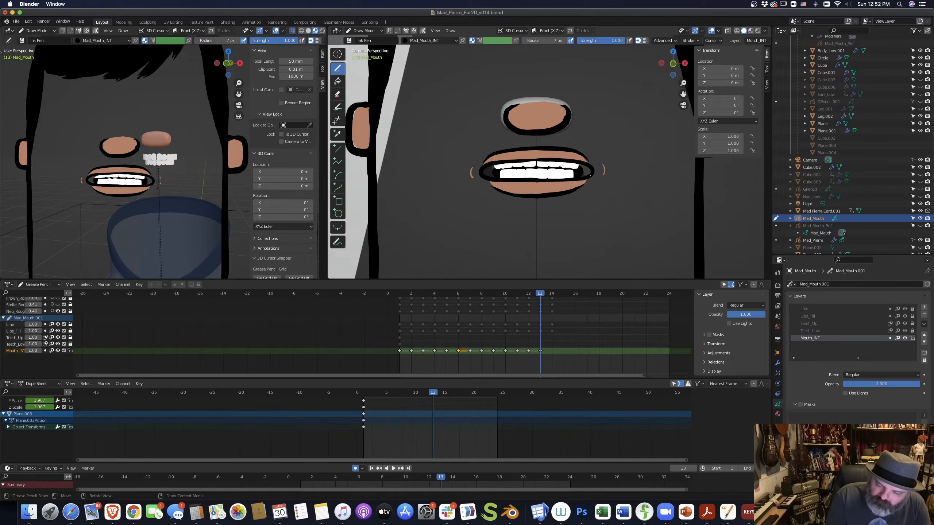
{"action": "key", "text": "Right"}
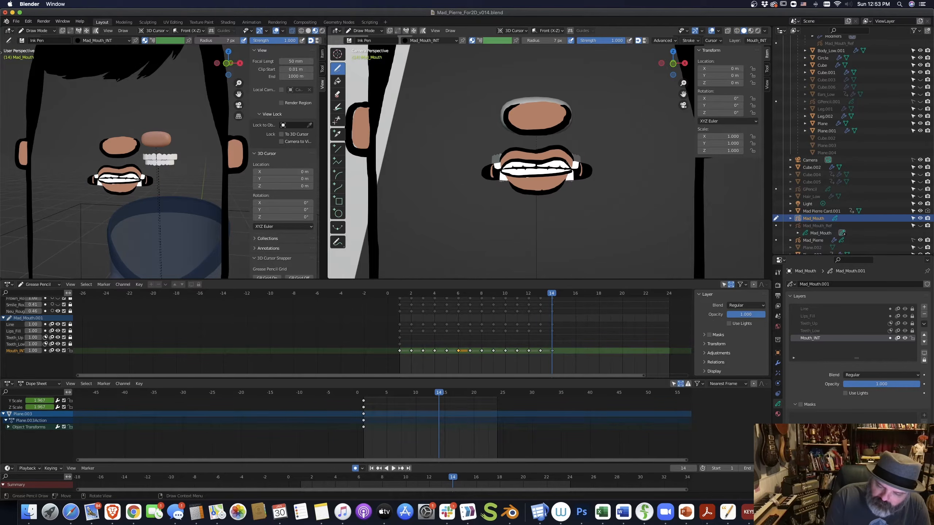
{"action": "key", "text": "ctrl+z"}
Step back and forth through the mouth frames to check the masked teeth against the filled interiors.
{"action": "key", "text": "Left"}
{"action": "key", "text": "Left"}
{"action": "key", "text": "Left"}
{"action": "key", "text": "Left"}
{"action": "key", "text": "Left"}
{"action": "key", "text": "Left"}
{"action": "key", "text": "Left"}
{"action": "key", "text": "Left"}
{"action": "key", "text": "Left"}
{"action": "key", "text": "Left"}
{"action": "key", "text": "Left"}
{"action": "key", "text": "Right"}
{"action": "key", "text": "Right"}
{"action": "key", "text": "Right"}
{"action": "key", "text": "Right"}
{"action": "key", "text": "Left"}
{"action": "key", "text": "Left"}
{"action": "key", "text": "Left"}
{"action": "key", "text": "Left"}
{"action": "key", "text": "Left"}
{"action": "key", "text": "Left"}
{"action": "key", "text": "Right"}
{"action": "key", "text": "Right"}
{"action": "key", "text": "Right"}
{"action": "key", "text": "Right"}
{"action": "key", "text": "Right"}
{"action": "key", "text": "Left"}
{"action": "key", "text": "Left"}
{"action": "key", "text": "Left"}
{"action": "key", "text": "Left"}
{"action": "key", "text": "Left"}
{"action": "key", "text": "Right"}
{"action": "key", "text": "Right"}
{"action": "key", "text": "Right"}
{"action": "key", "text": "Left"}
{"action": "key", "text": "Left"}
{"action": "key", "text": "Right"}
{"action": "key", "text": "Right"}
{"action": "key", "text": "Right"}
{"action": "key", "text": "Right"}
{"action": "key", "text": "Right"}
{"action": "key", "text": "Right"}
{"action": "key", "text": "Right"}
{"action": "key", "text": "Right"}
{"action": "key", "text": "Right"}
{"action": "key", "text": "Right"}
{"action": "key", "text": "Right"}
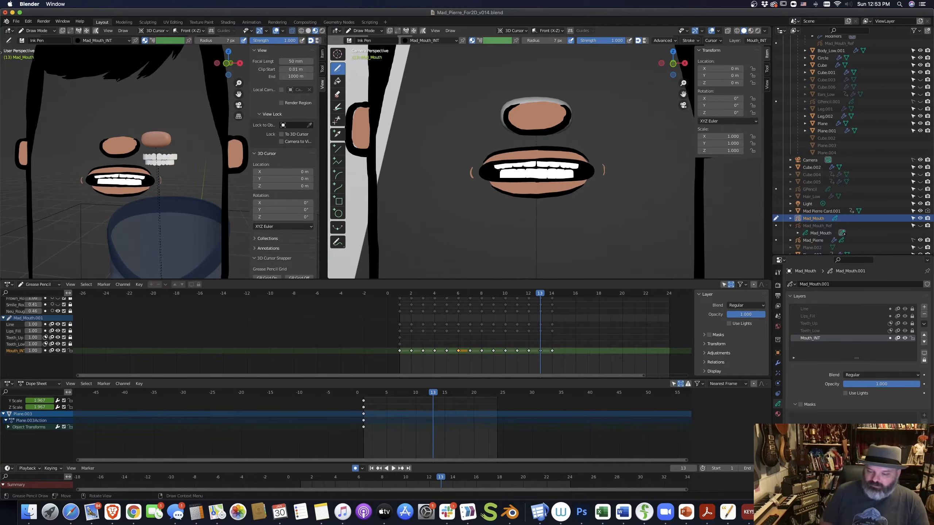
Select all strokes of the Teeth_Low layer on frame 5 and lower them about 0.02 m along Z to fit the open mouth.
{"action": "key", "text": "Page_Up"}
{"action": "mouse_move", "coordinate": [422, 294]}
{"action": "left_mouse_down"}
{"action": "mouse_move", "coordinate": [411, 297]}
{"action": "mouse_move", "coordinate": [446, 300]}
{"action": "left_mouse_up"}
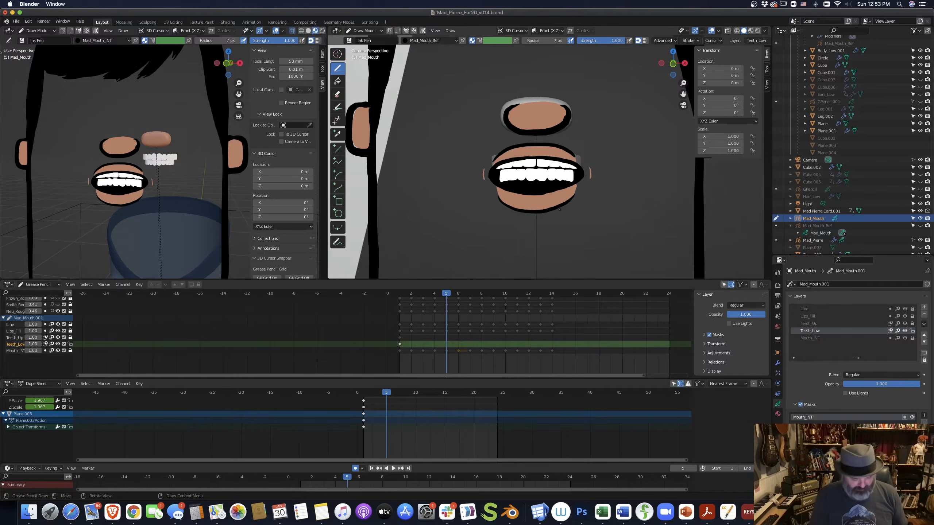
{"action": "key", "text": "Tab"}
{"action": "key", "text": "a"}
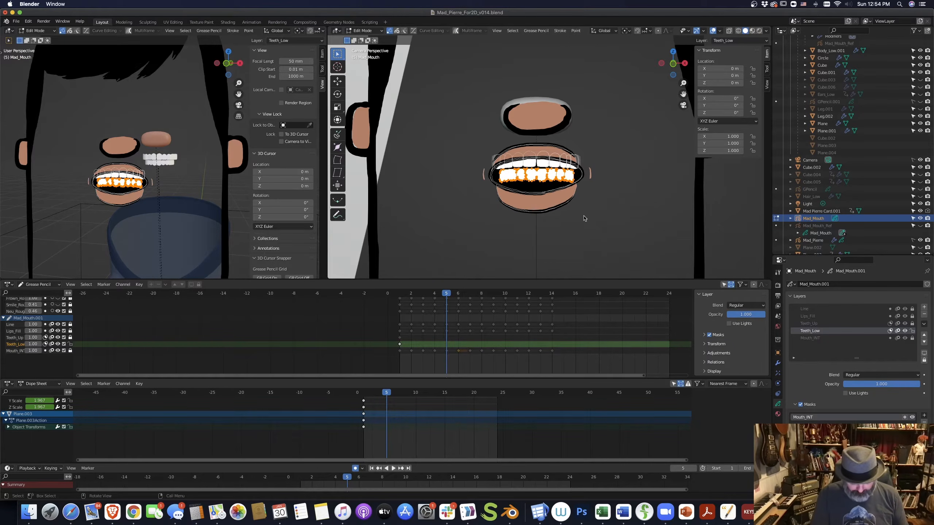
{"action": "key", "text": "g"}
{"action": "key", "text": "z"}
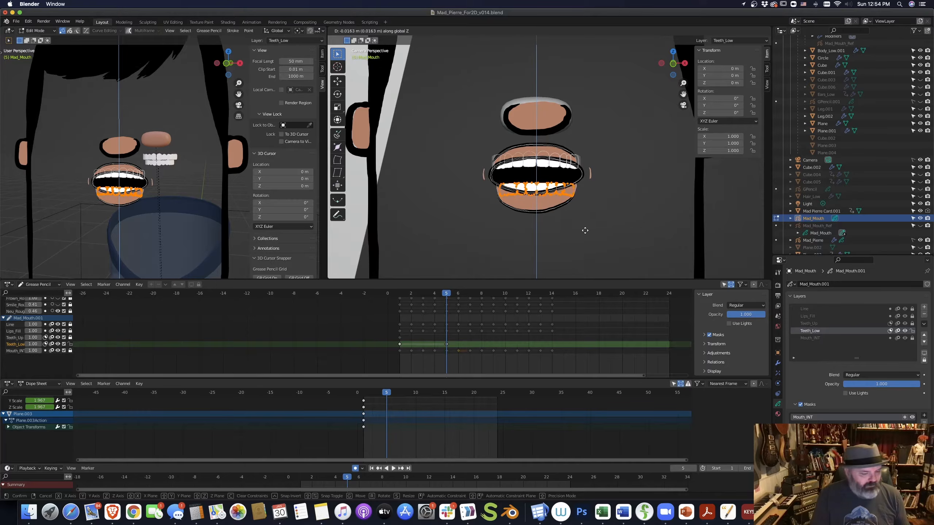
{"action": "left_click", "coordinate": [586, 232]}
Raise the lower teeth along Z on frame 6, and lower them on frame 7 below the small round mouth opening.
{"action": "key", "text": "Right"}
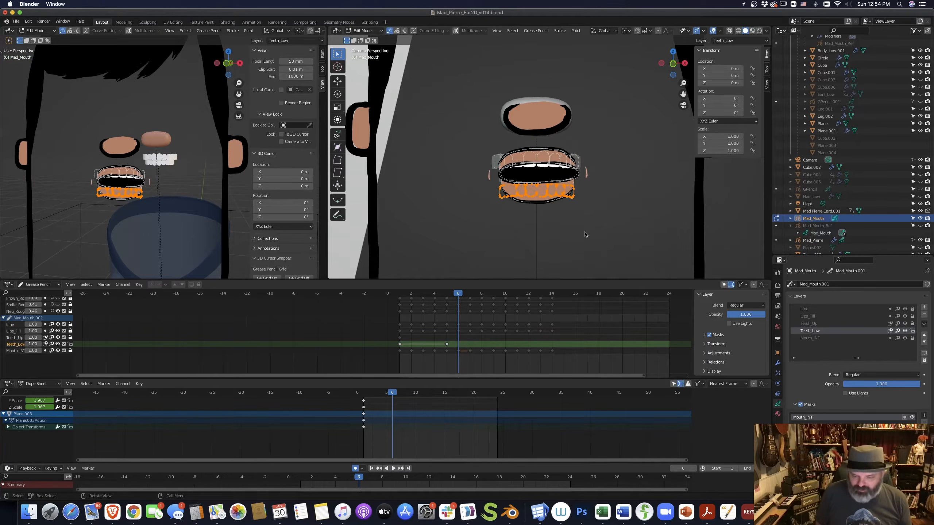
{"action": "key", "text": "g"}
{"action": "key", "text": "z"}
{"action": "left_click", "coordinate": [581, 223]}
{"action": "key", "text": "Right"}
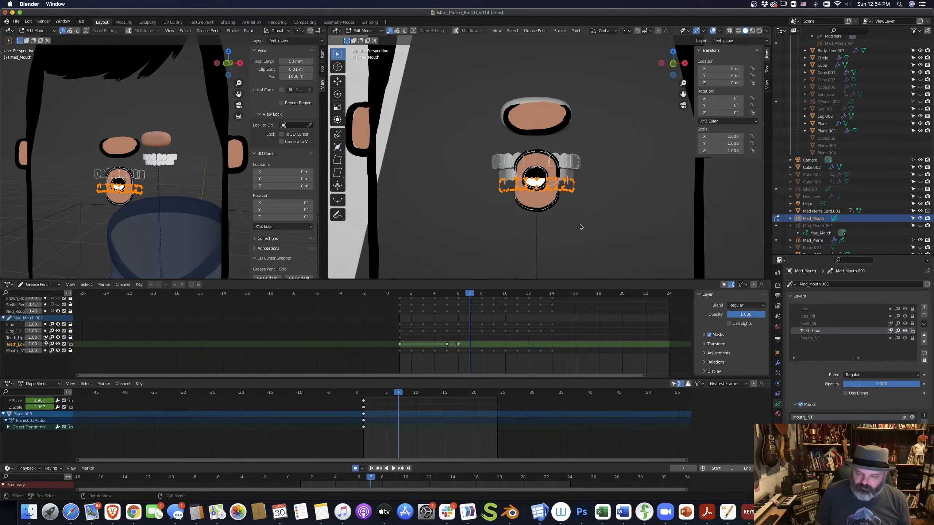
{"action": "key", "text": "g"}
{"action": "key", "text": "z"}
{"action": "left_click", "coordinate": [550, 212]}
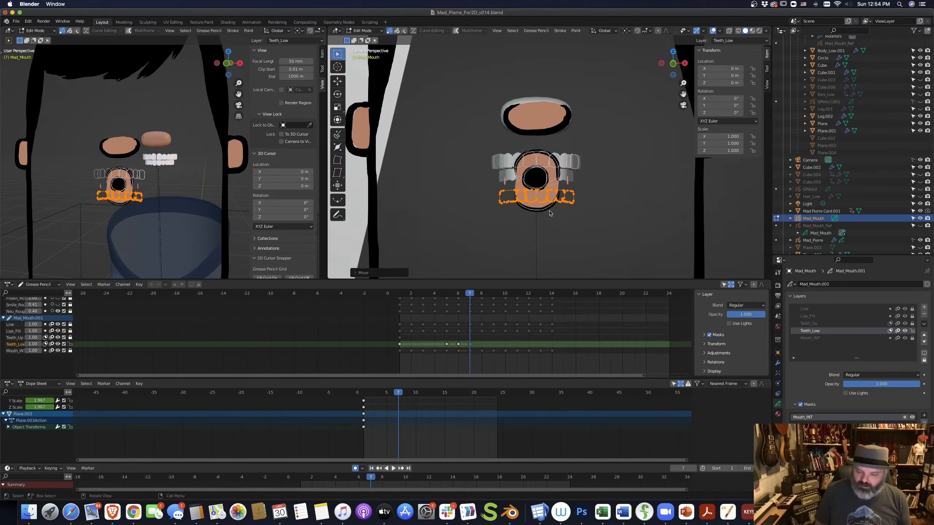
Reposition the lower teeth vertically on frames 8 and 9 to match the opening of each mouth shape.
{"action": "key", "text": "Right"}
{"action": "key", "text": "g"}
{"action": "key", "text": "z"}
{"action": "left_click", "coordinate": [562, 219]}
{"action": "key", "text": "Right"}
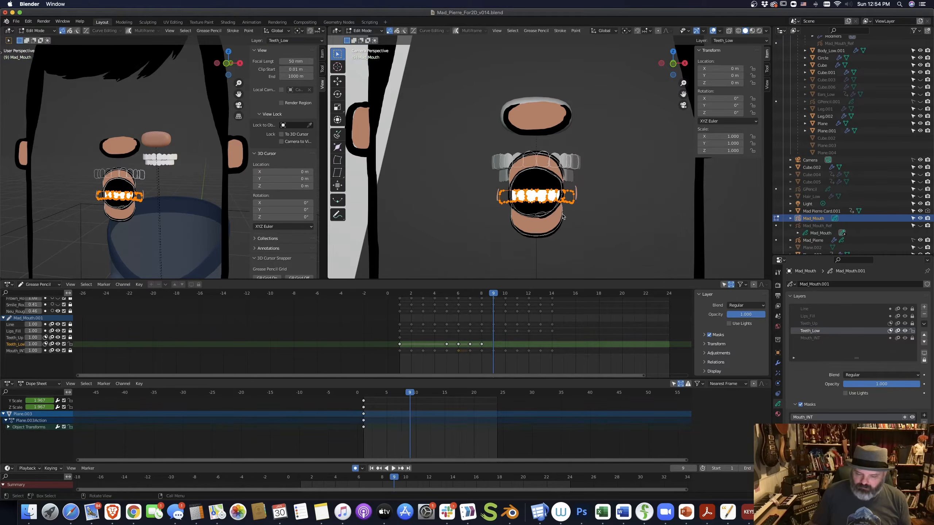
{"action": "key", "text": "g"}
{"action": "key", "text": "z"}
{"action": "left_click", "coordinate": [574, 227]}
Lower the bottom teeth to the lower lip of the wide-open mouth on frame 10, and raise them into the mouth on frame 11.
{"action": "key", "text": "Right"}
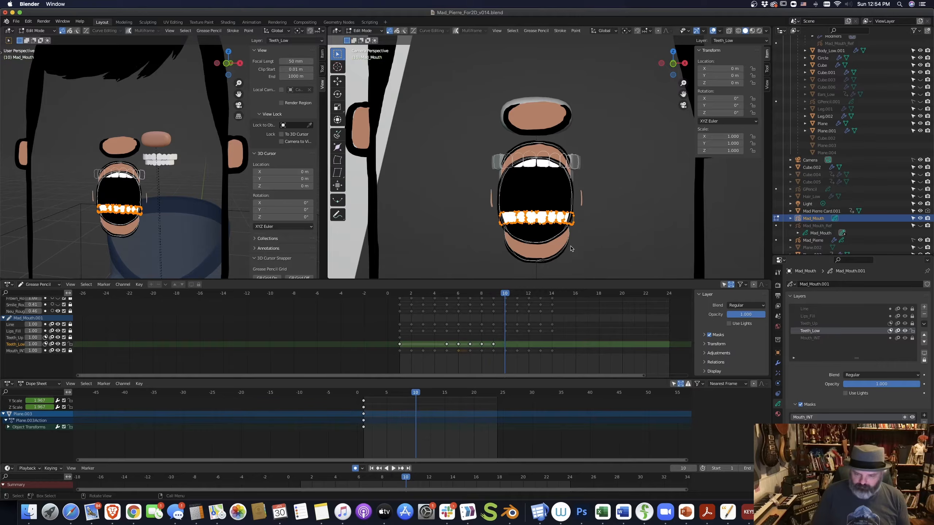
{"action": "key", "text": "g"}
{"action": "key", "text": "z"}
{"action": "left_click", "coordinate": [586, 257]}
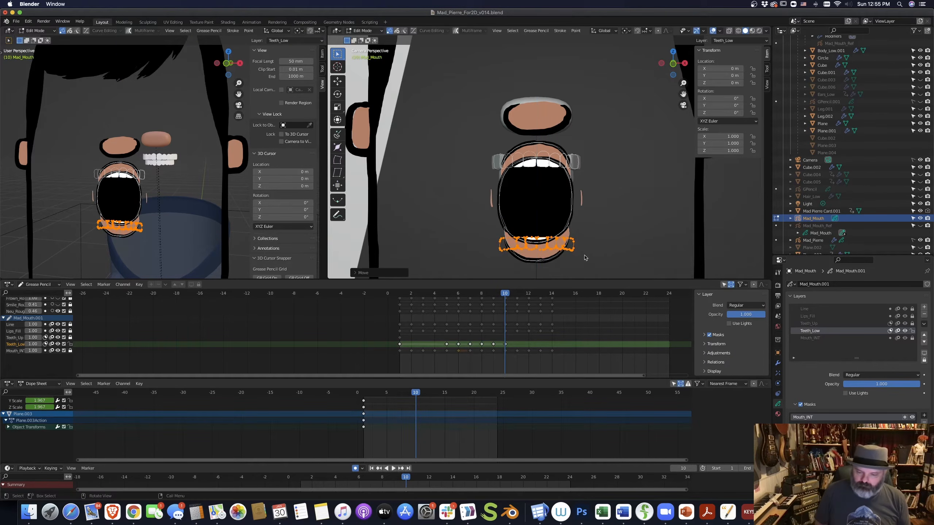
{"action": "key", "text": "Right"}
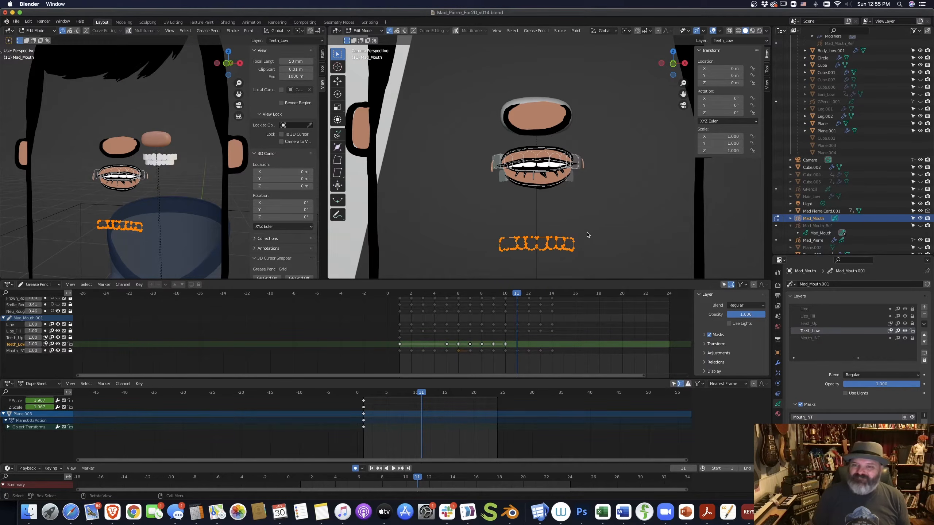
{"action": "key", "text": "g"}
{"action": "key", "text": "z"}
{"action": "left_click", "coordinate": [602, 185]}
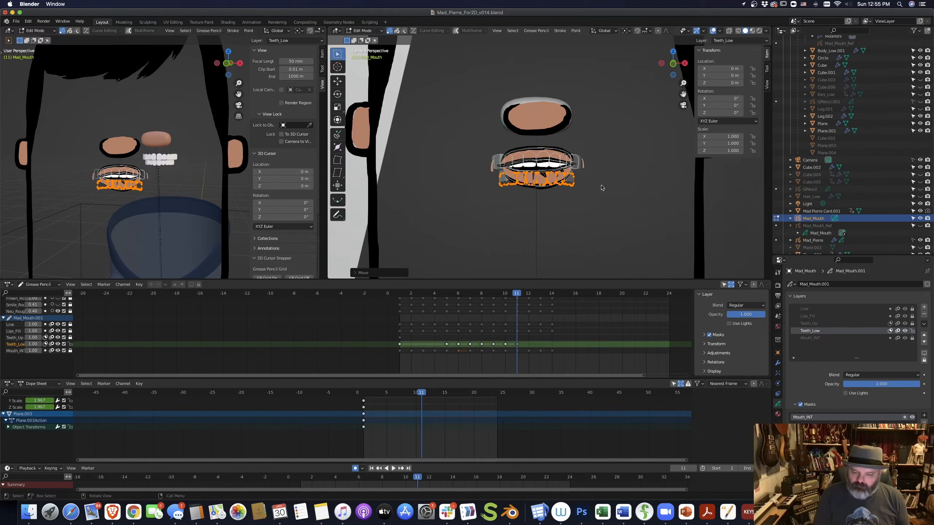
Move the lower teeth along Z to fit the mouth on frame 12, and duplicate that Teeth_Low keyframe to frame 13.
{"action": "key", "text": "Right"}
{"action": "key", "text": "g"}
{"action": "key", "text": "z"}
{"action": "left_click", "coordinate": [583, 252]}
{"action": "key", "text": "Right"}
{"action": "left_click", "coordinate": [530, 346]}
{"action": "key", "text": "shift+d"}
{"action": "left_click", "coordinate": [542, 346]}
Adjust the lower teeth's height on frame 14 so they sit along the lower lip.
{"action": "key", "text": "Right"}
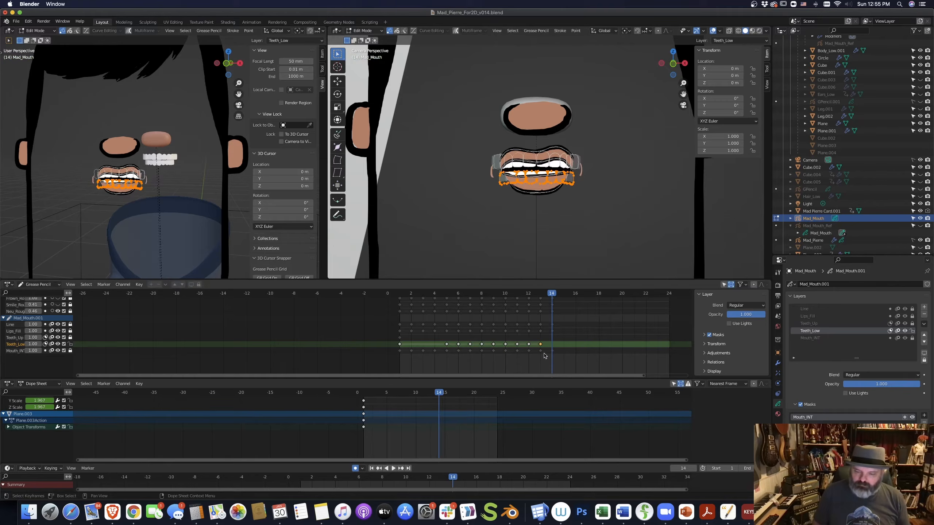
{"action": "key", "text": "g"}
{"action": "key", "text": "z"}
{"action": "left_click", "coordinate": [576, 217]}
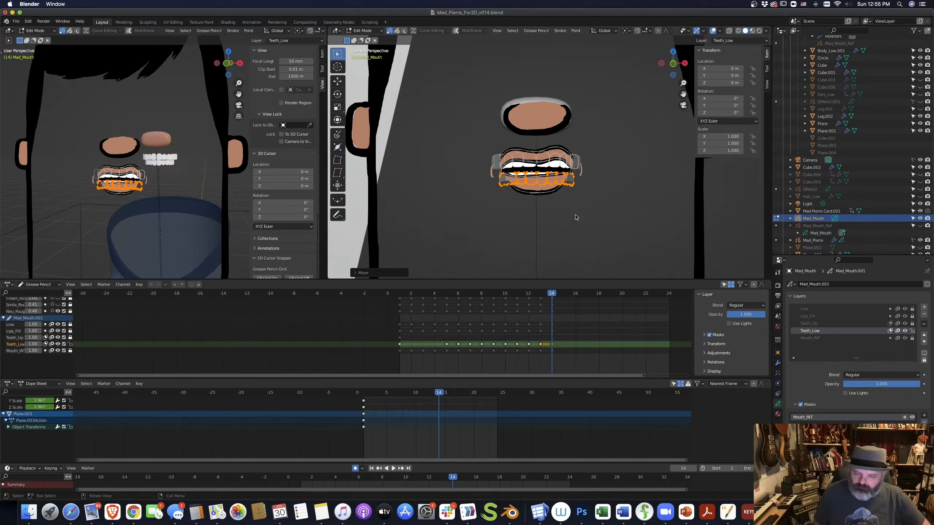
Leave stroke editing and step back through the frames to frame 5, checking the lower teeth in each mouth shape.
{"action": "key", "text": "Tab"}
{"action": "key", "text": "Left"}
{"action": "key", "text": "Left"}
{"action": "key", "text": "Left"}
{"action": "key", "text": "Left"}
{"action": "key", "text": "Left"}
{"action": "key", "text": "Left"}
{"action": "key", "text": "Left"}
{"action": "key", "text": "Left"}
{"action": "key", "text": "Left"}
{"action": "key", "text": "Left"}
{"action": "key", "text": "Left"}
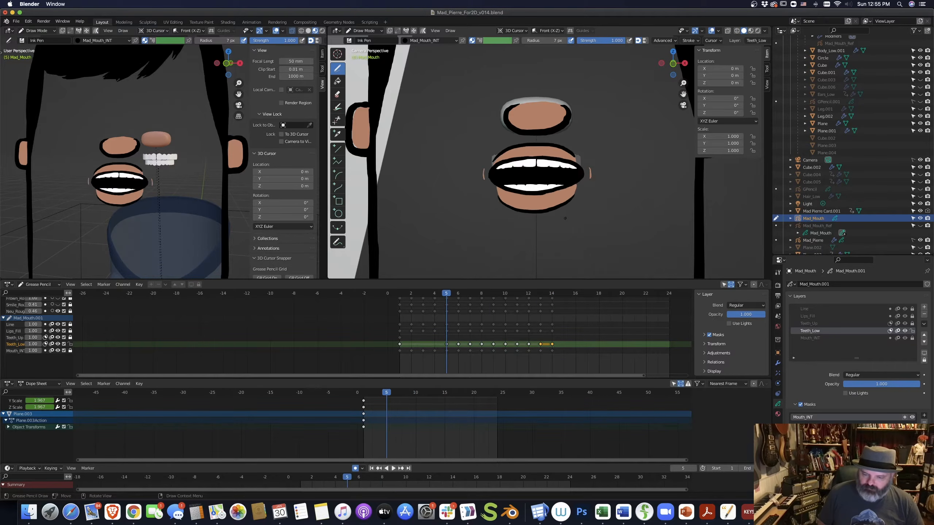
{"action": "key", "text": "space"}
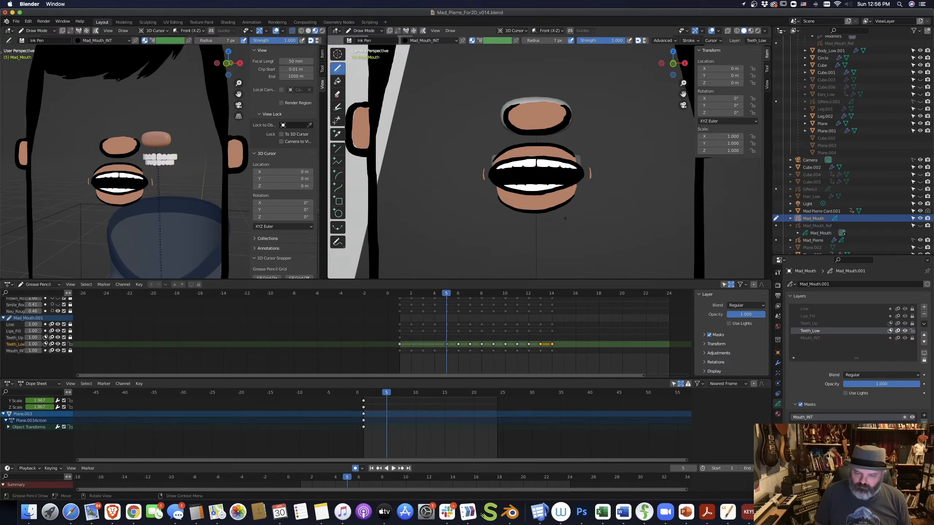
Sculpt the ends of the lower teeth upward on frame 10 so the row follows the curve of the lower lip.
{"action": "key", "text": "ctrl+Tab"}
{"action": "left_click", "coordinate": [561, 252]}
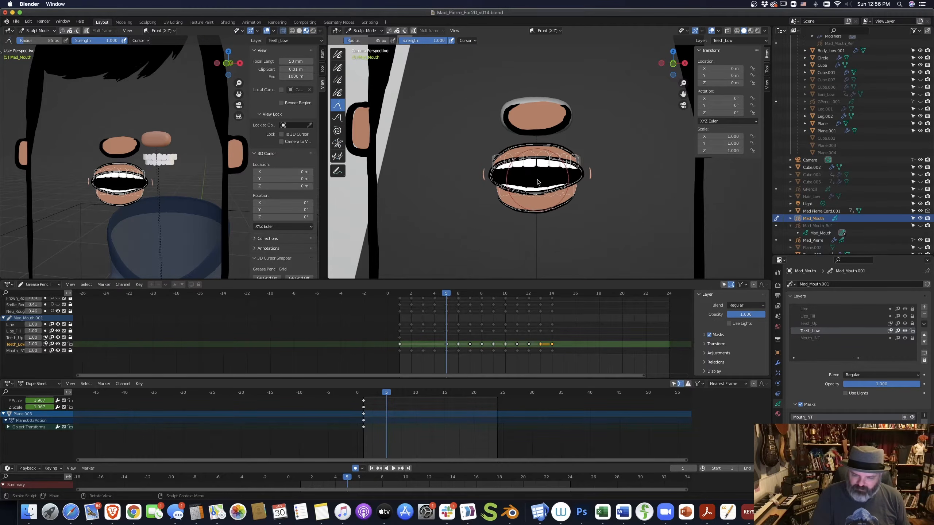
{"action": "key", "text": "Right"}
{"action": "key", "text": "Right"}
{"action": "key", "text": "Right"}
{"action": "key", "text": "Right"}
{"action": "key", "text": "Right"}
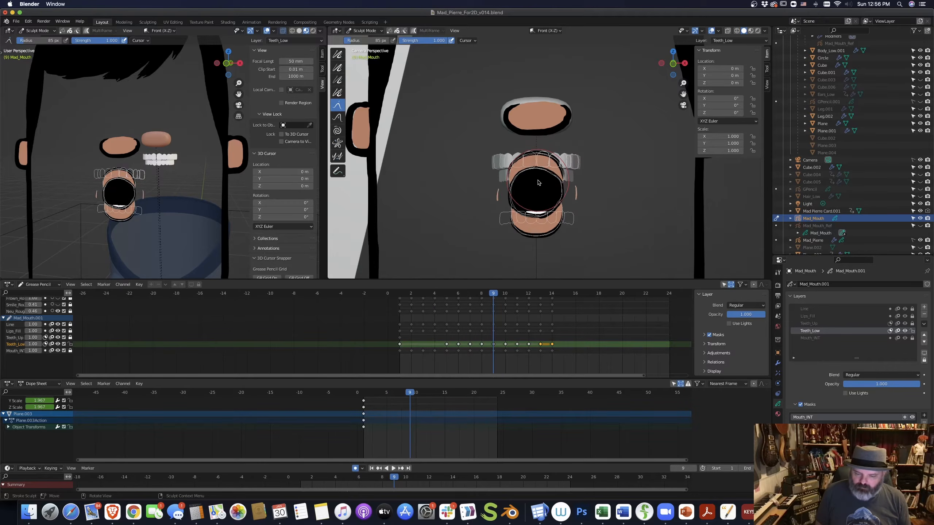
{"action": "left_click_drag", "start_coordinate": [538, 183], "coordinate": [576, 241]}
{"action": "left_click_drag", "start_coordinate": [505, 242], "coordinate": [506, 239]}
{"action": "mouse_move", "coordinate": [570, 241]}
{"action": "left_mouse_down"}
{"action": "mouse_move", "coordinate": [570, 231]}
{"action": "mouse_move", "coordinate": [511, 242]}
{"action": "left_mouse_up"}
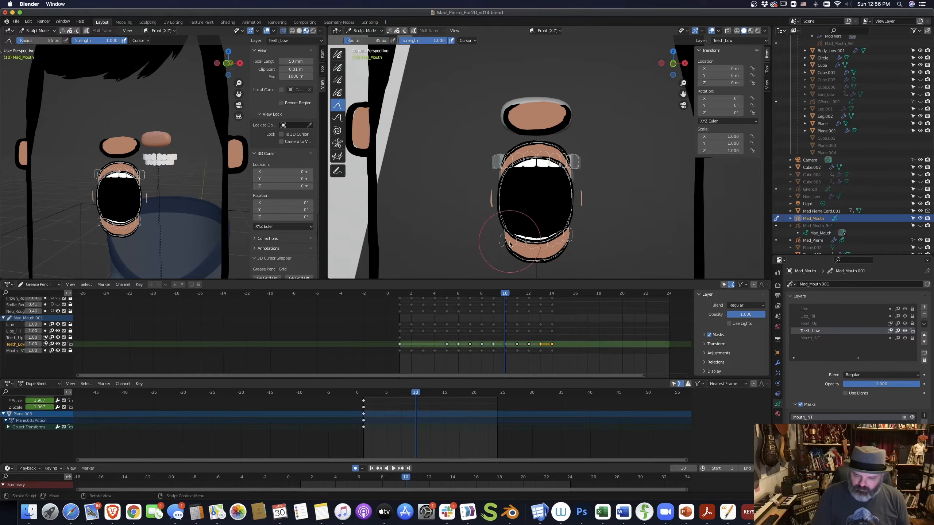
{"action": "key", "text": "Right"}
{"action": "key", "text": "Left"}
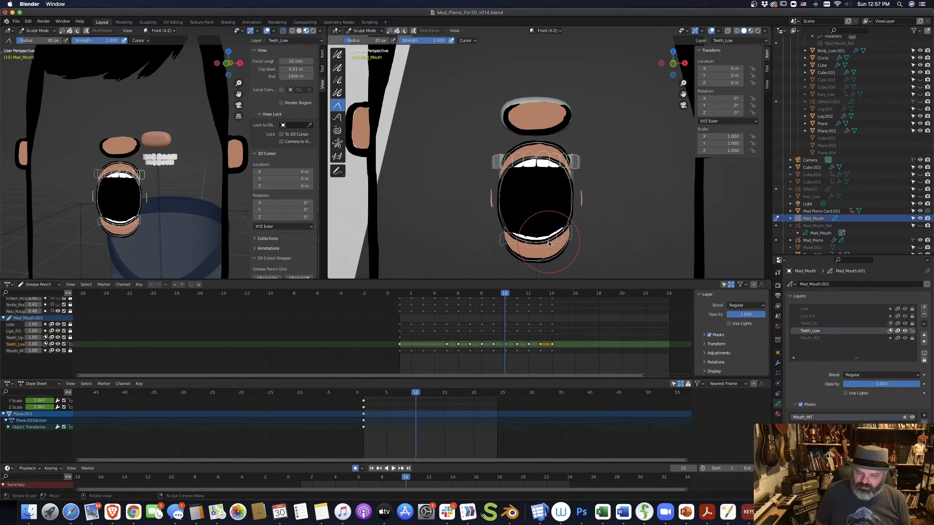
Unlock the Line and Lips_Fill layers and sculpt the lower lip slightly on frame 11.
{"action": "key", "text": "Right"}
{"action": "left_click", "coordinate": [924, 324]}
{"action": "left_click", "coordinate": [882, 387]}
{"action": "left_click", "coordinate": [805, 310]}
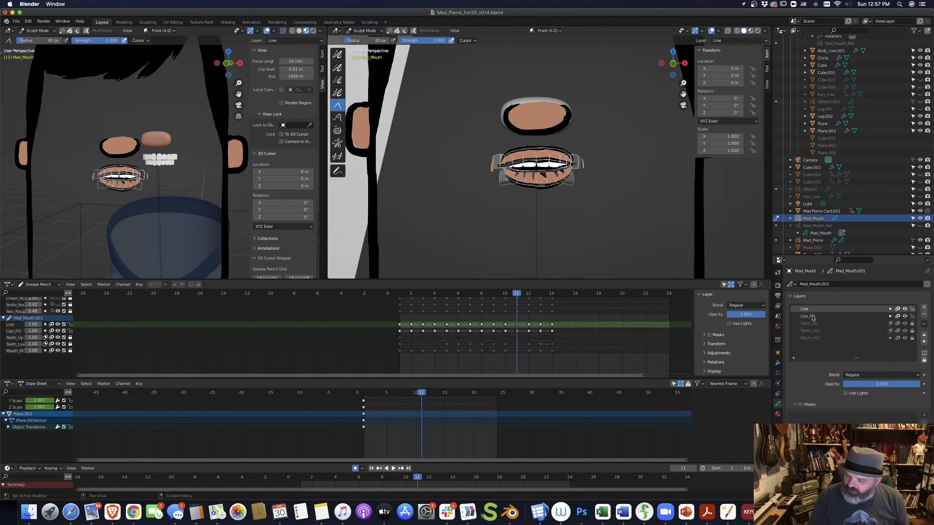
{"action": "mouse_move", "coordinate": [546, 185]}
{"action": "left_mouse_down"}
{"action": "mouse_move", "coordinate": [513, 175]}
{"action": "mouse_move", "coordinate": [558, 189]}
{"action": "left_mouse_up"}
Return to Object Mode, select Mad_Pierre and make its hidden body and face fill layers visible.
{"action": "key", "text": "ctrl+Tab"}
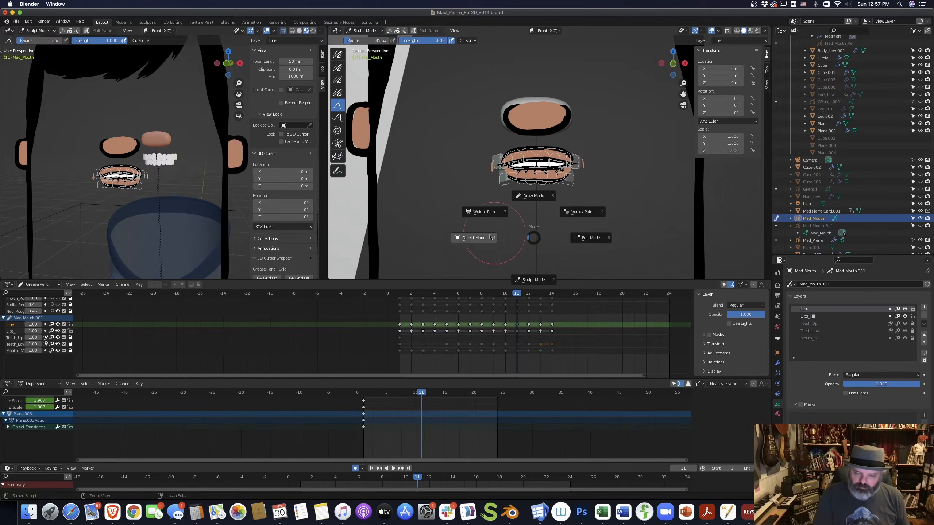
{"action": "left_click", "coordinate": [572, 222]}
{"action": "scroll", "coordinate": [868, 239], "scroll_direction": "down", "scroll_amount": 2}
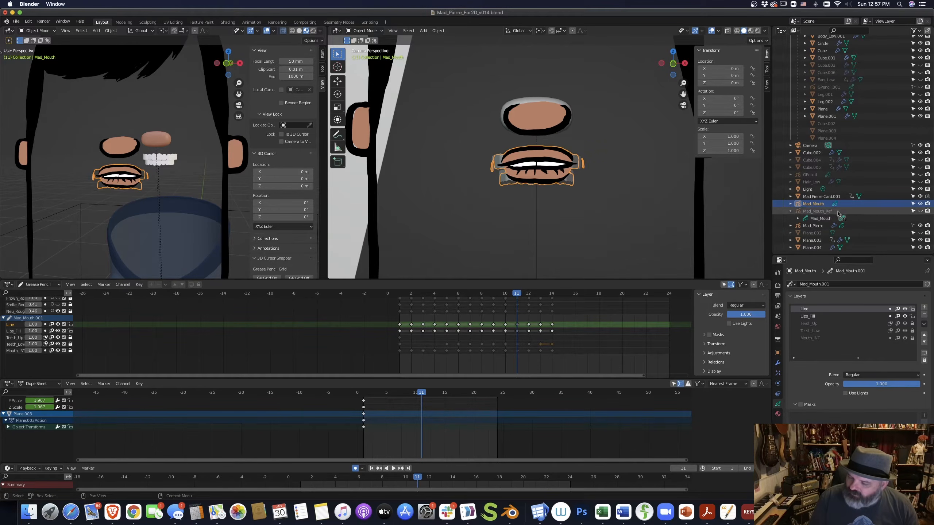
{"action": "left_click", "coordinate": [853, 226]}
{"action": "left_click", "coordinate": [899, 346]}
{"action": "scroll", "coordinate": [899, 348], "scroll_direction": "down", "scroll_amount": 4}
{"action": "left_click", "coordinate": [898, 353]}
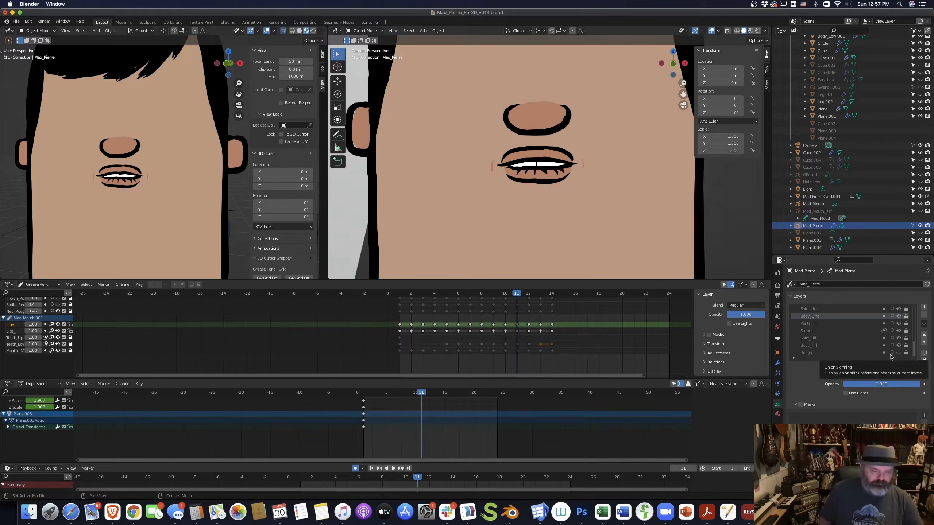
Play the mouth shapes over the filled face from frame 1 and compare them with the neighbouring reference head.
{"action": "left_click", "coordinate": [363, 393]}
{"action": "key", "text": "space"}
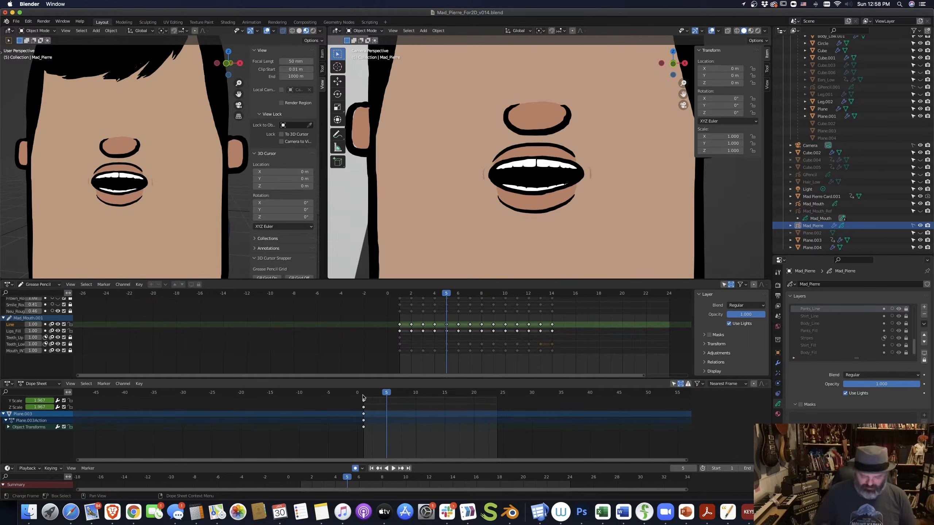
{"action": "scroll", "coordinate": [557, 240], "scroll_direction": "down", "scroll_amount": 3}
{"action": "scroll", "coordinate": [147, 166], "scroll_direction": "down", "scroll_amount": 5}
{"action": "middle_click_drag", "start_coordinate": [147, 165], "coordinate": [223, 216]}
{"action": "left_click", "coordinate": [283, 31]}
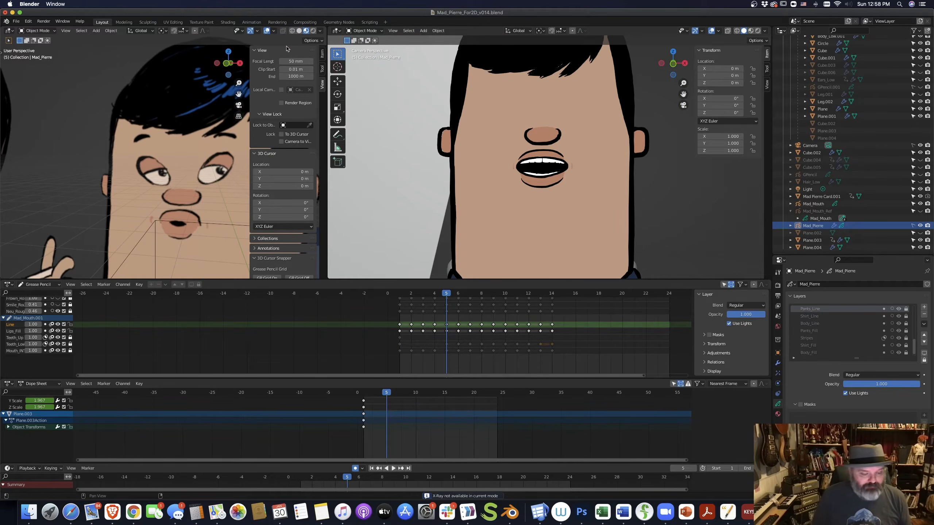
Bring up Mad_Mouth's Mad_Teeth material settings, and play the mouth animation on the full character with nothing selected.
{"action": "left_click", "coordinate": [778, 413]}
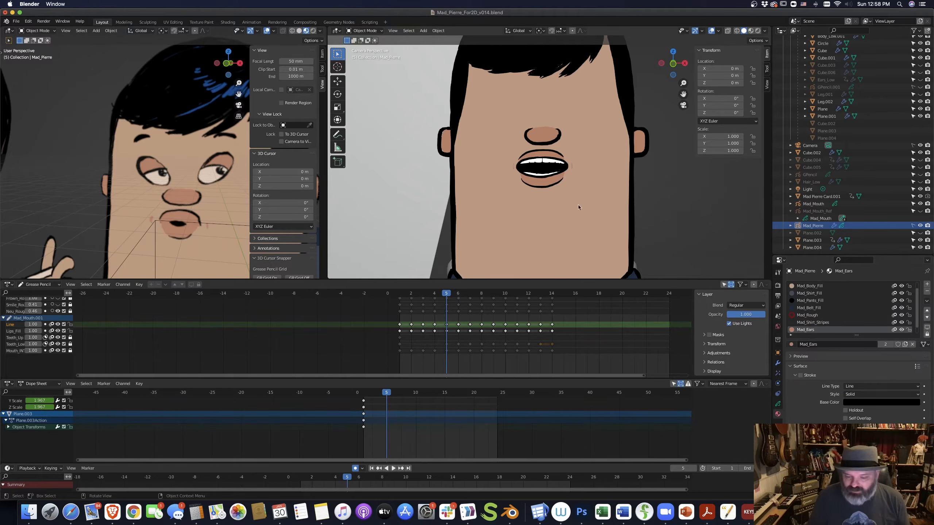
{"action": "left_click", "coordinate": [205, 225]}
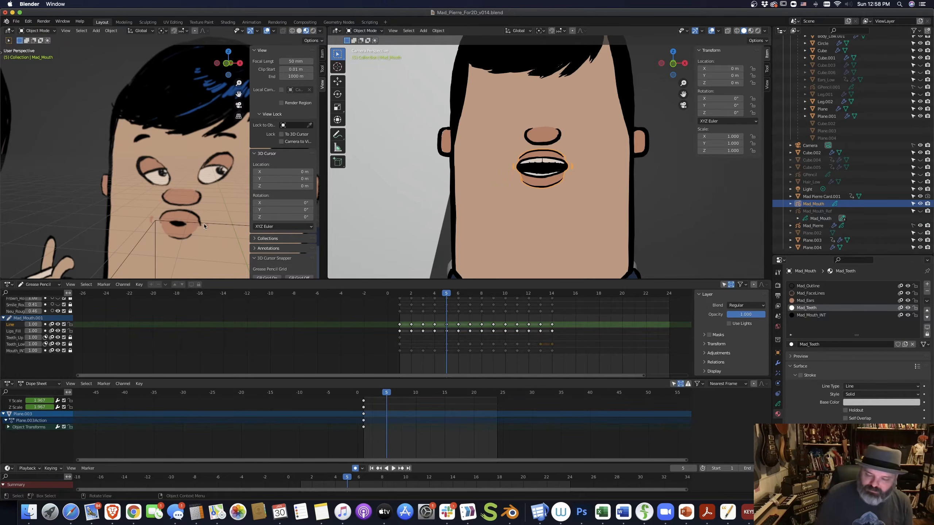
{"action": "scroll", "coordinate": [595, 219], "scroll_direction": "down", "scroll_amount": 2}
{"action": "left_click", "coordinate": [673, 205]}
{"action": "key", "text": "space"}
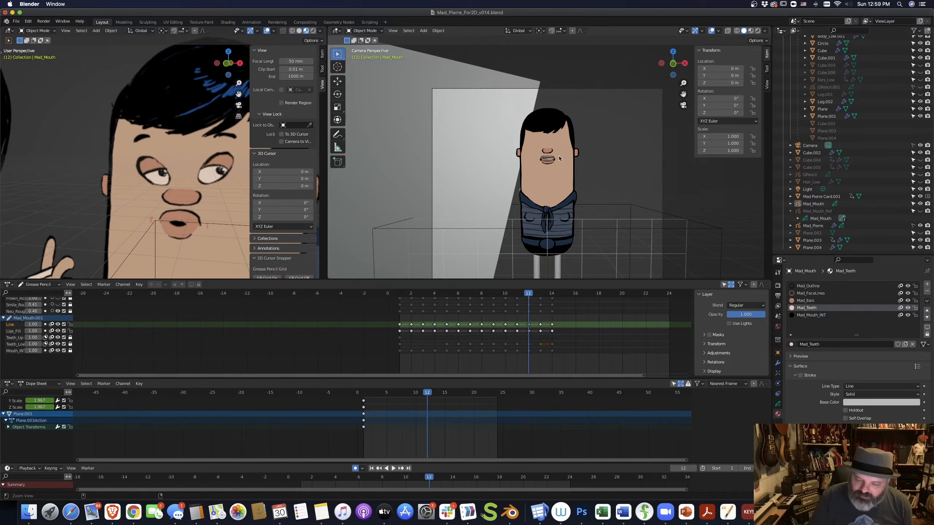
{"action": "scroll", "coordinate": [597, 110], "scroll_direction": "up", "scroll_amount": 5}
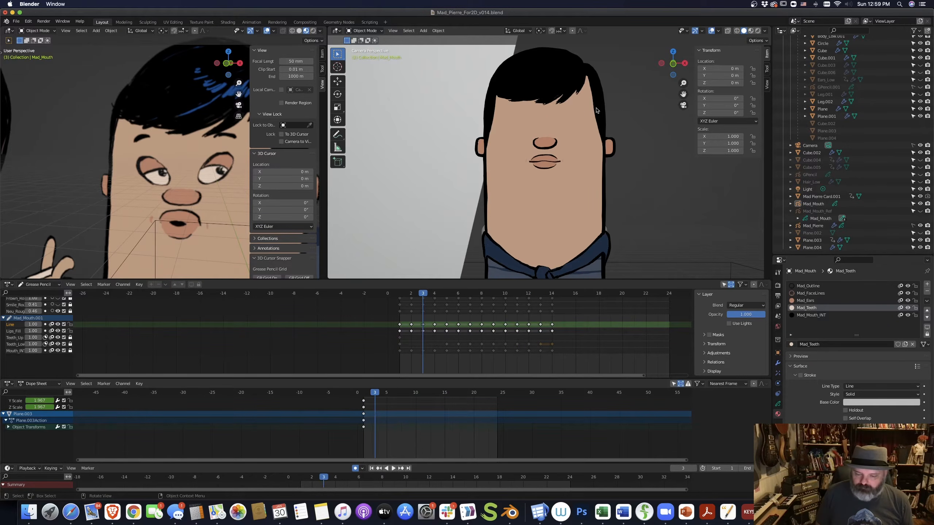
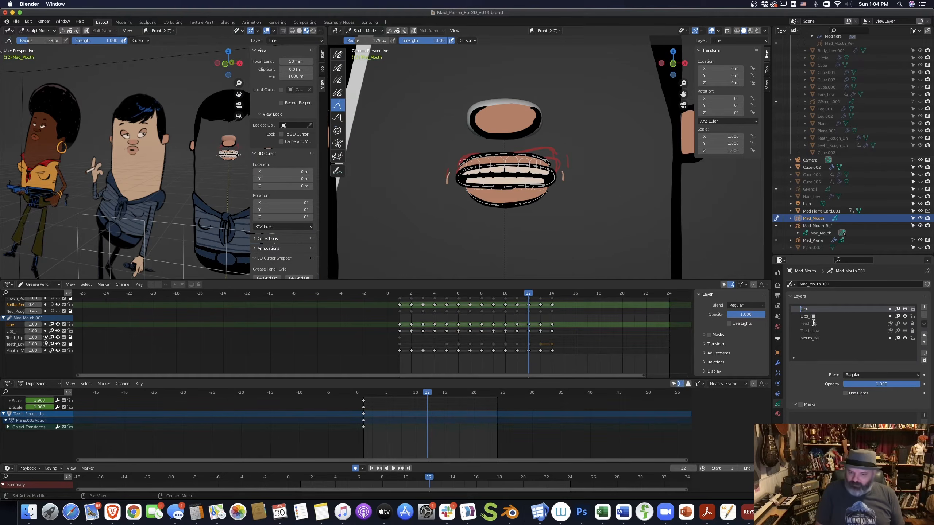
Rename the Line layer as Neu_Lips_Line and the Lips_Fill layer as Neu_Lips_Fill.
{"action": "type", "text": "Neu_Lip_"}
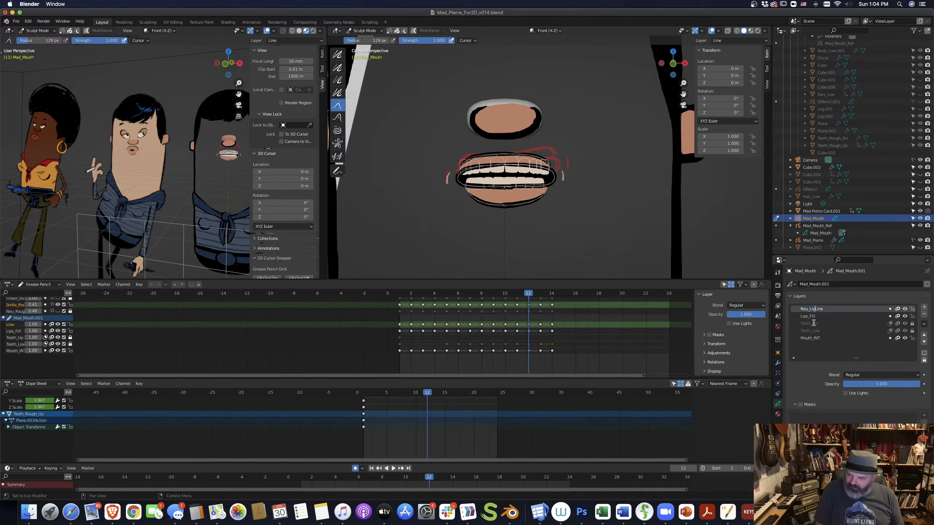
{"action": "key", "text": "Return"}
{"action": "left_click", "coordinate": [805, 316]}
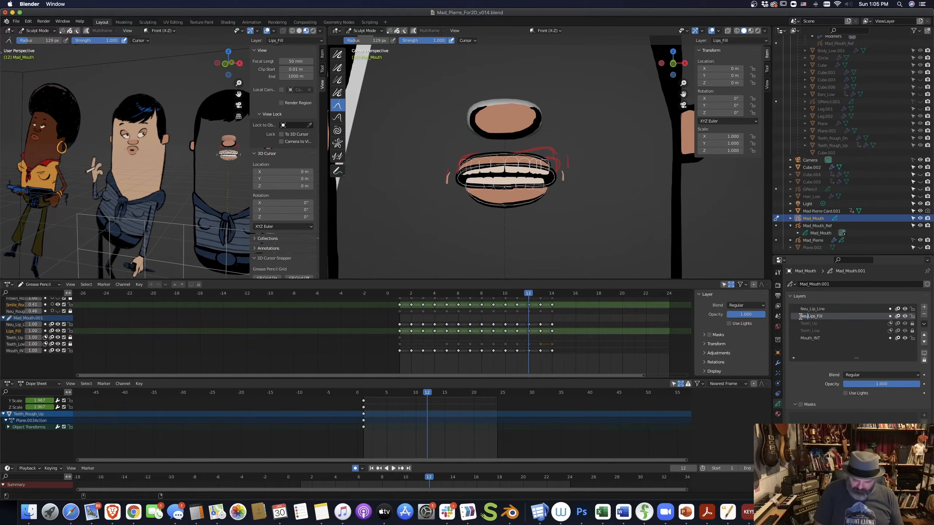
{"action": "left_click", "coordinate": [809, 309]}
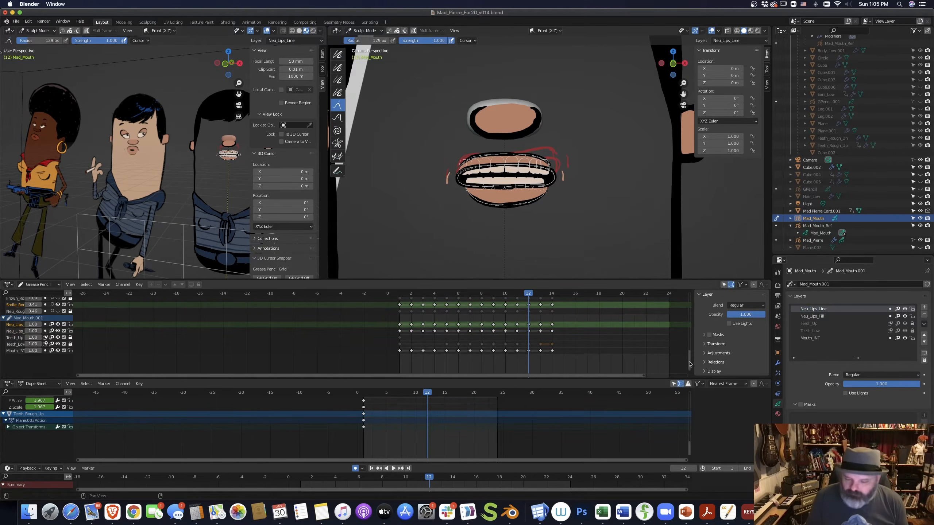
Return to frame 1 and duplicate the Neu_Lips_Line, Neu_Lips_Fill and Mouth_INT layers with their keyframes.
{"action": "key", "text": "shift+Left"}
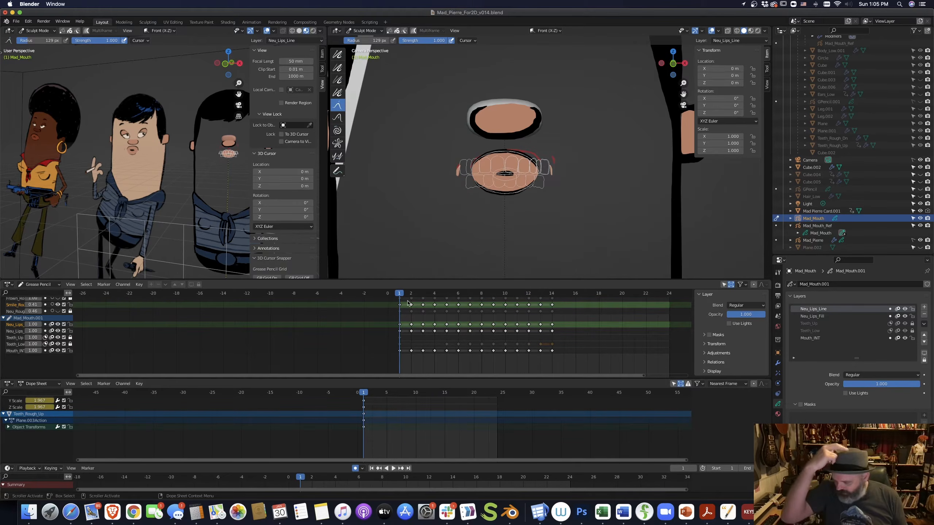
{"action": "left_click", "coordinate": [925, 325]}
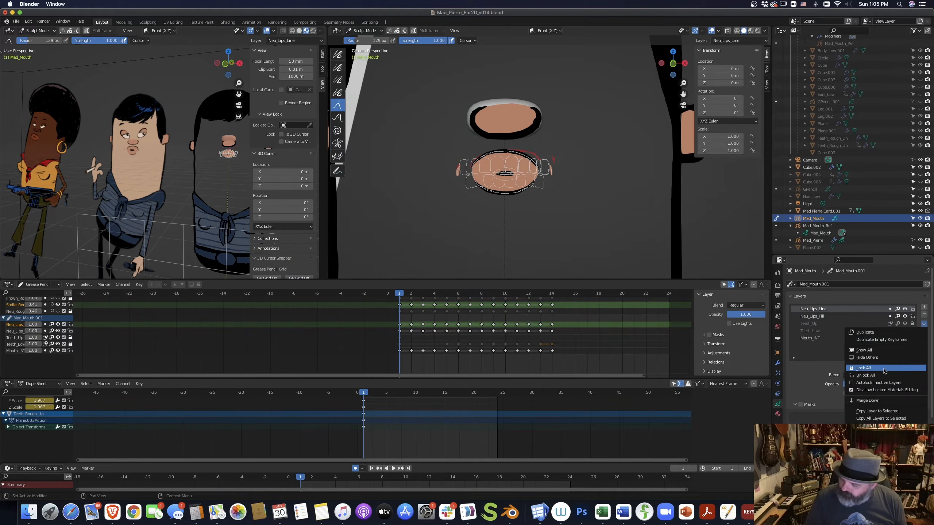
{"action": "left_click", "coordinate": [882, 333]}
{"action": "left_click", "coordinate": [821, 323]}
{"action": "left_click", "coordinate": [924, 323]}
{"action": "left_click", "coordinate": [883, 332]}
{"action": "left_click", "coordinate": [812, 353]}
{"action": "left_click", "coordinate": [924, 324]}
{"action": "left_click", "coordinate": [883, 332]}
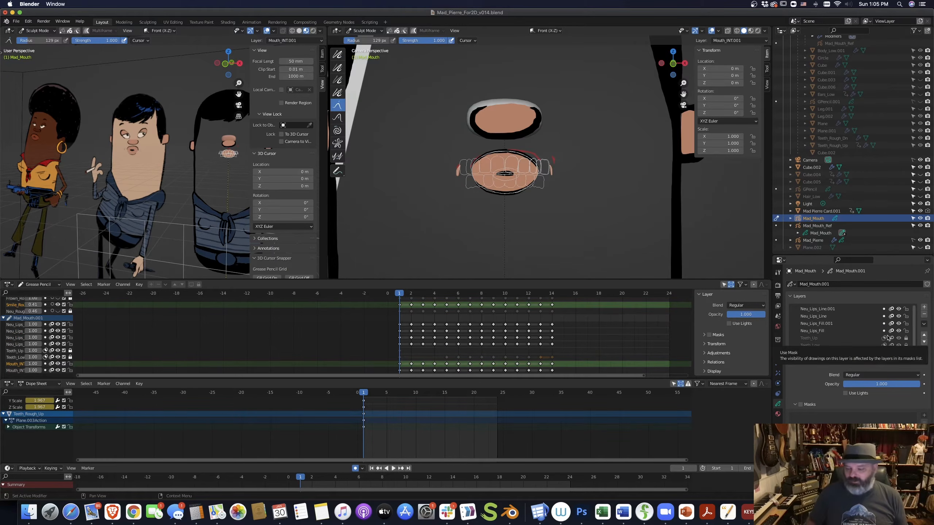
Widen the layer settings area and rename the duplicated mouth interior layer as Smile_Mouth_INT.
{"action": "left_click_drag", "start_coordinate": [771, 437], "coordinate": [713, 437]}
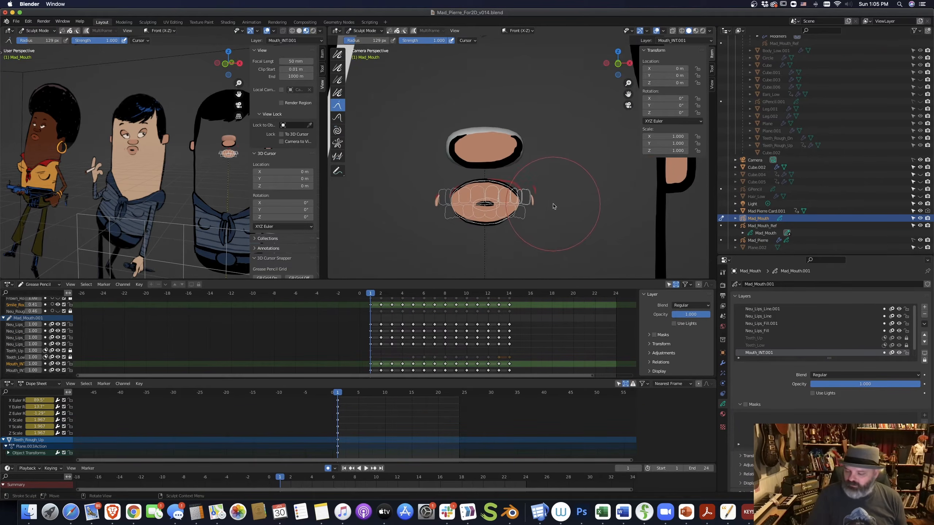
{"action": "double_click", "coordinate": [777, 353]}
{"action": "key", "text": "BackSpace"}
{"action": "key", "text": "BackSpace"}
{"action": "key", "text": "BackSpace"}
{"action": "key", "text": "BackSpace"}
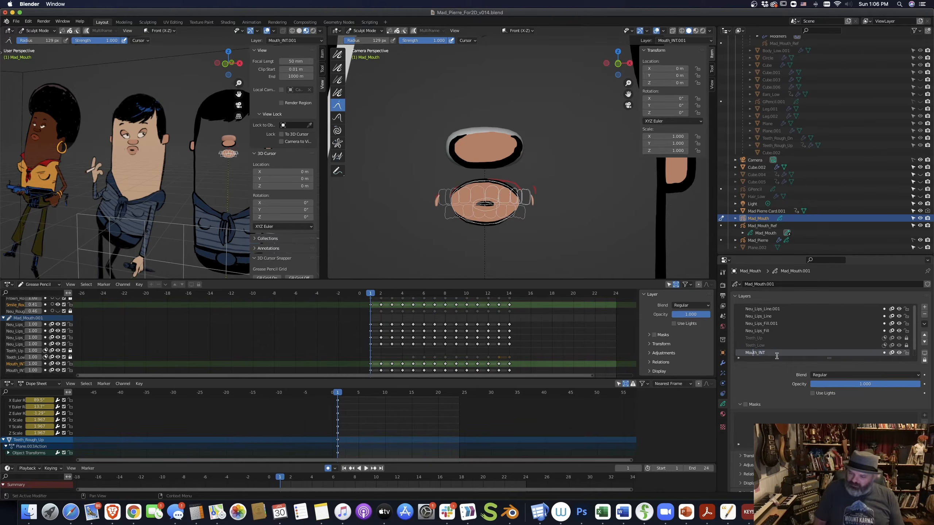
{"action": "type", "text": "Smile_"}
{"action": "key", "text": "Return"}
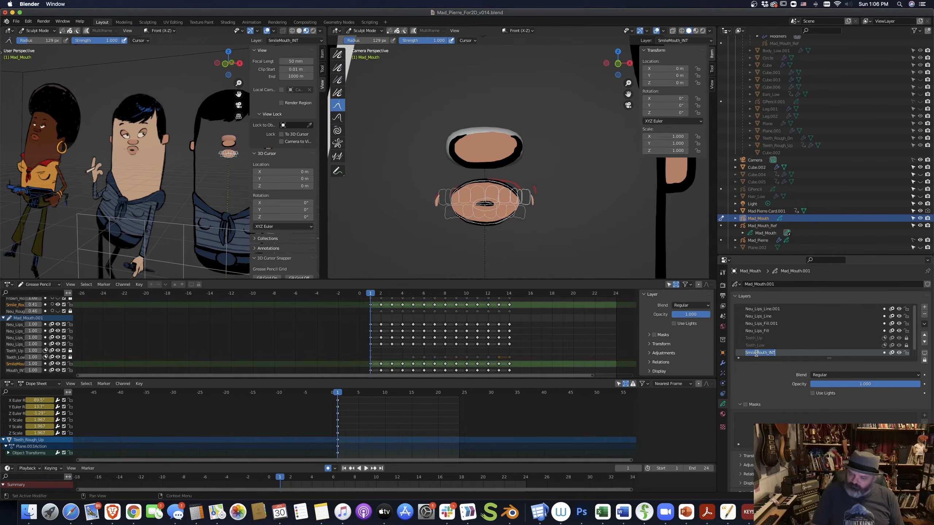
Move the duplicated lip fill above Neu_Lips_Line, and rename the two lip copies as Smile_Lips_Fill and Smile_Lips_Line.
{"action": "left_click_drag", "start_coordinate": [868, 256], "coordinate": [868, 236]}
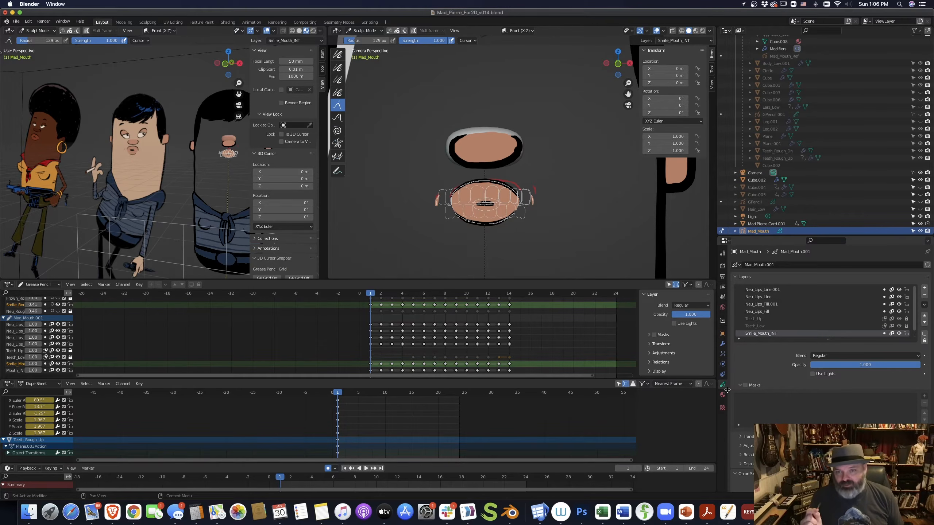
{"action": "left_click", "coordinate": [772, 303]}
{"action": "left_click", "coordinate": [924, 315]}
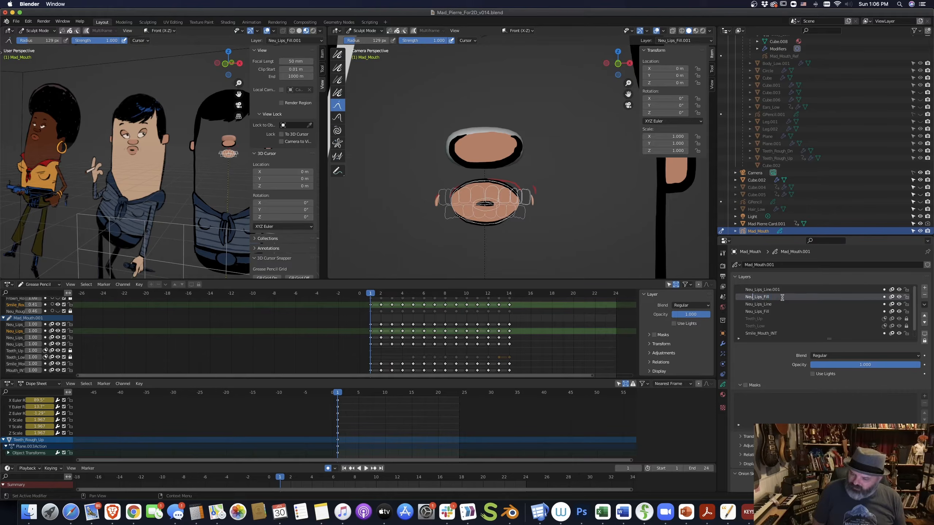
{"action": "type", "text": "ile_"}
{"action": "key", "text": "Return"}
{"action": "left_click", "coordinate": [781, 290]}
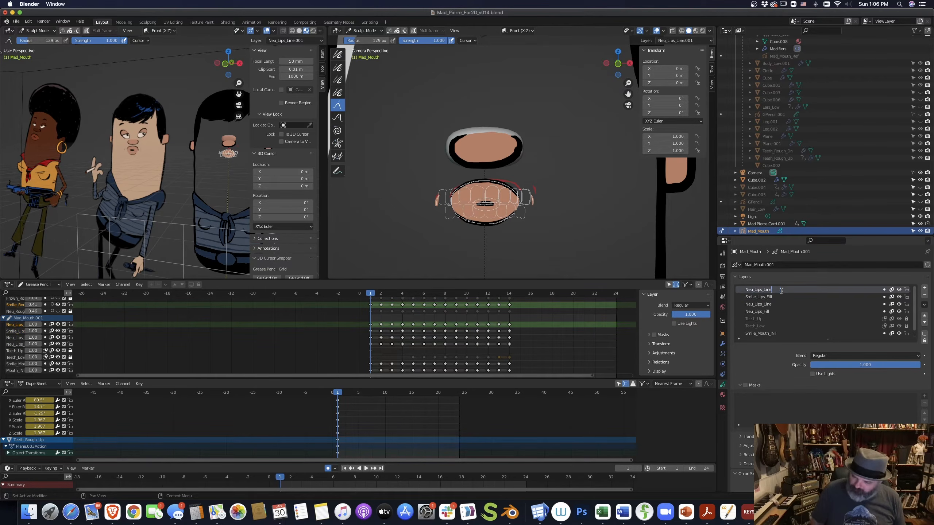
{"action": "key", "text": "BackSpace"}
{"action": "key", "text": "Return"}
Lock the Neu_Lips_Line and Neu_Lips_Fill layers and rename the original Mouth_INT layer as Neu_Mouth_INT.
{"action": "left_click", "coordinate": [906, 304]}
{"action": "left_click", "coordinate": [906, 311]}
{"action": "scroll", "coordinate": [765, 333], "scroll_direction": "down", "scroll_amount": 1}
{"action": "double_click", "coordinate": [761, 334]}
{"action": "left_click", "coordinate": [746, 335]}
{"action": "type", "text": "Neu_"}
{"action": "key", "text": "Return"}
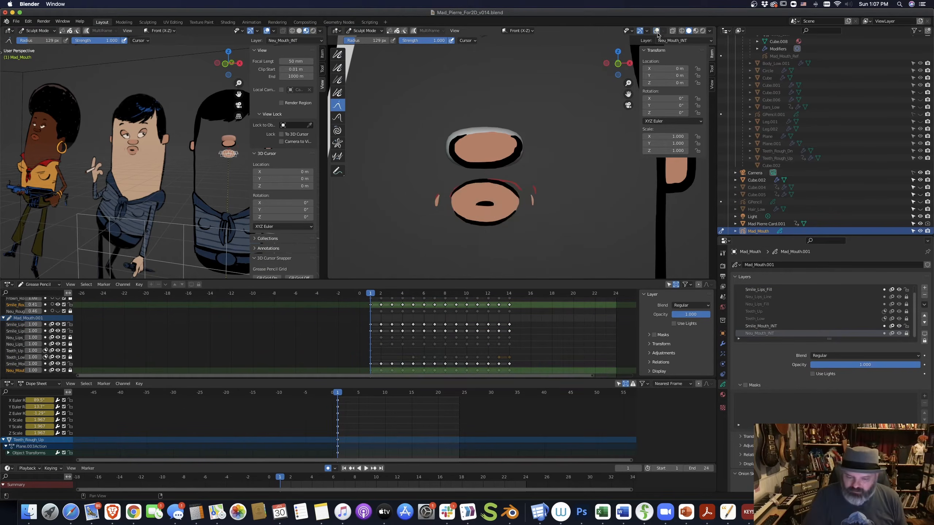
Enlarge the layer list, make Smile_Lips_Line active and pull the mouth's right corner upward on frame 1.
{"action": "left_click_drag", "start_coordinate": [823, 236], "coordinate": [822, 141]}
{"action": "left_click_drag", "start_coordinate": [829, 252], "coordinate": [837, 303]}
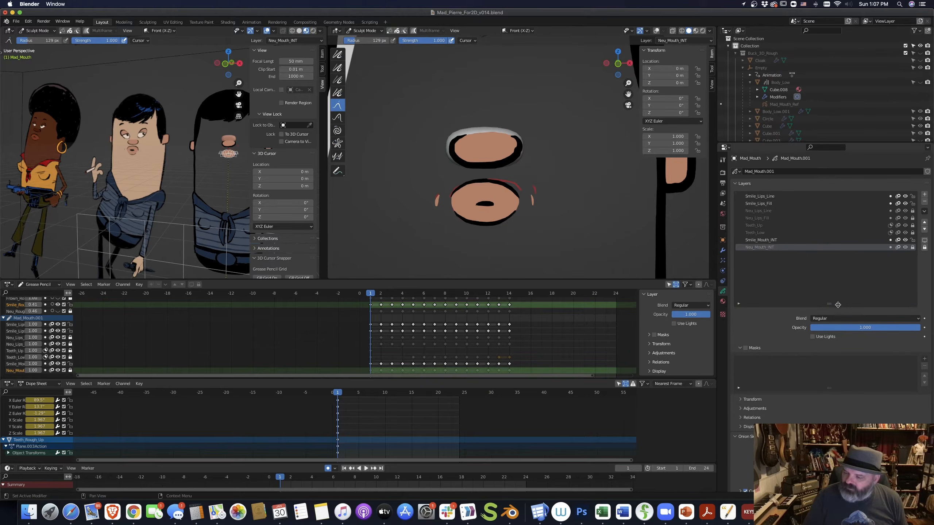
{"action": "left_click", "coordinate": [763, 196]}
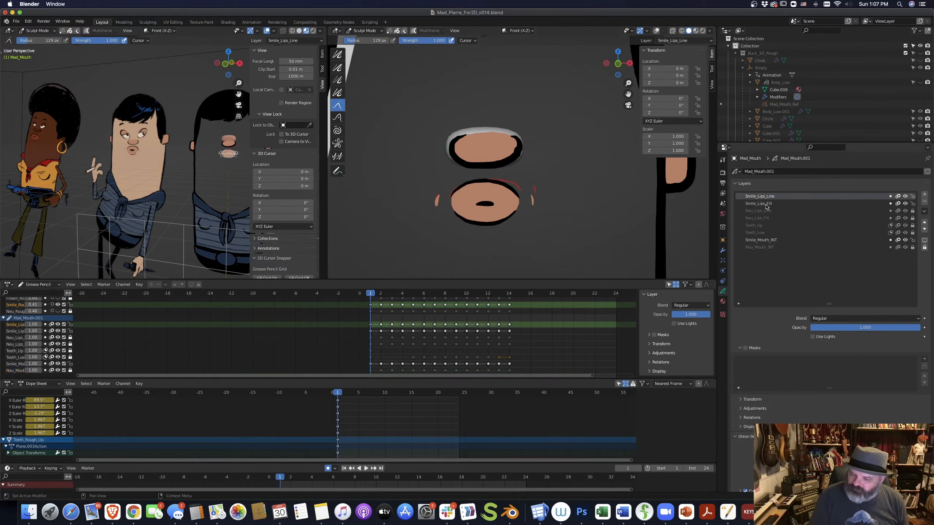
{"action": "mouse_move", "coordinate": [522, 207]}
{"action": "left_mouse_down"}
{"action": "mouse_move", "coordinate": [524, 196]}
{"action": "mouse_move", "coordinate": [555, 195]}
{"action": "left_mouse_up"}
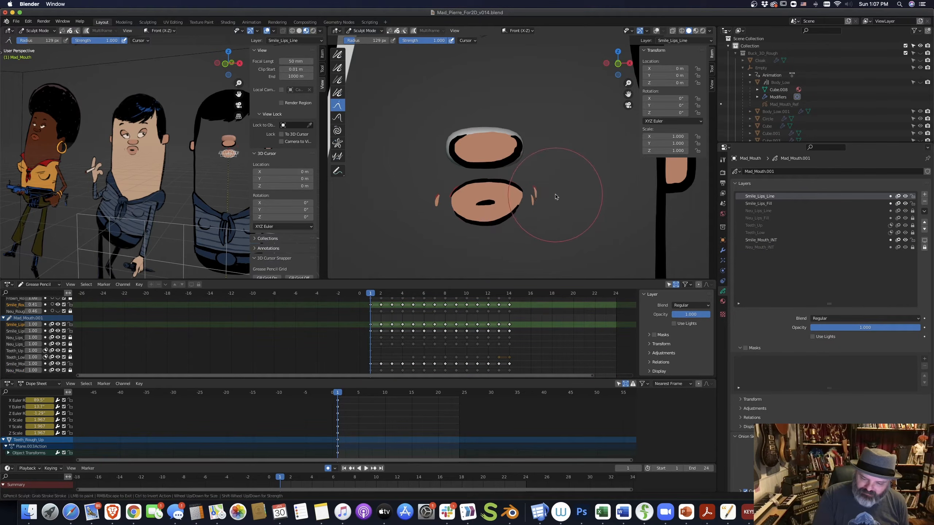
Hide Neu_Mouth_INT and add Smile_Mouth_INT as a mask on the Teeth_Low and Teeth_Up layers.
{"action": "left_click", "coordinate": [906, 248]}
{"action": "left_click", "coordinate": [796, 233]}
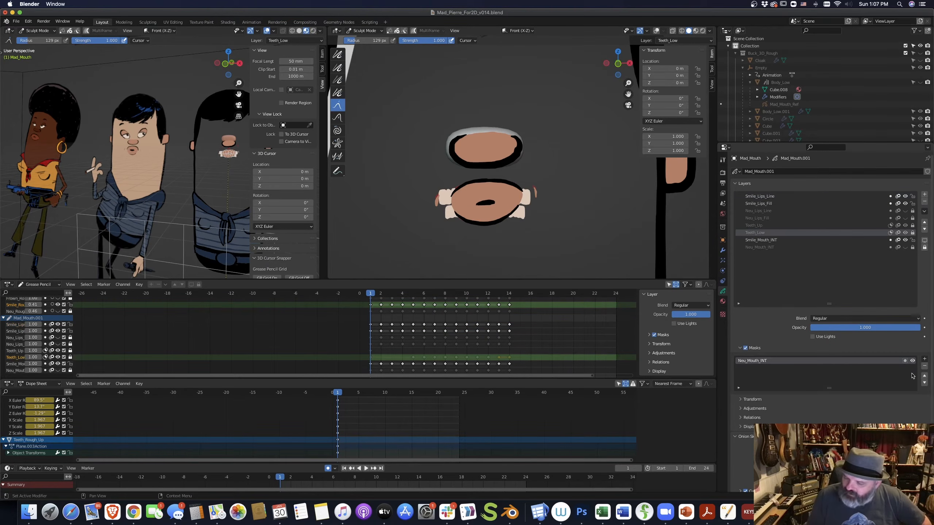
{"action": "left_click", "coordinate": [924, 359]}
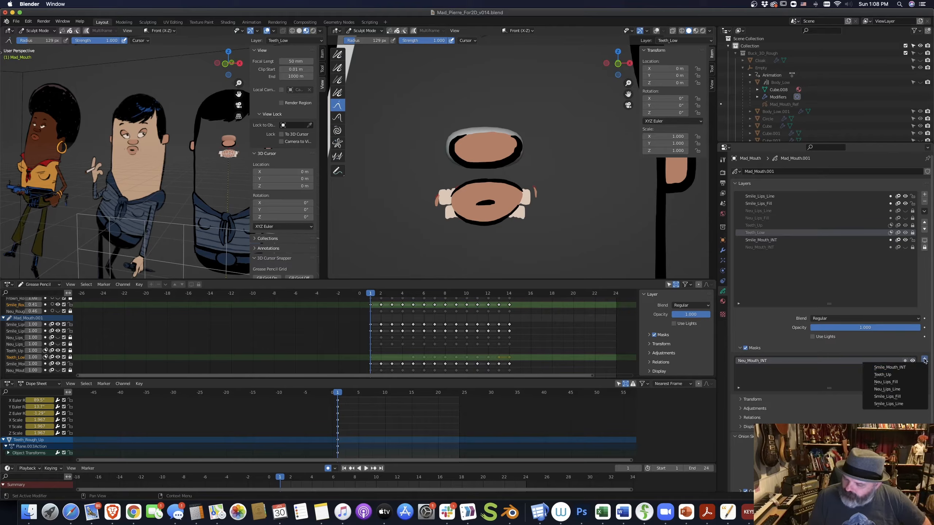
{"action": "left_click", "coordinate": [904, 368]}
{"action": "left_click", "coordinate": [801, 225]}
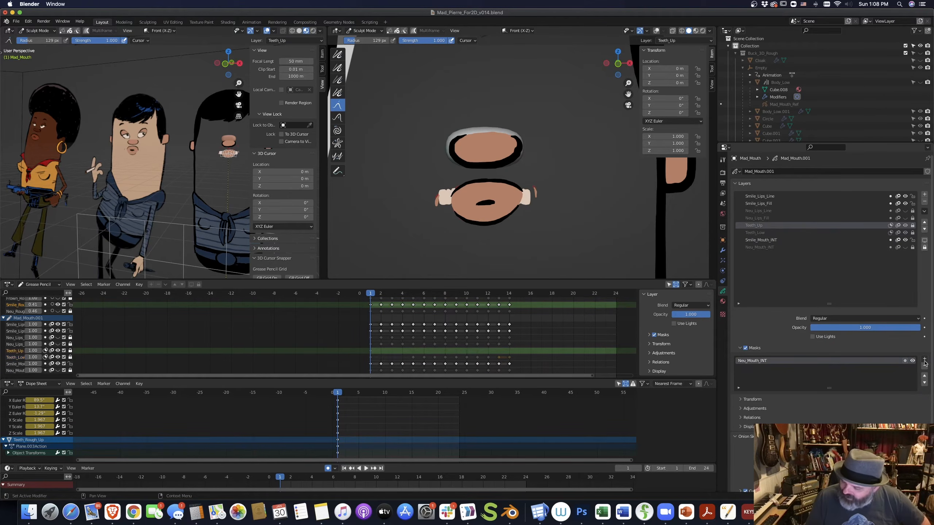
{"action": "left_click", "coordinate": [924, 359]}
{"action": "left_click", "coordinate": [901, 369]}
With Smile_Lips_Line active, lift both mouth corners into a smile on frame 2 and compare it with frame 1.
{"action": "left_click", "coordinate": [768, 196]}
{"action": "left_click", "coordinate": [769, 203]}
{"action": "left_click", "coordinate": [769, 196]}
{"action": "key", "text": "Right"}
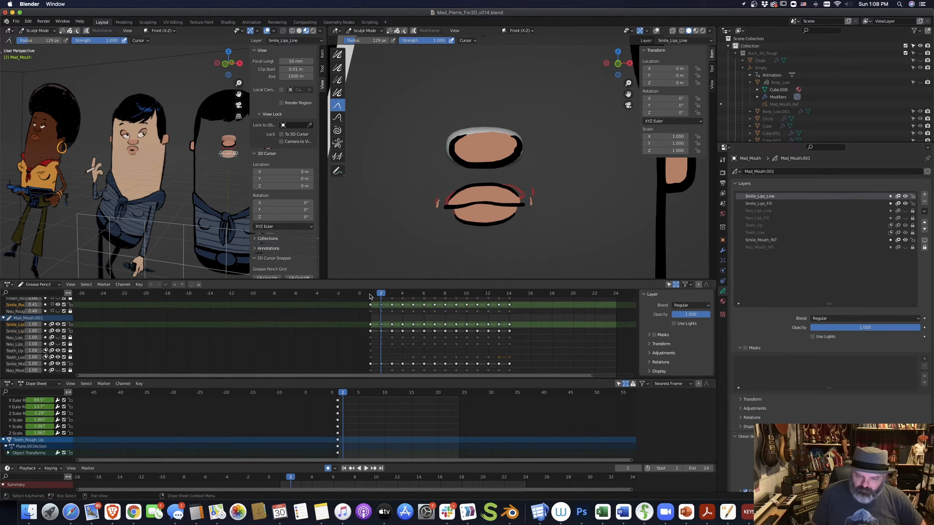
{"action": "left_click_drag", "start_coordinate": [512, 208], "coordinate": [519, 199]}
{"action": "left_click_drag", "start_coordinate": [556, 203], "coordinate": [557, 191]}
{"action": "left_click_drag", "start_coordinate": [422, 201], "coordinate": [423, 193]}
{"action": "key", "text": "Left"}
{"action": "key", "text": "Right"}
Sculpt the closed mouth shapes on frames 3 and 4 into smiles by lifting their corners.
{"action": "key", "text": "Right"}
{"action": "left_click_drag", "start_coordinate": [547, 211], "coordinate": [540, 197]}
{"action": "left_click_drag", "start_coordinate": [424, 205], "coordinate": [421, 203]}
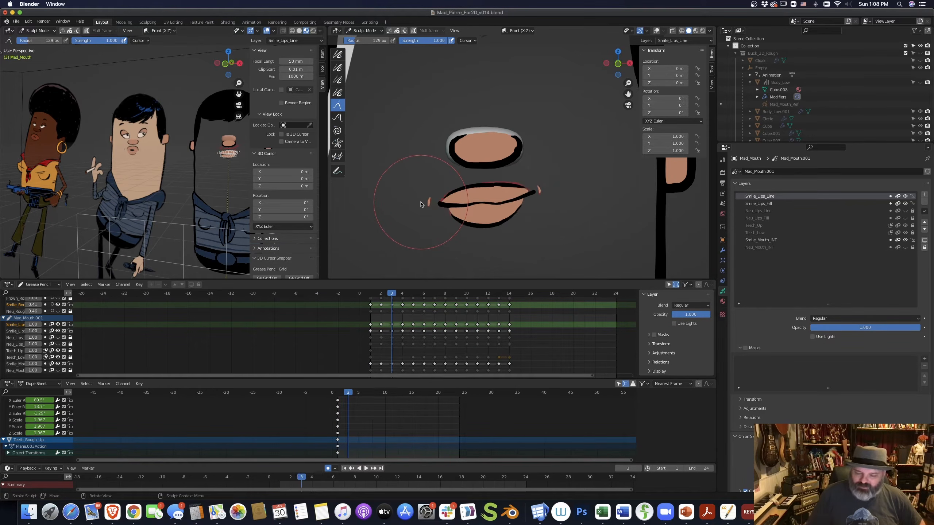
{"action": "key", "text": "Right"}
{"action": "mouse_move", "coordinate": [548, 198]}
{"action": "left_mouse_down"}
{"action": "mouse_move", "coordinate": [547, 208]}
{"action": "mouse_move", "coordinate": [521, 213]}
{"action": "mouse_move", "coordinate": [540, 190]}
{"action": "left_mouse_up"}
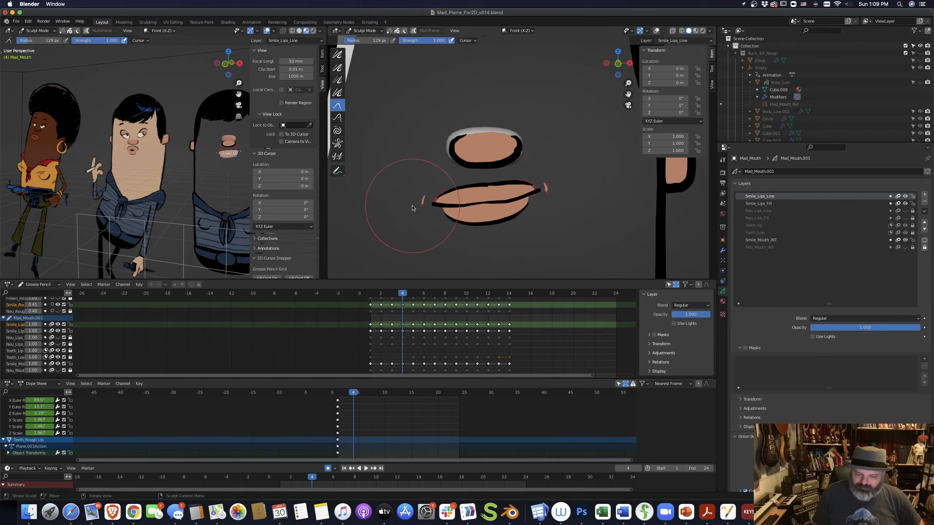
Reshape the open mouths on frames 5 and 6 into smiles by grabbing their corners and lips.
{"action": "key", "text": "Right"}
{"action": "left_click_drag", "start_coordinate": [525, 186], "coordinate": [534, 230]}
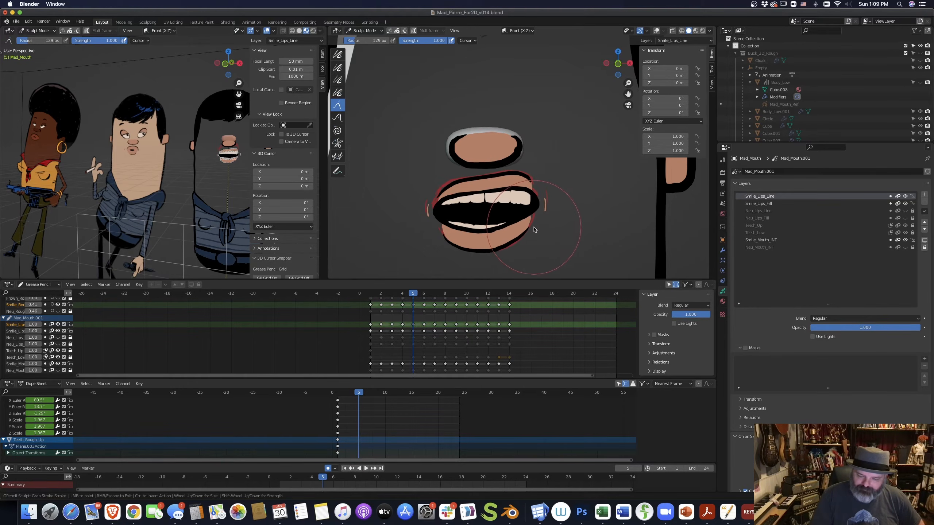
{"action": "mouse_move", "coordinate": [568, 200]}
{"action": "left_mouse_down"}
{"action": "mouse_move", "coordinate": [538, 203]}
{"action": "mouse_move", "coordinate": [496, 146]}
{"action": "mouse_move", "coordinate": [476, 150]}
{"action": "mouse_move", "coordinate": [420, 195]}
{"action": "left_mouse_up"}
{"action": "mouse_move", "coordinate": [527, 232]}
{"action": "left_mouse_down"}
{"action": "mouse_move", "coordinate": [517, 211]}
{"action": "mouse_move", "coordinate": [535, 182]}
{"action": "left_mouse_up"}
{"action": "key", "text": "Right"}
{"action": "mouse_move", "coordinate": [521, 250]}
{"action": "left_mouse_down"}
{"action": "mouse_move", "coordinate": [551, 226]}
{"action": "mouse_move", "coordinate": [547, 183]}
{"action": "left_mouse_up"}
{"action": "mouse_move", "coordinate": [427, 202]}
{"action": "left_mouse_down"}
{"action": "mouse_move", "coordinate": [435, 191]}
{"action": "mouse_move", "coordinate": [412, 195]}
{"action": "left_mouse_up"}
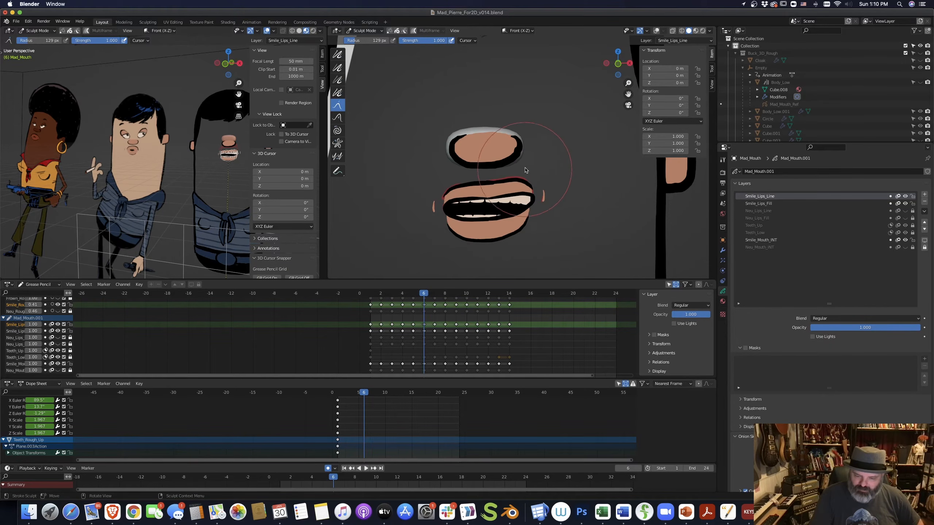
Advance through the mouth shapes to frame 12 and sculpt its toothy mouth upward at both corners.
{"action": "key", "text": "Right"}
{"action": "key", "text": "Right"}
{"action": "key", "text": "Right"}
{"action": "key", "text": "Right"}
{"action": "key", "text": "Right"}
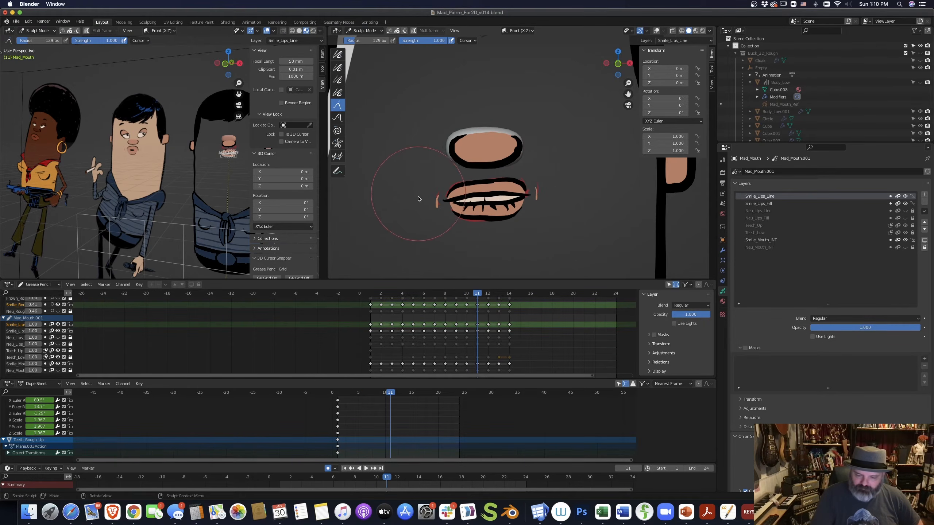
{"action": "key", "text": "Left"}
{"action": "key", "text": "Right"}
{"action": "key", "text": "Right"}
{"action": "left_click_drag", "start_coordinate": [418, 194], "coordinate": [420, 189]}
{"action": "left_click_drag", "start_coordinate": [546, 207], "coordinate": [548, 200]}
{"action": "mouse_move", "coordinate": [520, 157]}
{"action": "left_mouse_down"}
{"action": "mouse_move", "coordinate": [530, 145]}
{"action": "mouse_move", "coordinate": [518, 130]}
{"action": "left_mouse_up"}
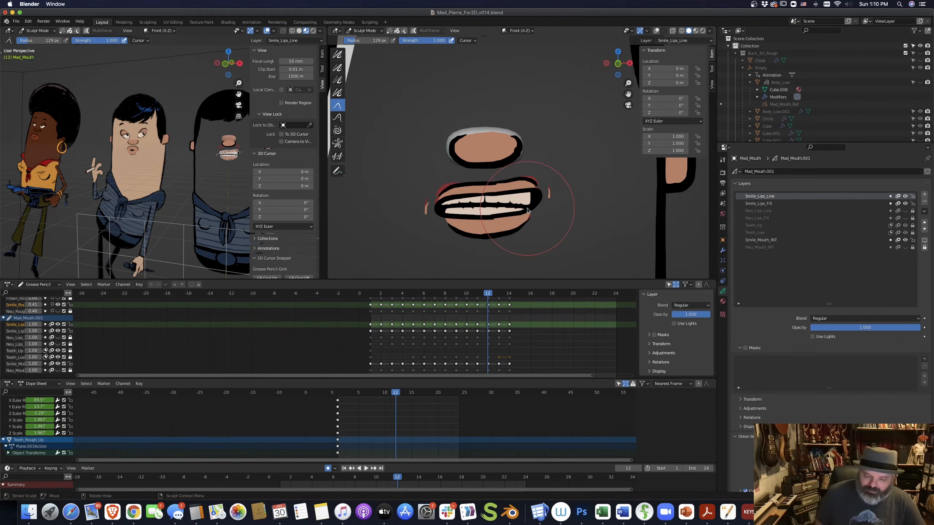
Pull the corners and upper edge of the mouth shape on frame 13 upward into a smile.
{"action": "key", "text": "Right"}
{"action": "left_click_drag", "start_coordinate": [410, 187], "coordinate": [417, 181]}
{"action": "left_click_drag", "start_coordinate": [446, 181], "coordinate": [446, 176]}
{"action": "left_click_drag", "start_coordinate": [557, 191], "coordinate": [539, 171]}
{"action": "mouse_move", "coordinate": [552, 217]}
{"action": "left_mouse_down"}
{"action": "mouse_move", "coordinate": [565, 179]}
{"action": "mouse_move", "coordinate": [524, 183]}
{"action": "mouse_move", "coordinate": [539, 202]}
{"action": "left_mouse_up"}
Step back and forth between frames 8 and 14 to review the sculpted smile shapes.
{"action": "key", "text": "Right"}
{"action": "key", "text": "Left"}
{"action": "key", "text": "Left"}
{"action": "key", "text": "Left"}
{"action": "key", "text": "Left"}
{"action": "key", "text": "Left"}
{"action": "key", "text": "Left"}
{"action": "key", "text": "Right"}
{"action": "key", "text": "Right"}
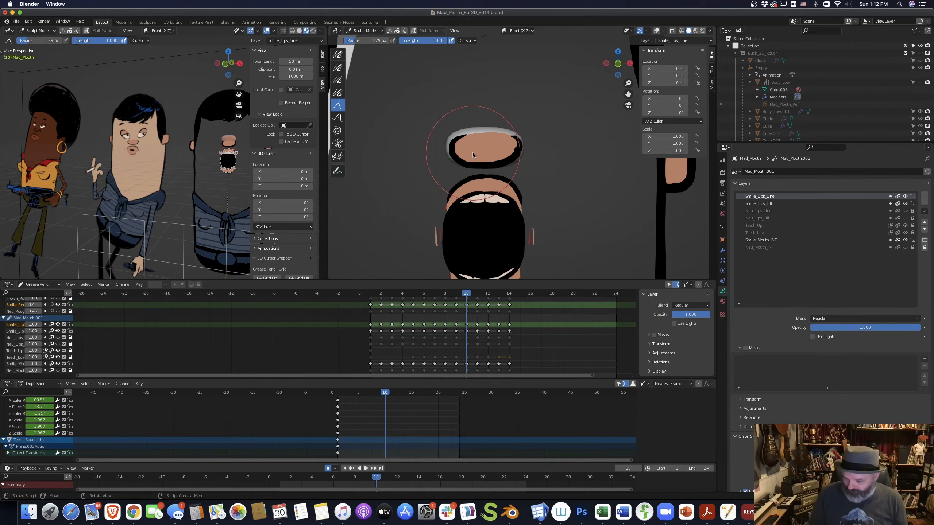
Duplicate the Neu_Mouth_INT layer and rename the copy as Frown_Mouth_INT.
{"action": "left_click", "coordinate": [784, 205]}
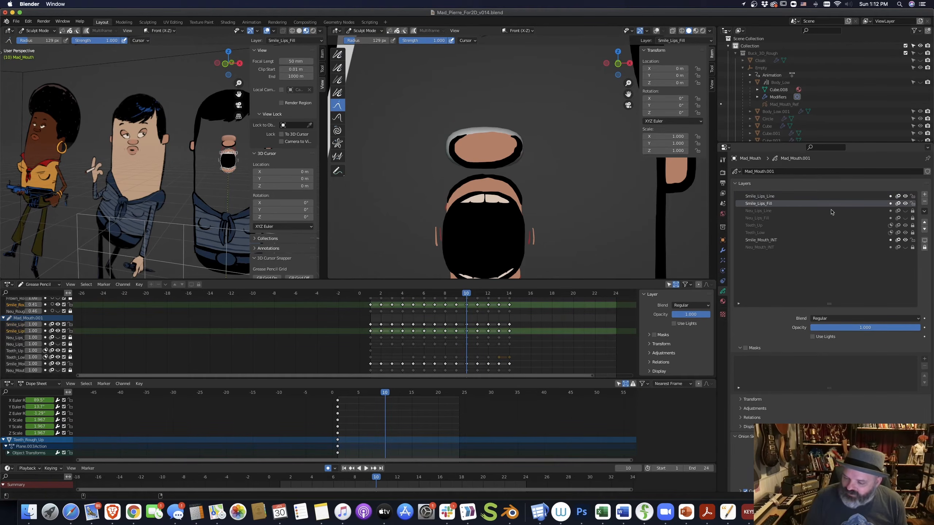
{"action": "left_click", "coordinate": [759, 248]}
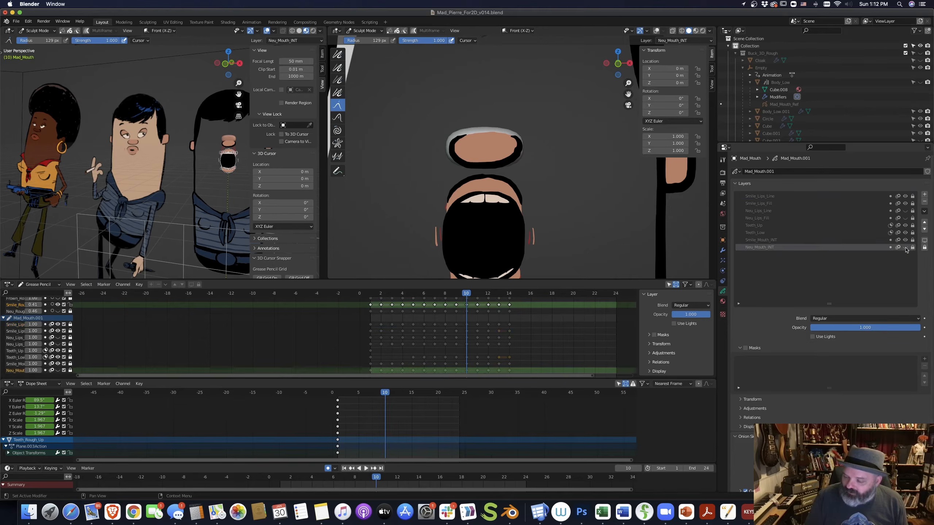
{"action": "left_click", "coordinate": [925, 212]}
{"action": "left_click", "coordinate": [916, 220]}
{"action": "double_click", "coordinate": [777, 248]}
{"action": "key", "text": "Right"}
{"action": "key", "text": "BackSpace"}
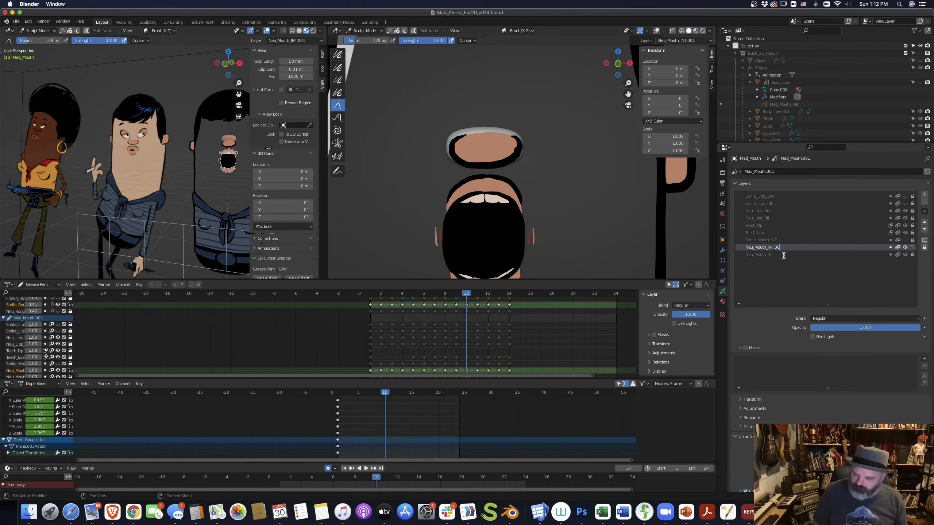
{"action": "key", "text": "ctrl+a"}
{"action": "type", "text": "Frown_Mouth_INT"}
{"action": "key", "text": "Return"}
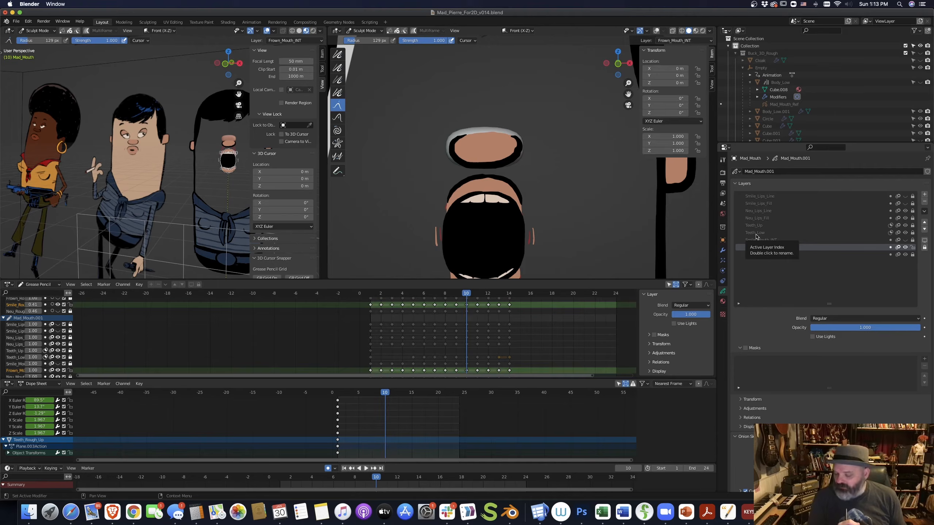
Duplicate the Neu_Lips_Fill layer and rename the copy as Frown_Lips_Fill.
{"action": "left_click", "coordinate": [764, 219]}
{"action": "left_click", "coordinate": [924, 212]}
{"action": "left_click", "coordinate": [916, 219]}
{"action": "double_click", "coordinate": [784, 219]}
{"action": "key", "text": "Right"}
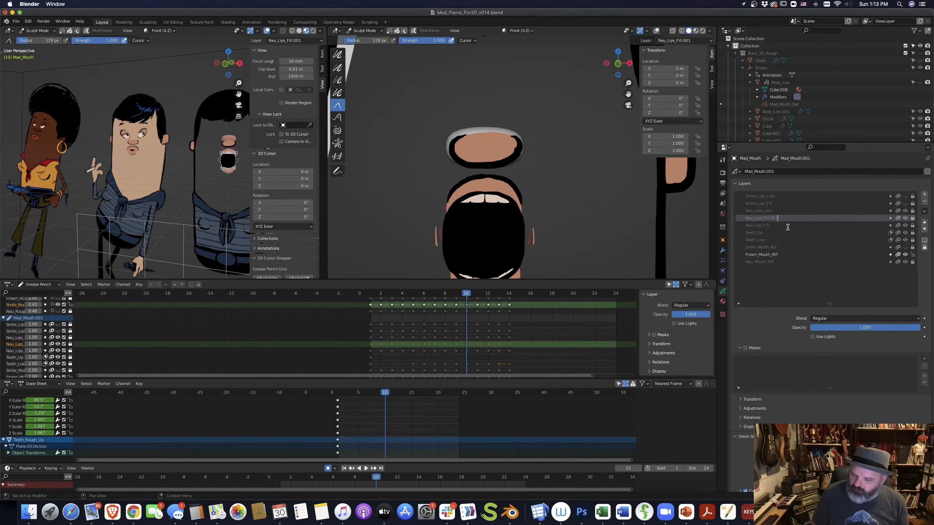
{"action": "type", "text": "Smile"}
{"action": "key", "text": "Return"}
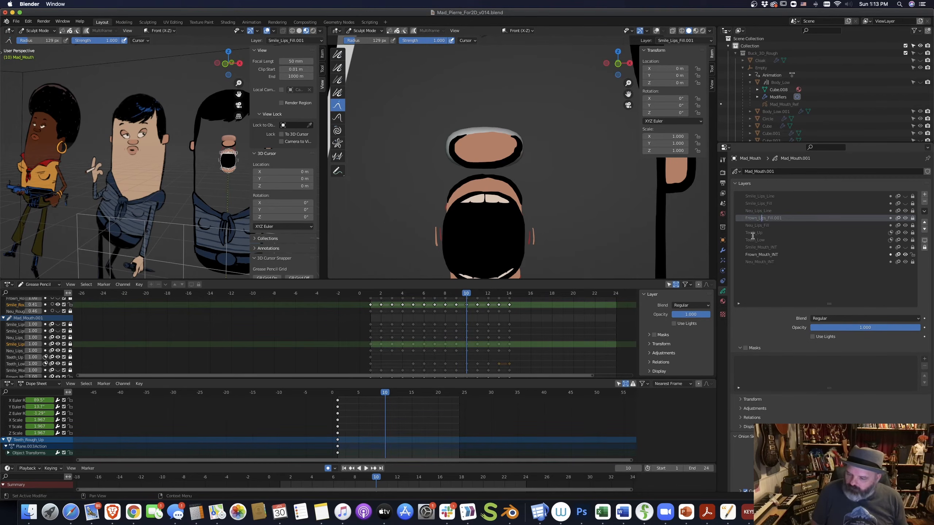
{"action": "key", "text": "BackSpace"}
{"action": "key", "text": "BackSpace"}
{"action": "key", "text": "BackSpace"}
{"action": "key", "text": "Return"}
Move Frown_Lips_Fill to the top of the layer stack.
{"action": "left_click", "coordinate": [924, 223]}
{"action": "left_click", "coordinate": [925, 222]}
{"action": "left_click", "coordinate": [924, 223]}
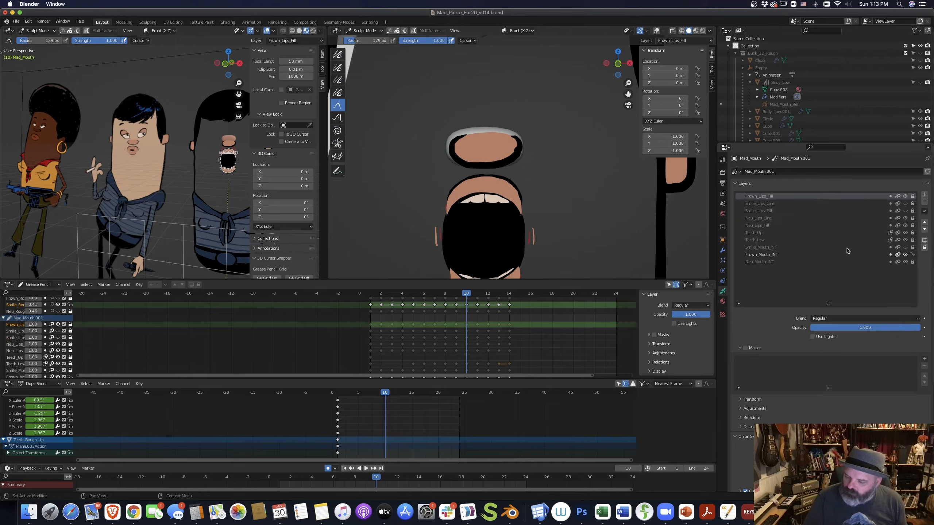
Duplicate the Neu_Lips_Line layer and move the copy above Frown_Lips_Fill.
{"action": "left_click", "coordinate": [764, 219]}
{"action": "left_click", "coordinate": [925, 211]}
{"action": "left_click", "coordinate": [904, 220]}
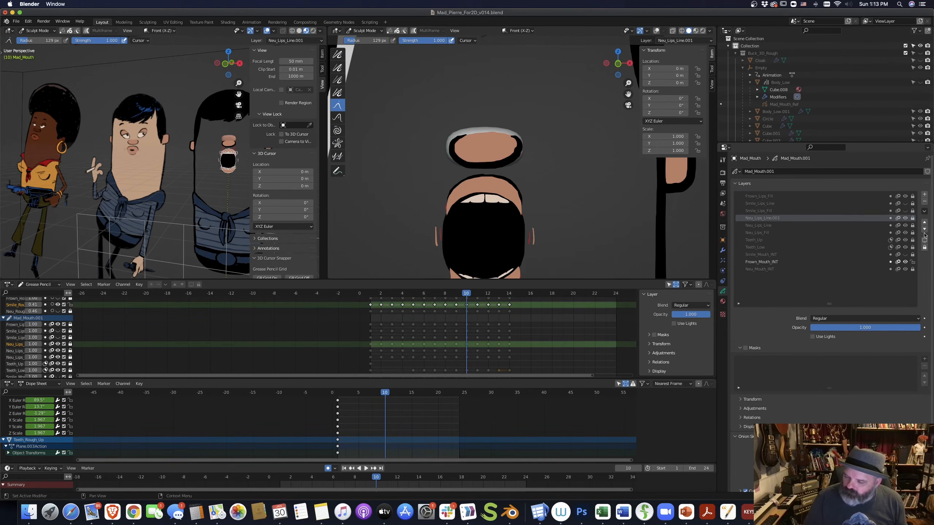
{"action": "left_click", "coordinate": [925, 222]}
{"action": "left_click", "coordinate": [925, 223]}
{"action": "left_click", "coordinate": [925, 223]}
Rename the duplicated lip line layer as Frown_Lips_Line.
{"action": "double_click", "coordinate": [783, 196]}
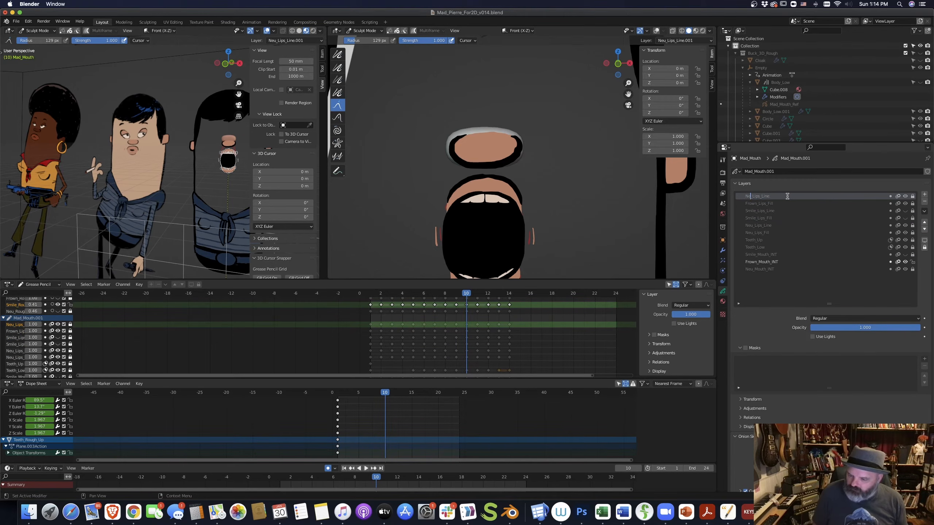
{"action": "key", "text": "BackSpace"}
{"action": "key", "text": "BackSpace"}
{"action": "key", "text": "BackSpace"}
{"action": "type", "text": "Frown"}
{"action": "key", "text": "Return"}
Show the teeth and add Frown_Mouth_INT as a mask on the Teeth_Low and Teeth_Up layers.
{"action": "left_click", "coordinate": [905, 248]}
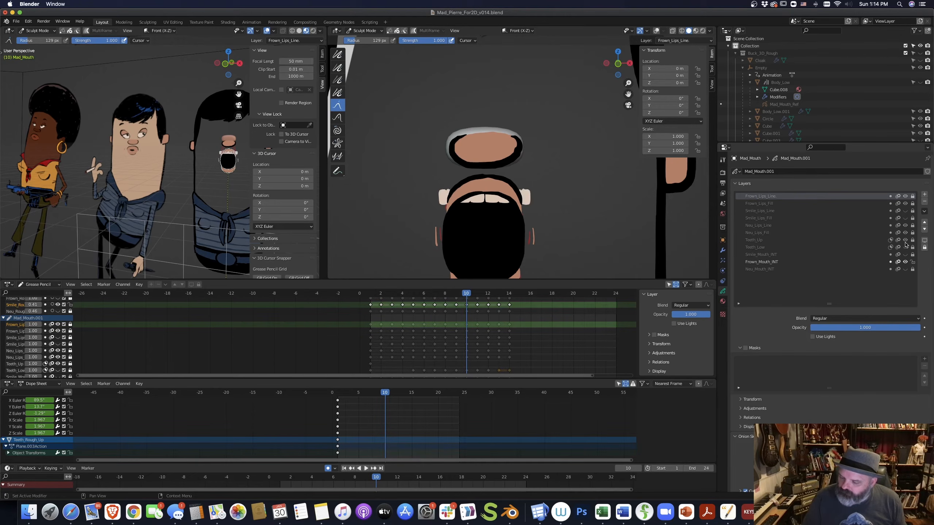
{"action": "left_click", "coordinate": [905, 247]}
{"action": "left_click", "coordinate": [875, 247]}
{"action": "left_click", "coordinate": [925, 359]}
{"action": "left_click", "coordinate": [902, 373]}
{"action": "left_click", "coordinate": [758, 239]}
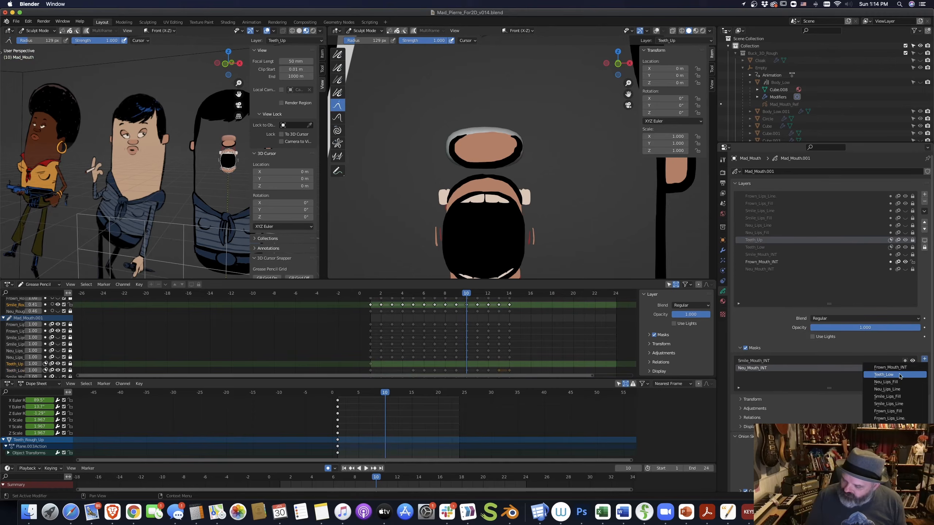
Go to frame 1 and make Frown_Lips_Line the active layer in Sculpt Mode, with both frown lip layers unlocked.
{"action": "middle_click_drag", "start_coordinate": [549, 218], "coordinate": [549, 181], "text": "shift"}
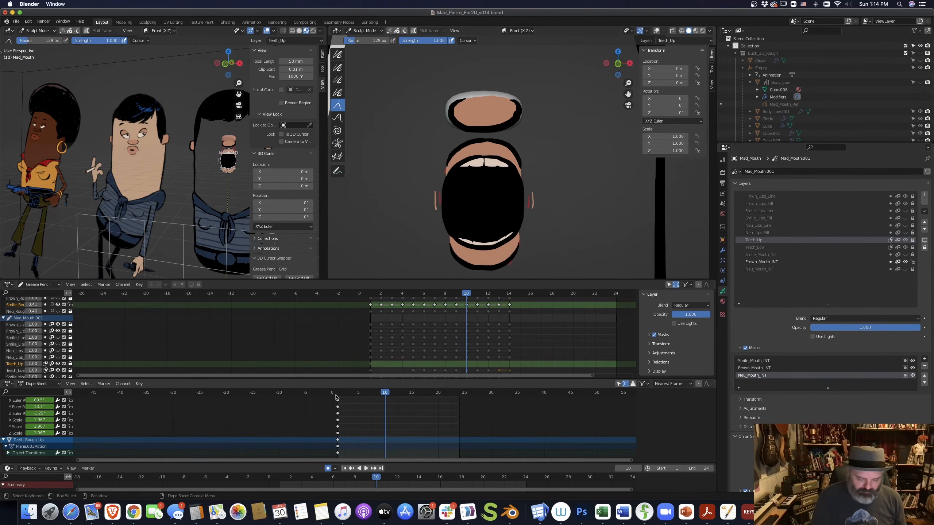
{"action": "left_click", "coordinate": [336, 392]}
{"action": "key", "text": "ctrl+Tab"}
{"action": "left_click", "coordinate": [533, 156]}
{"action": "left_click", "coordinate": [532, 166]}
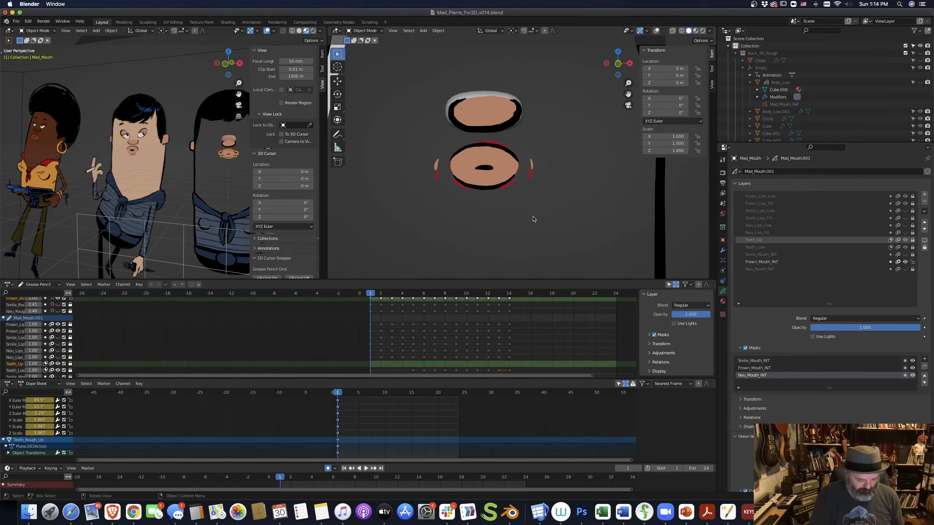
{"action": "key", "text": "ctrl+Tab"}
{"action": "left_click", "coordinate": [537, 261]}
{"action": "left_click", "coordinate": [775, 196]}
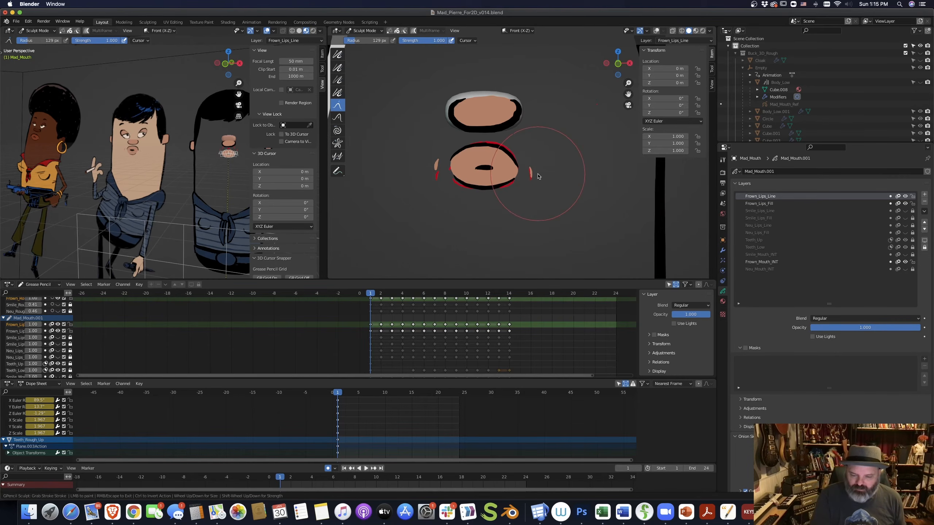
Grab-sculpt the lower lip corners and the side crease of the frown lips on frame 1.
{"action": "left_click_drag", "start_coordinate": [462, 202], "coordinate": [464, 208]}
{"action": "left_click_drag", "start_coordinate": [512, 200], "coordinate": [514, 206]}
{"action": "left_click_drag", "start_coordinate": [550, 177], "coordinate": [555, 179]}
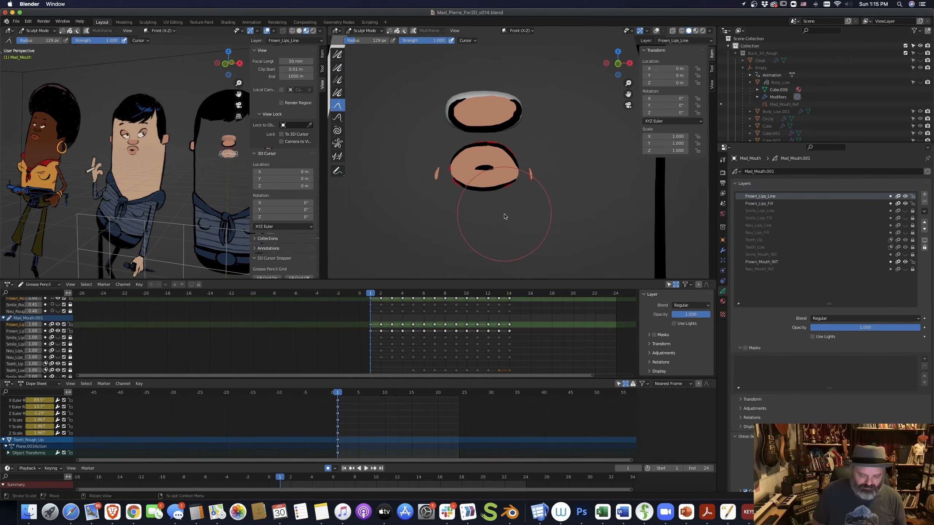
Advance to frame 3 and pull both ends of the frown lips outward to fit the frown mouth.
{"action": "key", "text": "Right"}
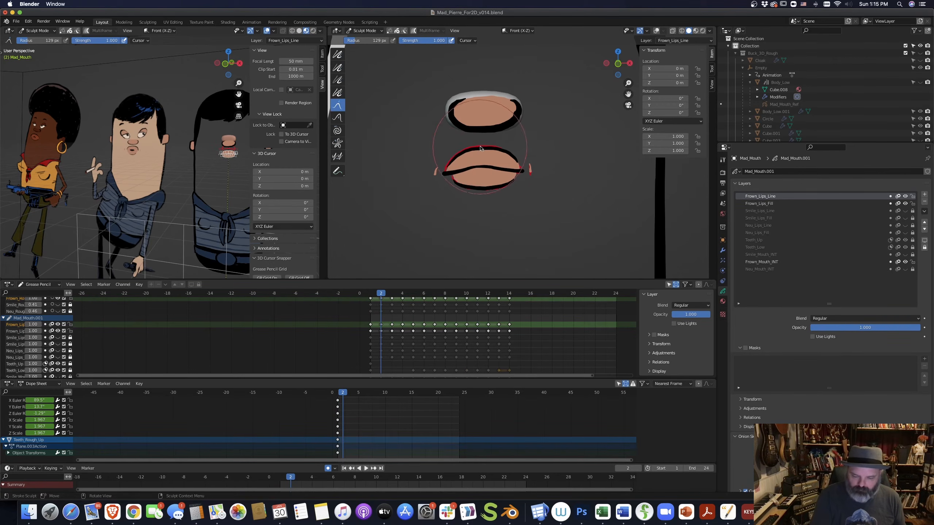
{"action": "key", "text": "Right"}
{"action": "left_click_drag", "start_coordinate": [536, 186], "coordinate": [560, 178]}
{"action": "left_click_drag", "start_coordinate": [450, 205], "coordinate": [442, 198]}
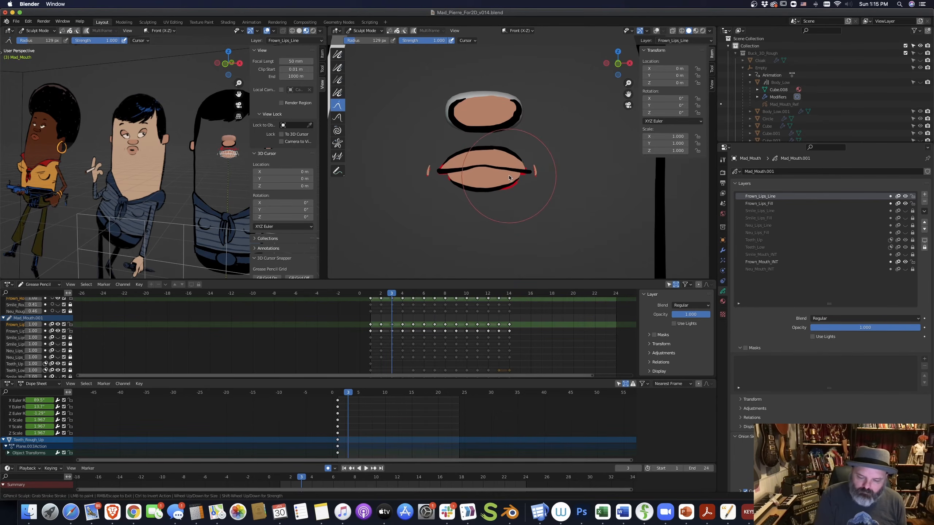
Sculpt the lip corners, side creases and lower lip around the curved frown mouth on frame 4.
{"action": "key", "text": "Right"}
{"action": "left_click_drag", "start_coordinate": [558, 190], "coordinate": [551, 187]}
{"action": "left_click_drag", "start_coordinate": [412, 192], "coordinate": [410, 186]}
{"action": "left_click_drag", "start_coordinate": [460, 211], "coordinate": [461, 206]}
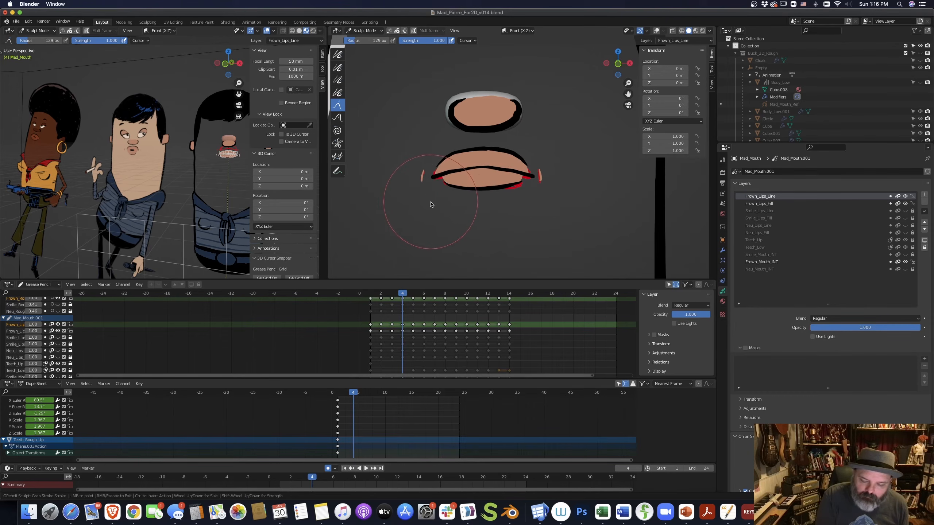
On frame 5, reduce the sculpt brush radius to 70 px and adjust the lower lip line of the open frown mouth.
{"action": "key", "text": "Right"}
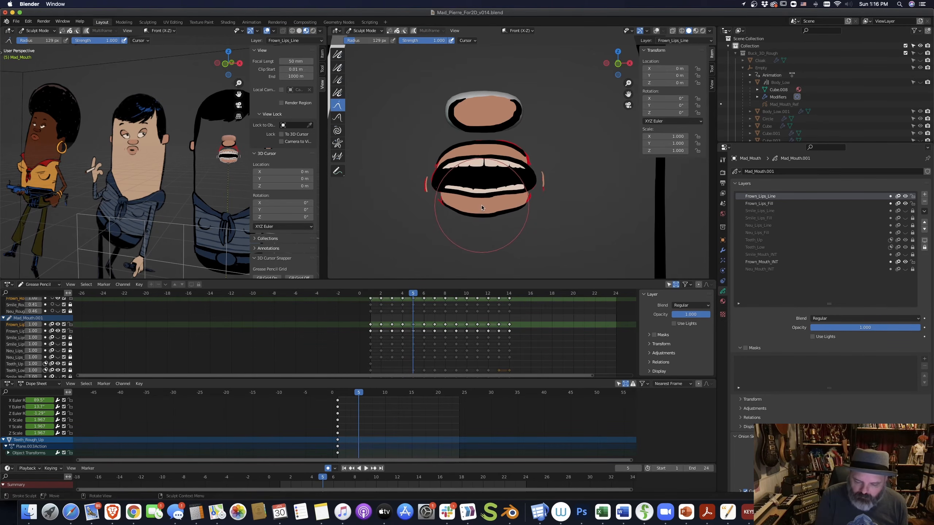
{"action": "key", "text": "f"}
{"action": "left_click", "coordinate": [542, 241]}
{"action": "left_click_drag", "start_coordinate": [477, 186], "coordinate": [477, 187]}
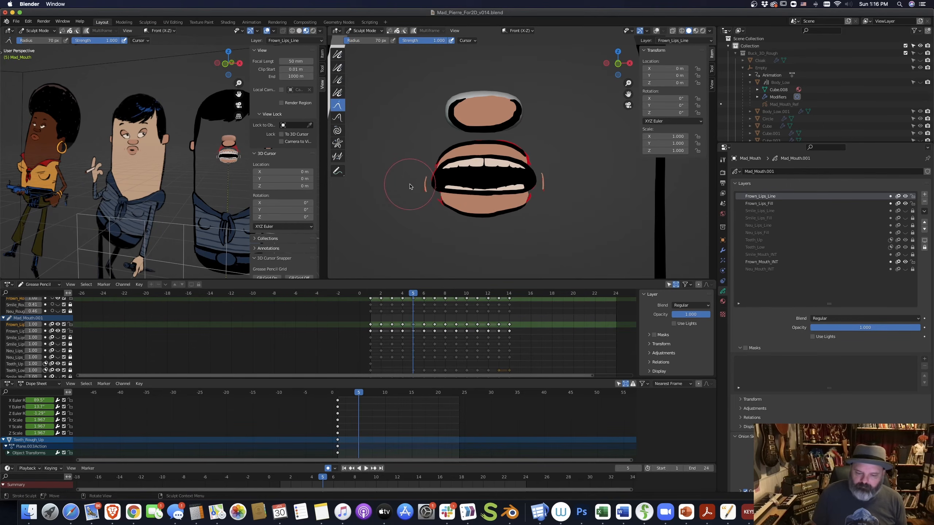
Work through the frown lips on frames 6 and 7, using brush radii of 136 px and 57 px.
{"action": "key", "text": "Right"}
{"action": "key", "text": "f"}
{"action": "left_click", "coordinate": [534, 213]}
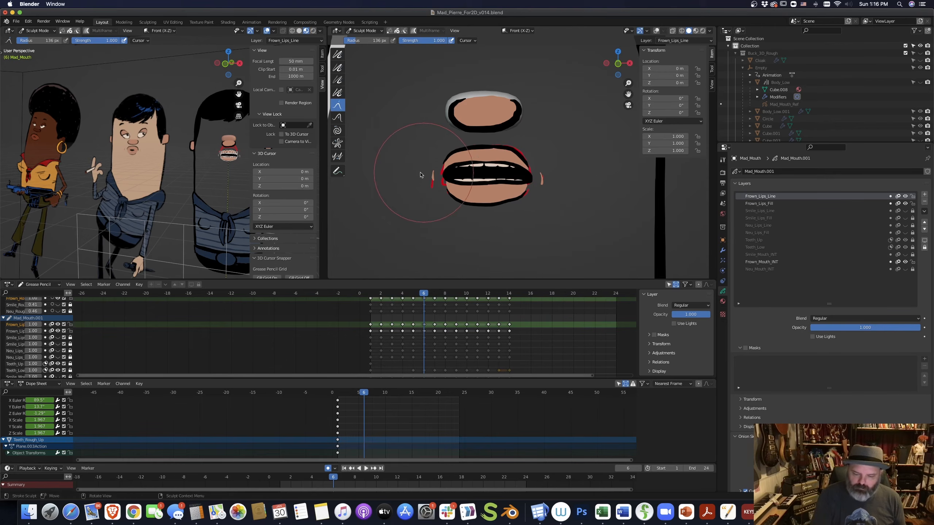
{"action": "key", "text": "f"}
{"action": "left_click", "coordinate": [522, 217]}
{"action": "key", "text": "Right"}
{"action": "key", "text": "Right"}
{"action": "key", "text": "Right"}
{"action": "key", "text": "Right"}
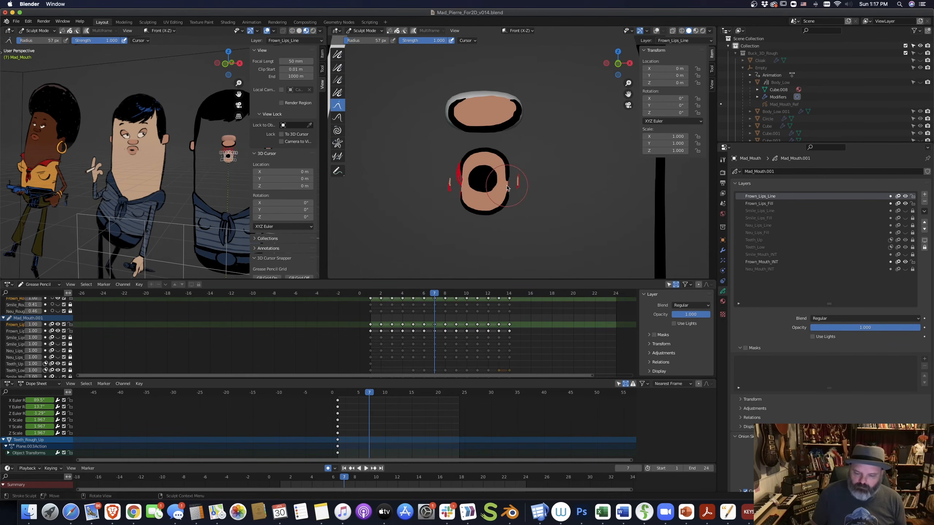
Sculpt the sides and creases of the frown lips on frames 11 and 12 with a 98 px brush.
{"action": "key", "text": "Right"}
{"action": "key", "text": "f"}
{"action": "left_click", "coordinate": [531, 205]}
{"action": "left_click_drag", "start_coordinate": [438, 167], "coordinate": [439, 168]}
{"action": "key", "text": "Right"}
{"action": "left_click_drag", "start_coordinate": [551, 180], "coordinate": [547, 184]}
{"action": "left_click_drag", "start_coordinate": [416, 181], "coordinate": [419, 180]}
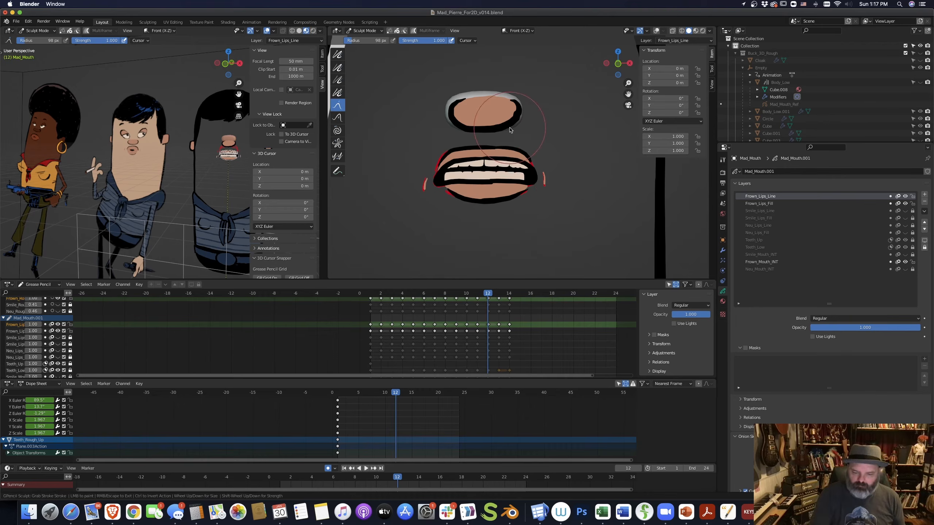
Fit the frown lips to the mouth shapes on frames 13 and 14, resizing the sculpt brush as needed.
{"action": "key", "text": "Right"}
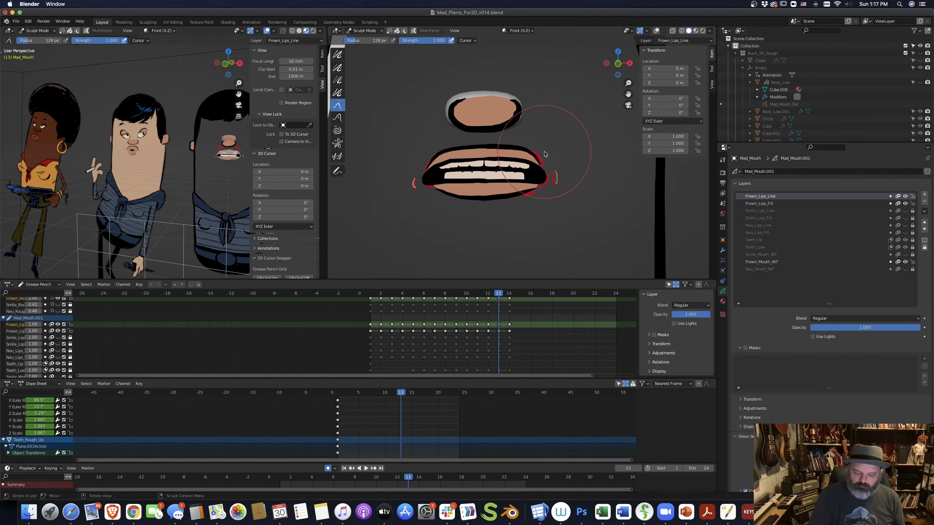
{"action": "key", "text": "Right"}
{"action": "left_click_drag", "start_coordinate": [434, 177], "coordinate": [469, 179]}
{"action": "key", "text": "f"}
{"action": "left_click", "coordinate": [469, 231]}
{"action": "key", "text": "f"}
{"action": "left_click", "coordinate": [475, 226]}
Return to Object Mode, enlarge the Outliner and make the Mad_Pierre object visible and active.
{"action": "key", "text": "ctrl+Tab"}
{"action": "left_click", "coordinate": [486, 227]}
{"action": "left_click_drag", "start_coordinate": [841, 143], "coordinate": [857, 323]}
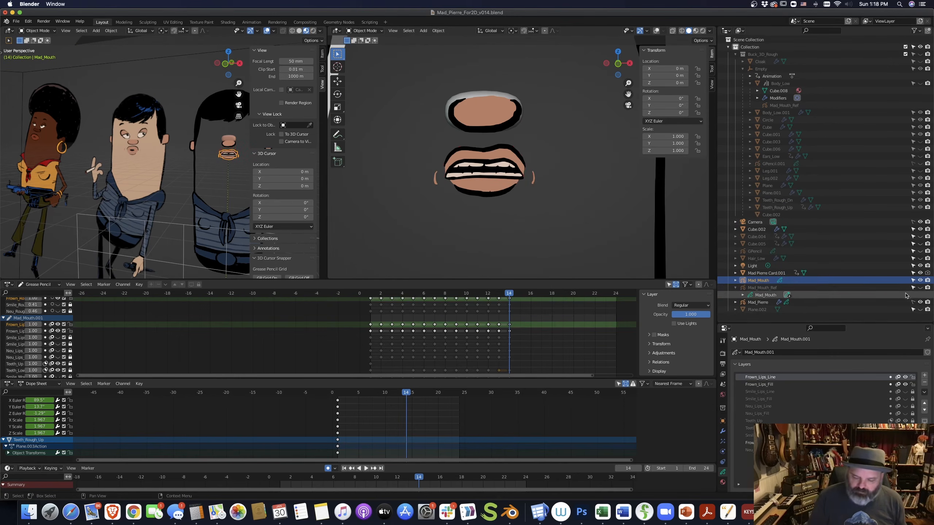
{"action": "left_click", "coordinate": [757, 303]}
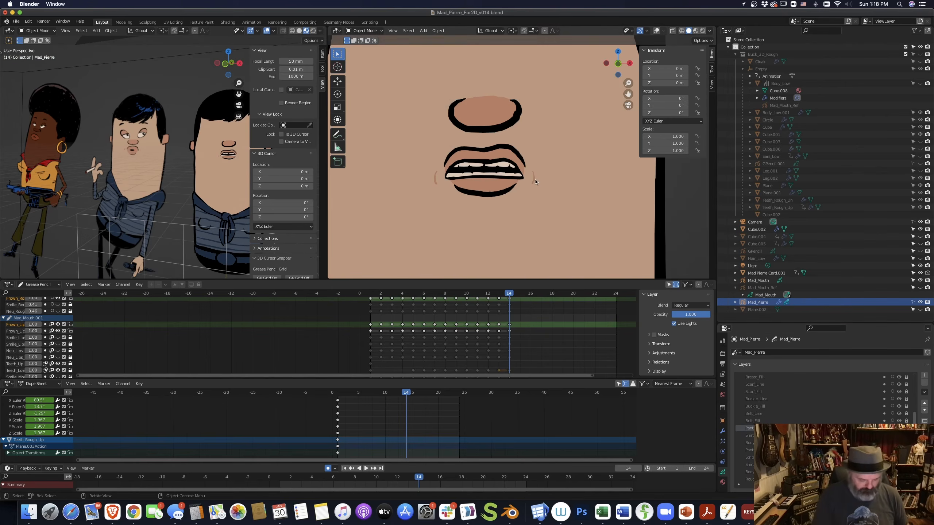
Step back and forth through frames 1 to 14 to examine the frown mouth shapes on the full face.
{"action": "middle_click_drag", "start_coordinate": [534, 176], "coordinate": [482, 243], "text": "ctrl"}
{"action": "key", "text": "Left"}
{"action": "key", "text": "Left"}
{"action": "key", "text": "Left"}
{"action": "key", "text": "Left"}
{"action": "key", "text": "Left"}
{"action": "key", "text": "Left"}
{"action": "key", "text": "Left"}
{"action": "key", "text": "Left"}
{"action": "key", "text": "Left"}
{"action": "key", "text": "Left"}
{"action": "key", "text": "Left"}
{"action": "key", "text": "Left"}
{"action": "key", "text": "Left"}
{"action": "key", "text": "Right"}
{"action": "key", "text": "Right"}
{"action": "key", "text": "Right"}
{"action": "key", "text": "Right"}
{"action": "key", "text": "Right"}
{"action": "key", "text": "Right"}
{"action": "key", "text": "Right"}
{"action": "key", "text": "Right"}
{"action": "key", "text": "Right"}
{"action": "key", "text": "Right"}
{"action": "key", "text": "Right"}
{"action": "key", "text": "Right"}
{"action": "key", "text": "Right"}
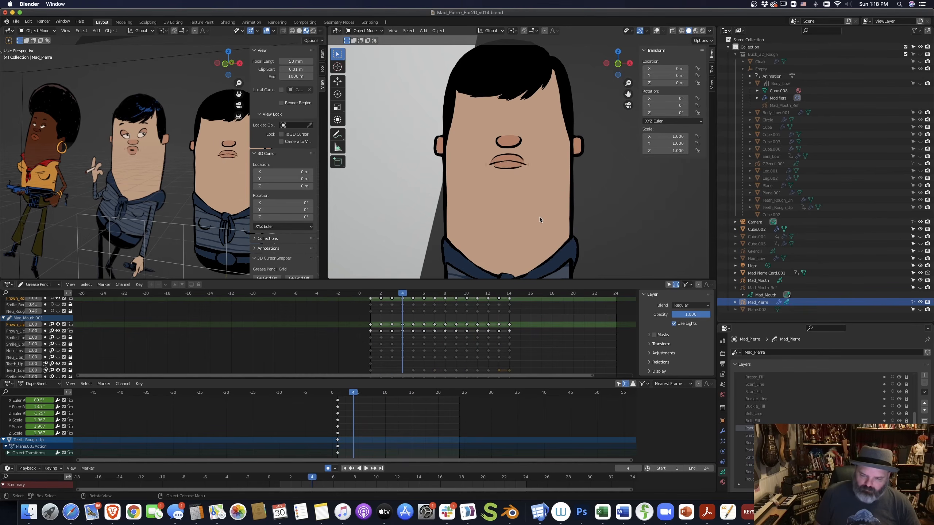
Select the Mad_Mouth object and unlock its smile, neutral, teeth and mouth interior layers.
{"action": "left_click", "coordinate": [516, 159]}
{"action": "scroll", "coordinate": [827, 367], "scroll_direction": "down", "scroll_amount": 2}
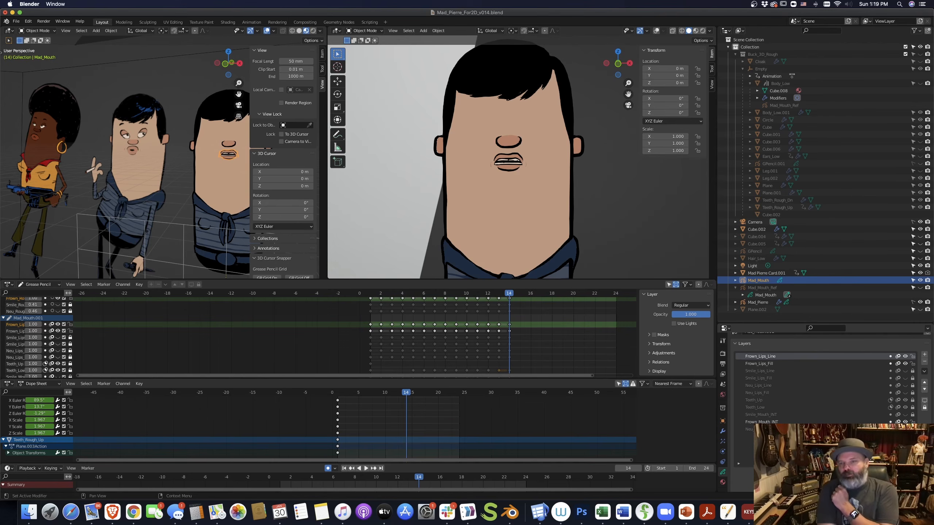
{"action": "left_click_drag", "start_coordinate": [913, 371], "coordinate": [913, 415]}
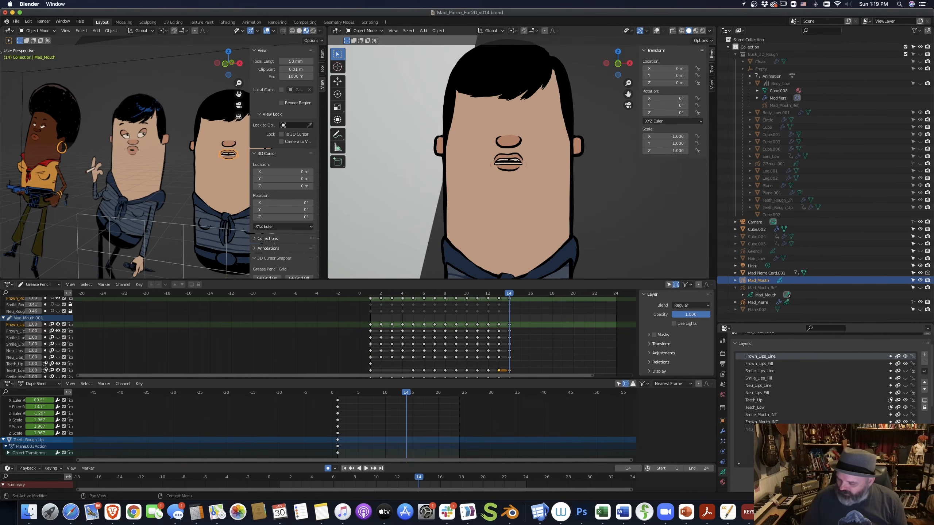
Insert a blank Grease Pencil frame on all mouth layers at frame 15 in Draw Mode.
{"action": "key", "text": "Right"}
{"action": "left_click_drag", "start_coordinate": [555, 279], "coordinate": [559, 253]}
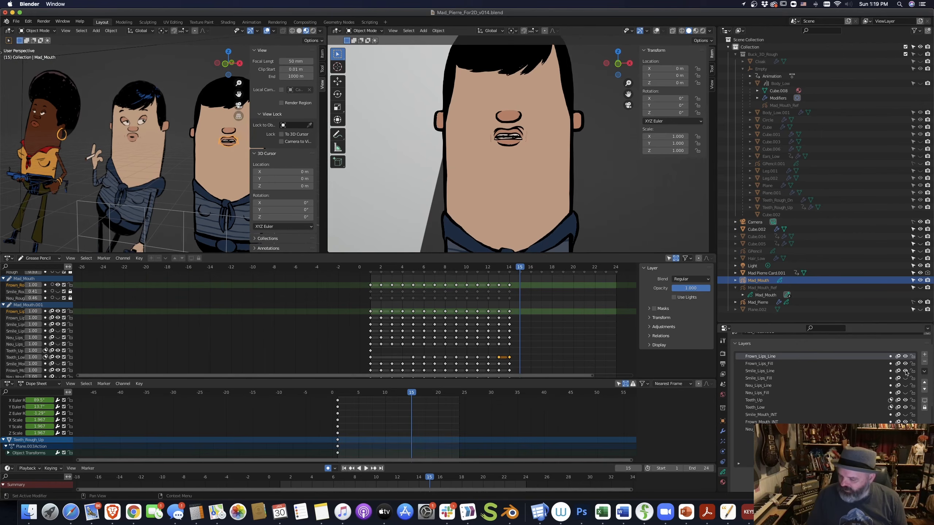
{"action": "key", "text": "ctrl+Tab"}
{"action": "key", "text": "i"}
{"action": "left_click", "coordinate": [545, 210]}
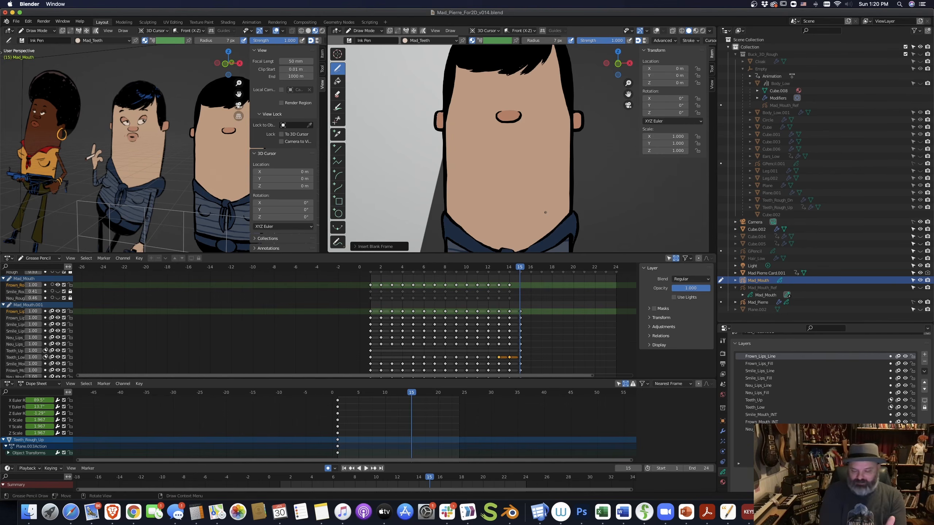
Select the blank keyframes at frame 15 across the mouth layers and move them toward the start of the timeline.
{"action": "left_click_drag", "start_coordinate": [558, 253], "coordinate": [556, 208]}
{"action": "left_click_drag", "start_coordinate": [543, 379], "coordinate": [542, 406]}
{"action": "left_click_drag", "start_coordinate": [529, 309], "coordinate": [516, 404]}
{"action": "middle_click_drag", "start_coordinate": [541, 388], "coordinate": [545, 363]}
{"action": "key", "text": "g"}
{"action": "left_click", "coordinate": [381, 371]}
{"action": "left_click_drag", "start_coordinate": [364, 222], "coordinate": [515, 231]}
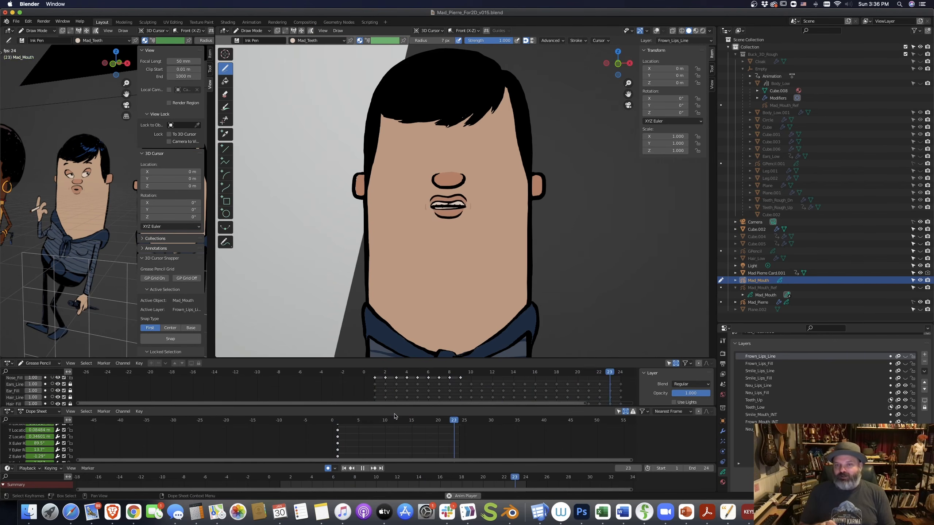